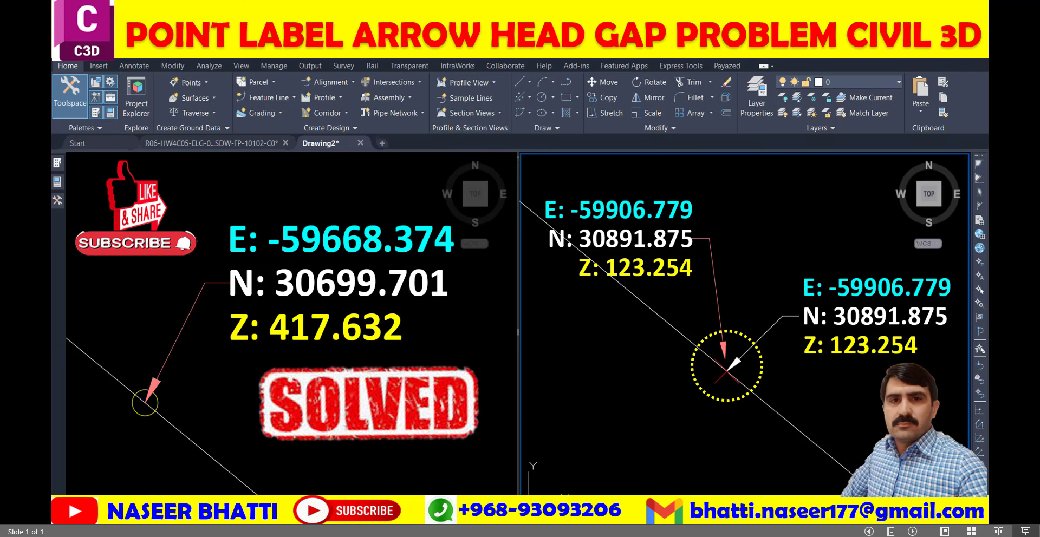
Switch from the PowerPoint title slide to the Civil 3D drawing Drawing3
{"action": "left_click", "coordinate": [640, 472]}
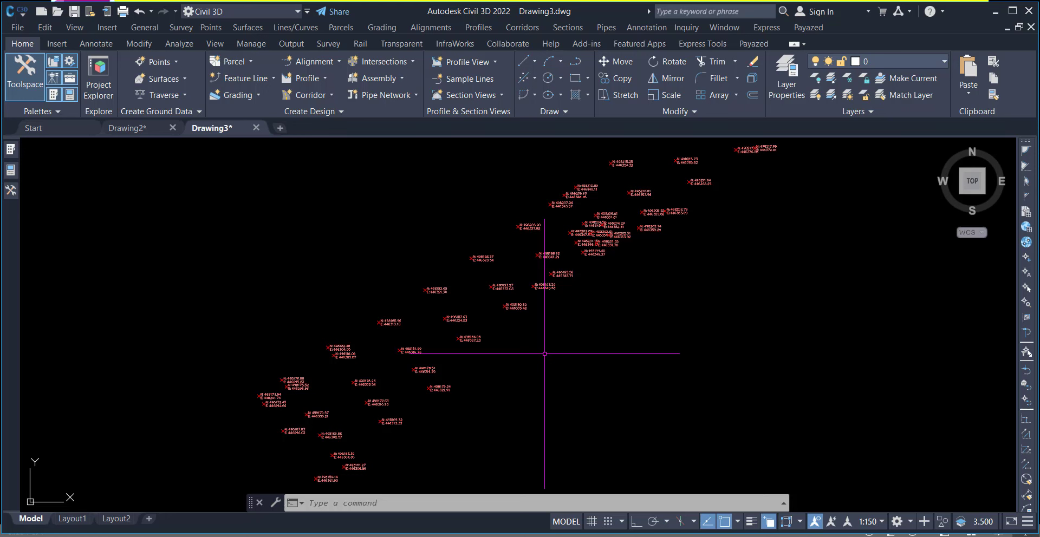
Drag the label of point N 498184.08 away from its marker so it gets a leader
{"action": "scroll", "coordinate": [530, 356], "scroll_direction": "up", "scroll_amount": 3}
{"action": "scroll", "coordinate": [488, 352], "scroll_direction": "up", "scroll_amount": 3}
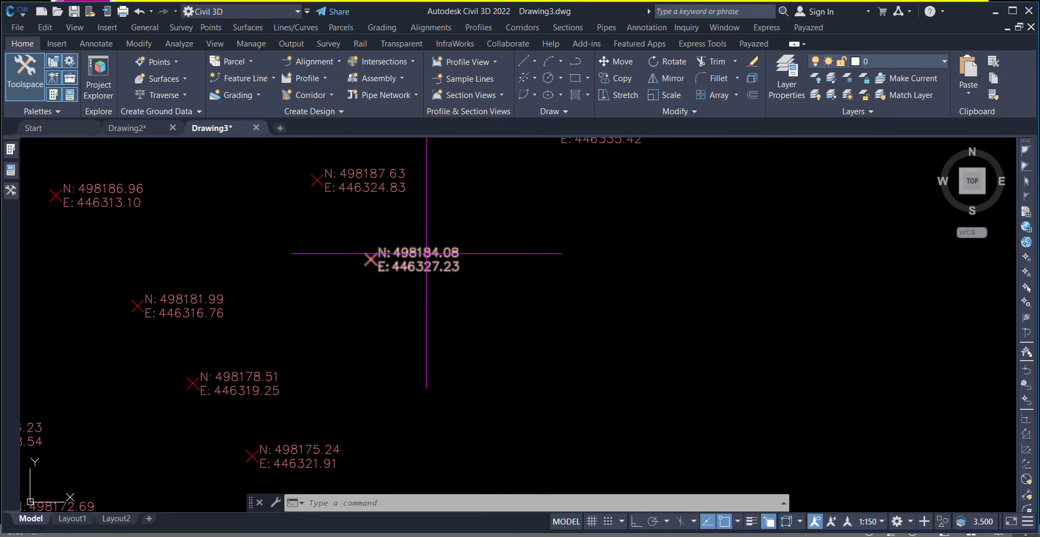
{"action": "left_click", "coordinate": [375, 258]}
{"action": "left_click", "coordinate": [371, 250]}
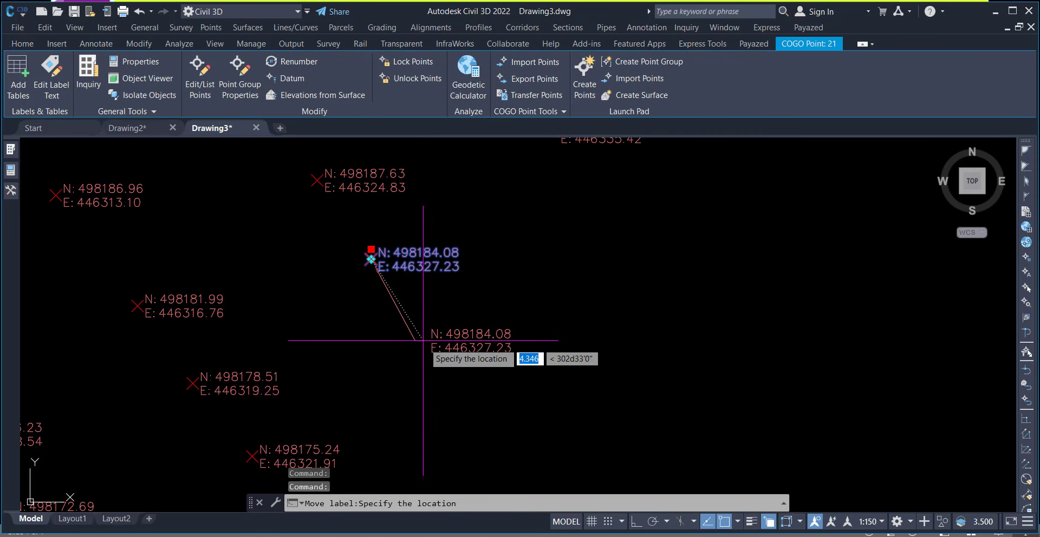
{"action": "left_click", "coordinate": [423, 312]}
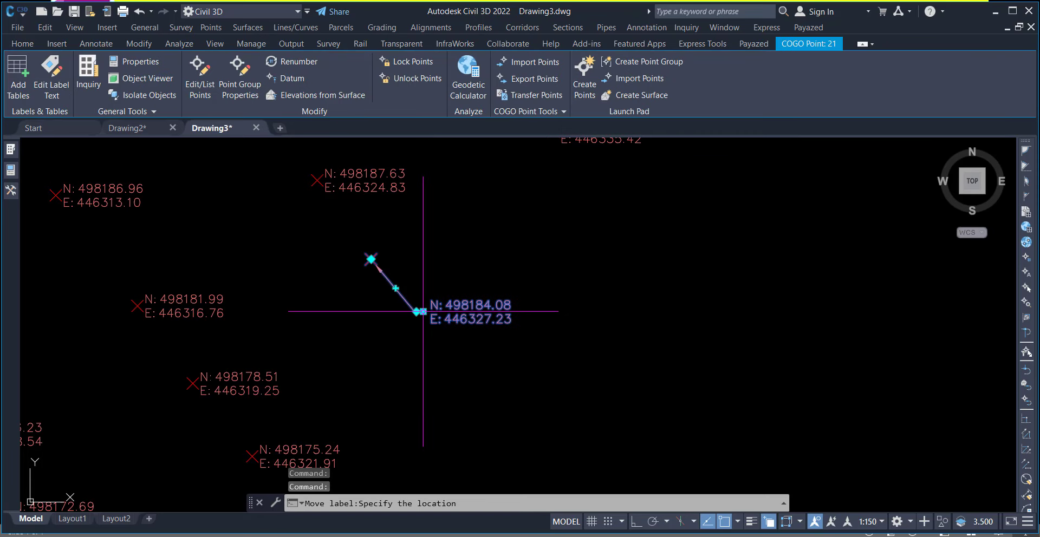
{"action": "scroll", "coordinate": [449, 325], "scroll_direction": "up", "scroll_amount": 3}
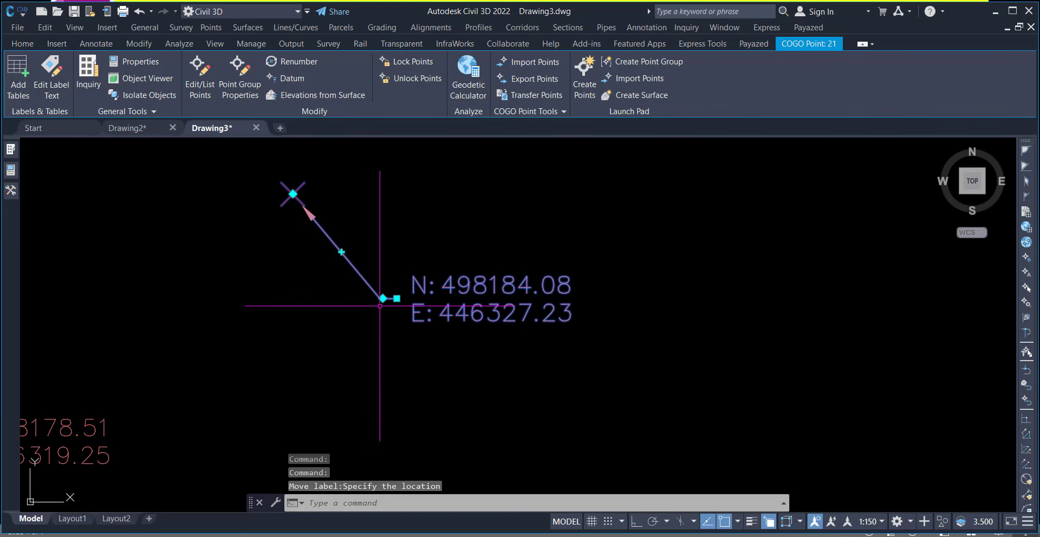
{"action": "key", "text": "Escape"}
{"action": "key", "text": "Escape"}
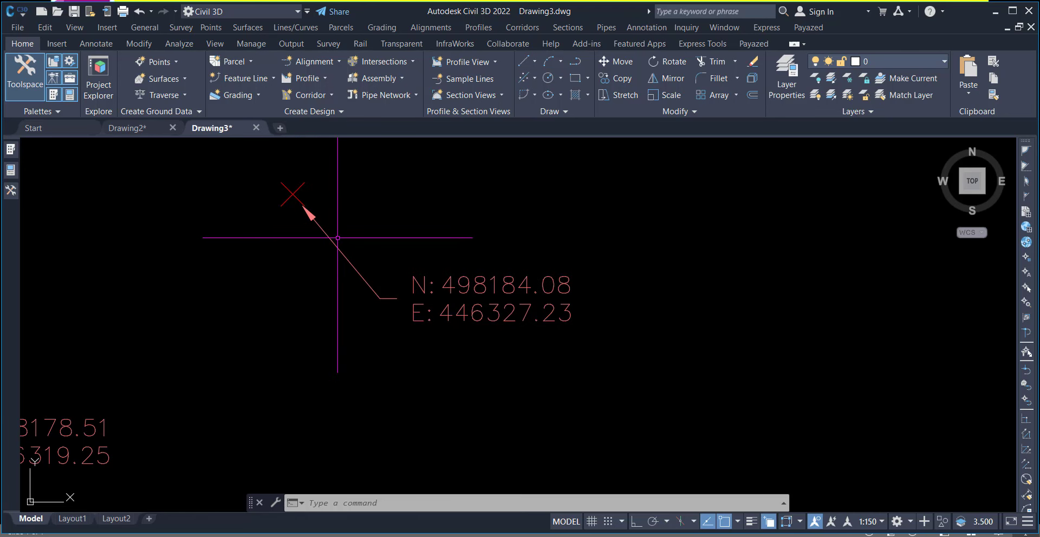
Drag the label of point N 498198.37 up and right of its point with a leader
{"action": "scroll", "coordinate": [318, 285], "scroll_direction": "down", "scroll_amount": 5}
{"action": "scroll", "coordinate": [330, 233], "scroll_direction": "up", "scroll_amount": 2}
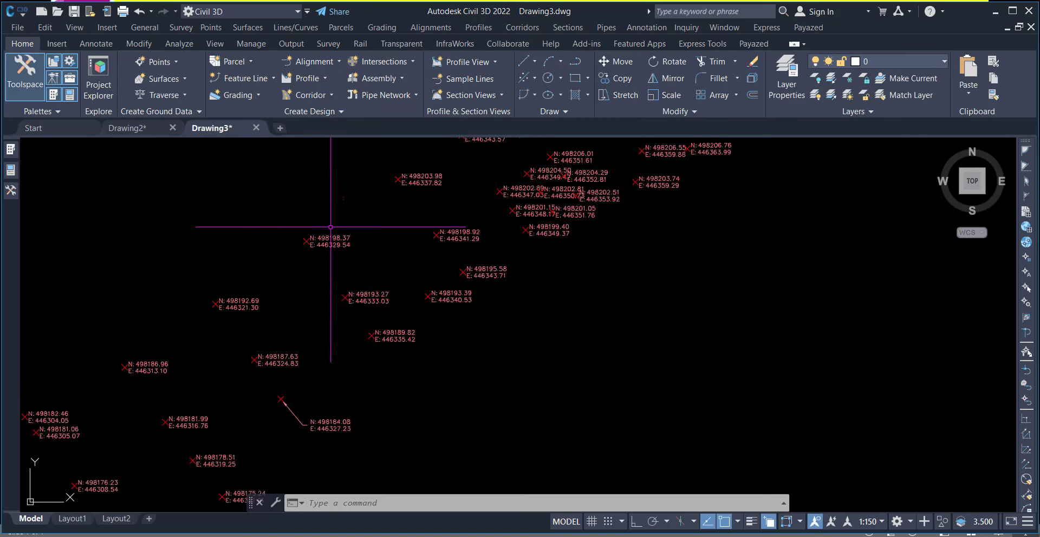
{"action": "scroll", "coordinate": [330, 237], "scroll_direction": "up", "scroll_amount": 3}
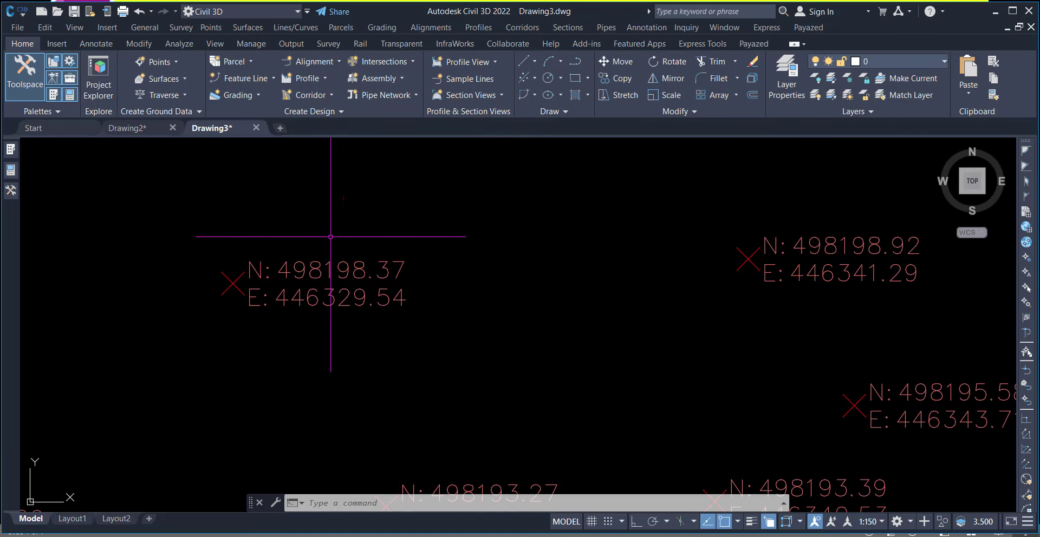
{"action": "left_click", "coordinate": [227, 278]}
{"action": "left_click", "coordinate": [233, 274]}
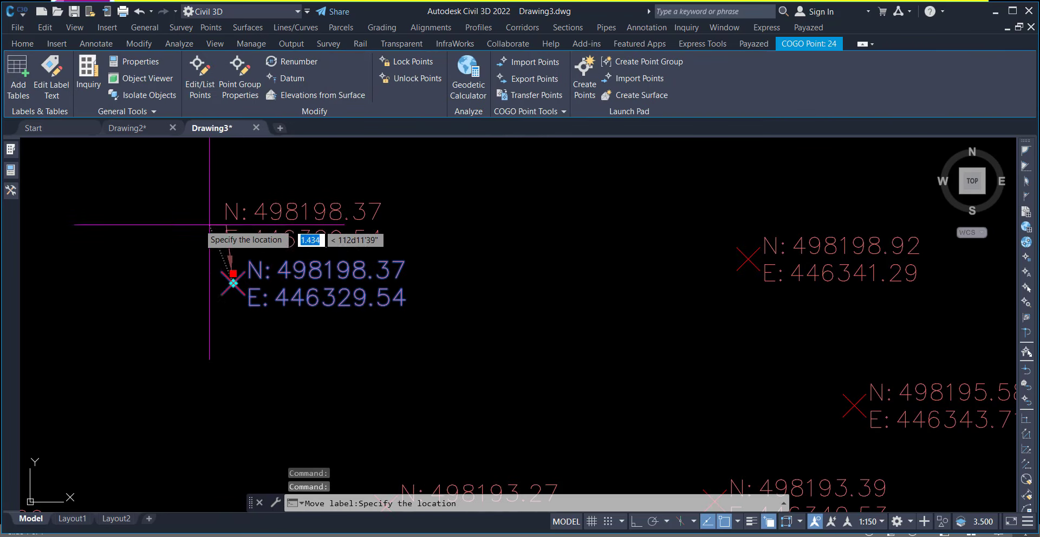
{"action": "left_click", "coordinate": [248, 199]}
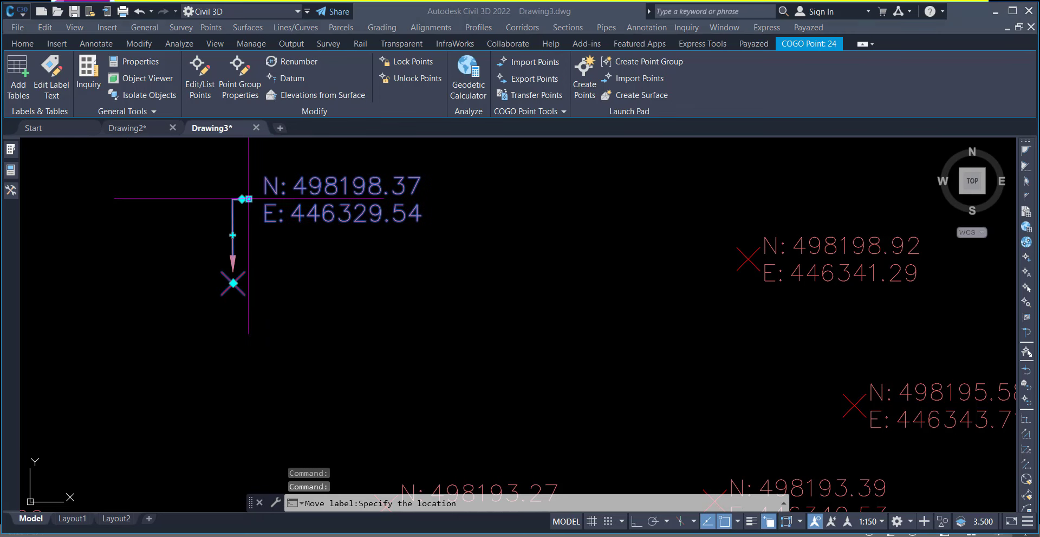
{"action": "scroll", "coordinate": [238, 271], "scroll_direction": "up", "scroll_amount": 3}
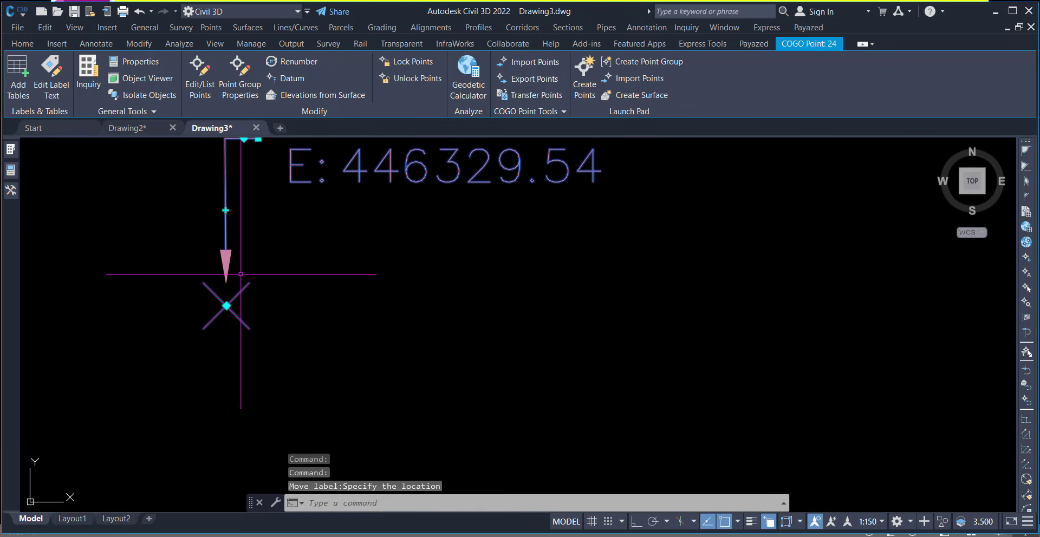
{"action": "right_click", "coordinate": [287, 239]}
Open the _All Points group's Northing and Easting label style for editing
{"action": "left_click", "coordinate": [352, 296]}
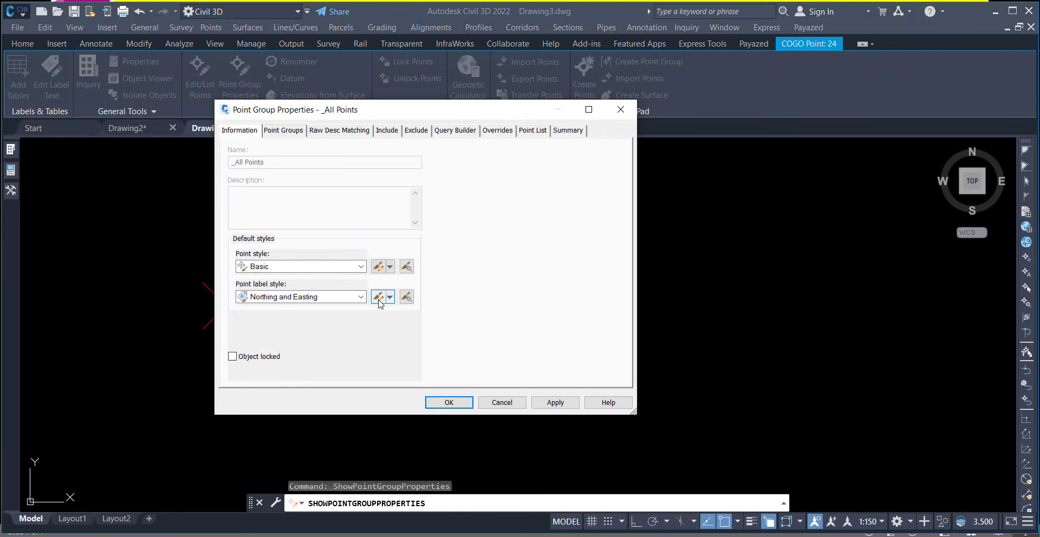
{"action": "left_click", "coordinate": [378, 298]}
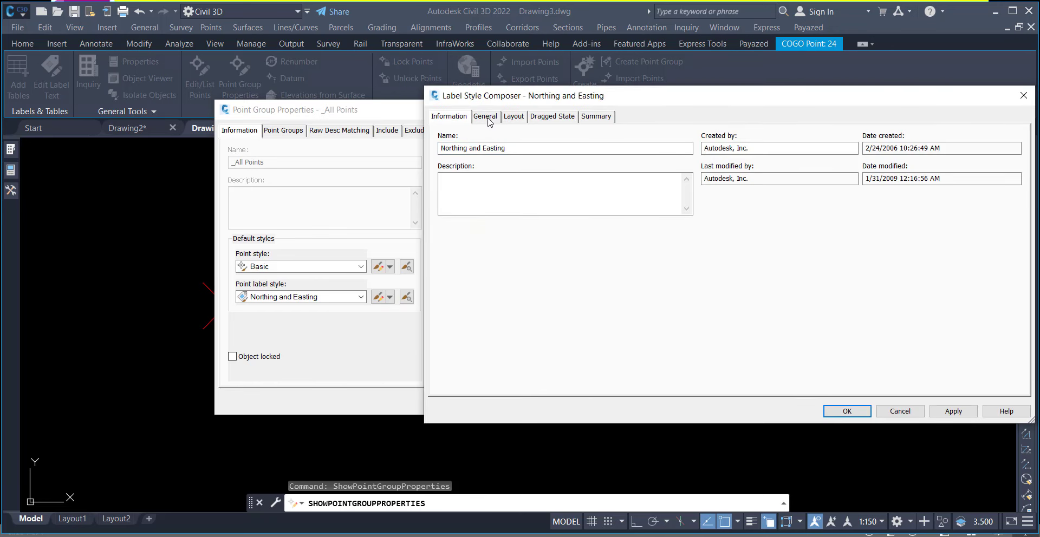
{"action": "left_click", "coordinate": [489, 121]}
{"action": "left_click", "coordinate": [513, 117]}
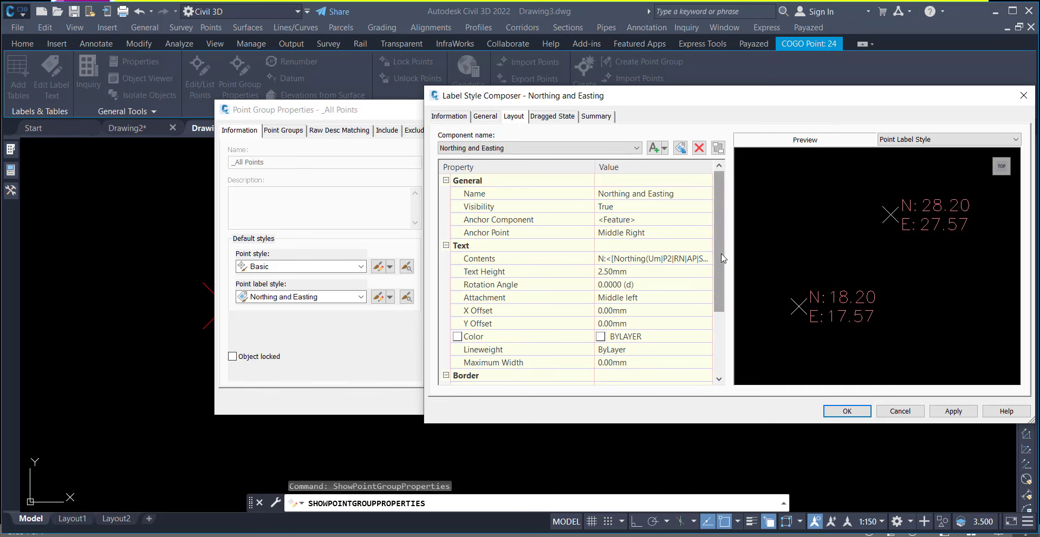
Keep the label text Attachment at Middle left in the Layout settings
{"action": "mouse_move", "coordinate": [721, 271]}
{"action": "left_mouse_down"}
{"action": "mouse_move", "coordinate": [721, 334]}
{"action": "mouse_move", "coordinate": [721, 248]}
{"action": "left_mouse_up"}
{"action": "scroll", "coordinate": [718, 309], "scroll_direction": "down", "scroll_amount": 3}
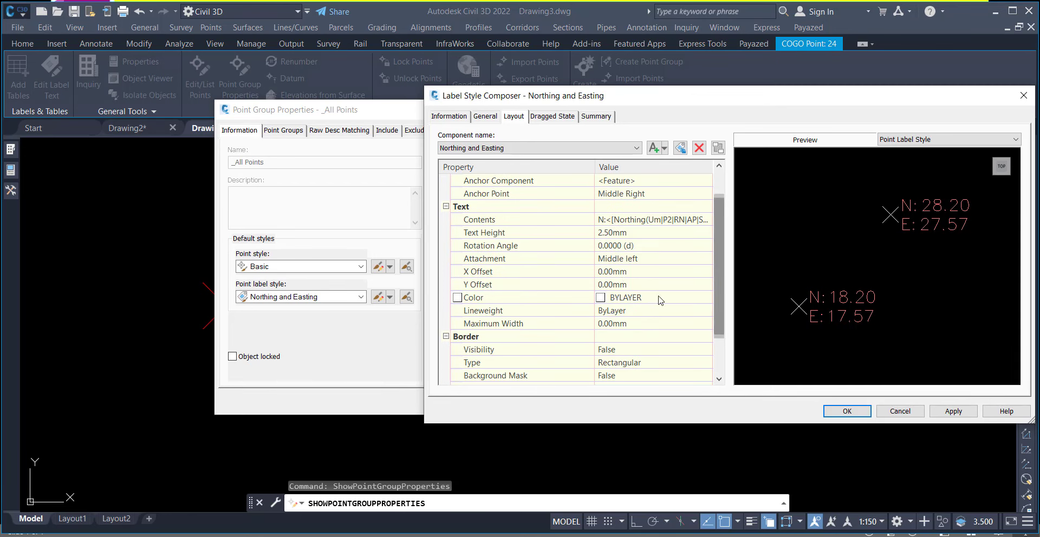
{"action": "left_click", "coordinate": [605, 260]}
{"action": "left_click", "coordinate": [623, 260]}
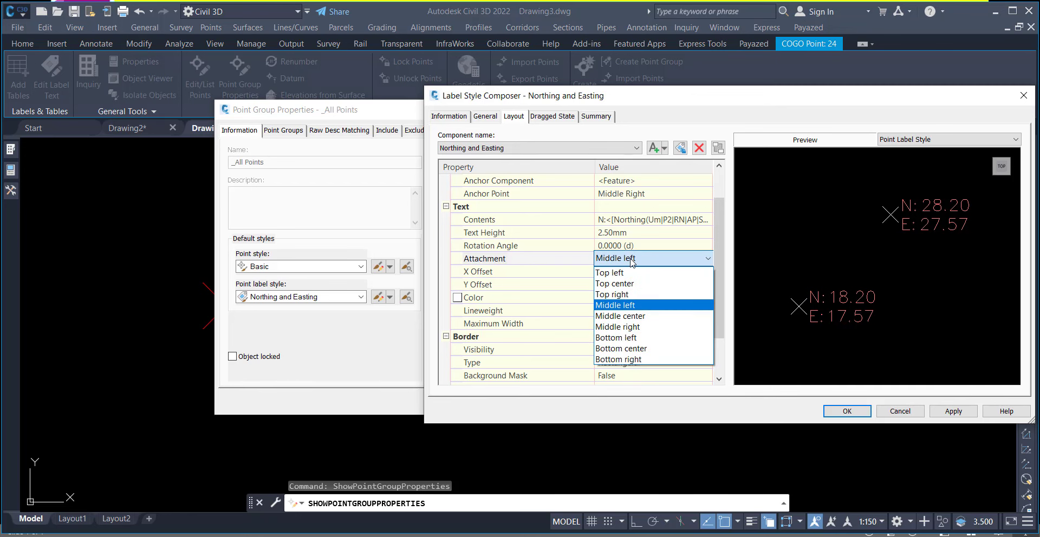
{"action": "left_click", "coordinate": [631, 263]}
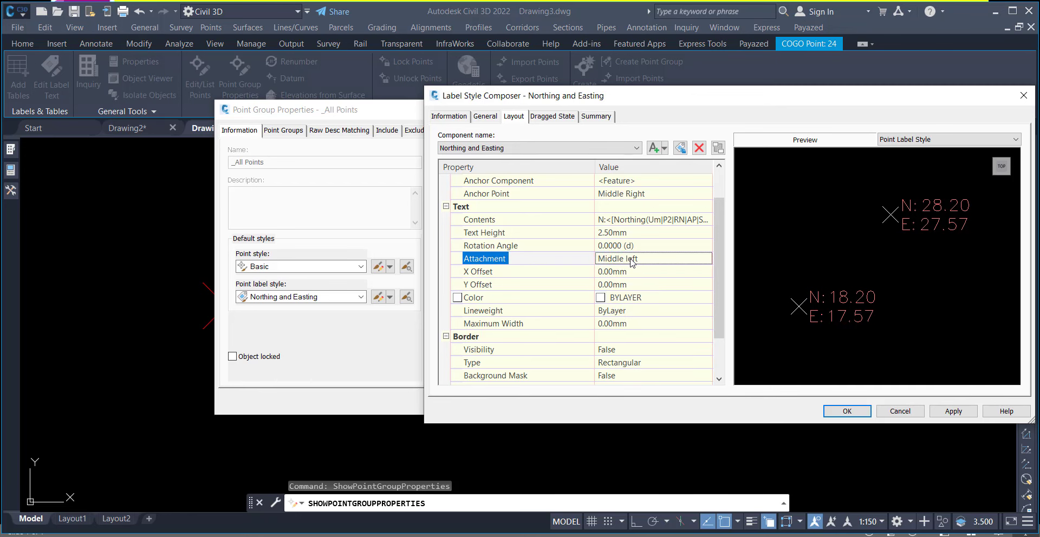
{"action": "left_click", "coordinate": [543, 119]}
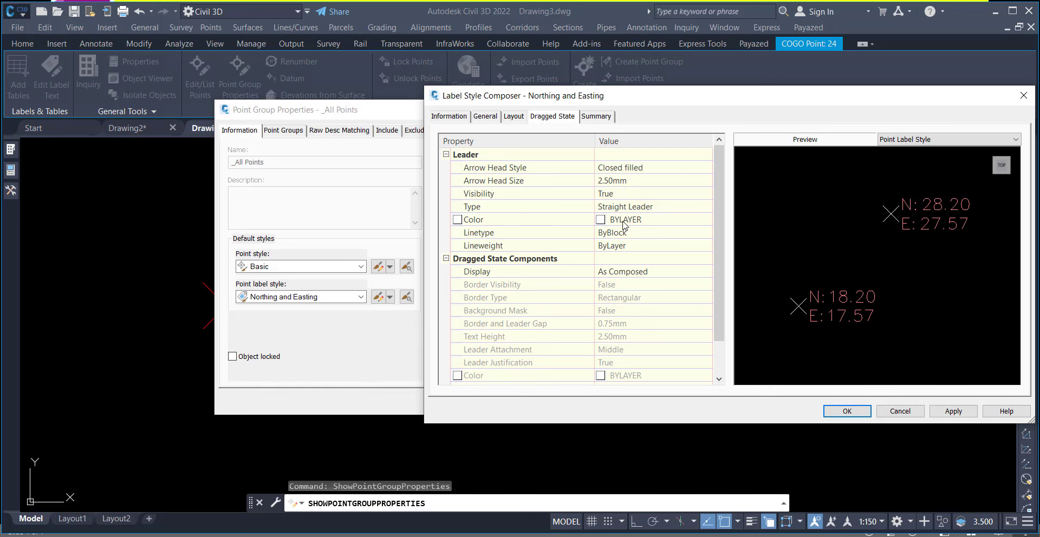
Set dragged labels to Stacked Text, 0.00mm border-and-leader gap, Middle leader attachment
{"action": "left_click", "coordinate": [633, 276]}
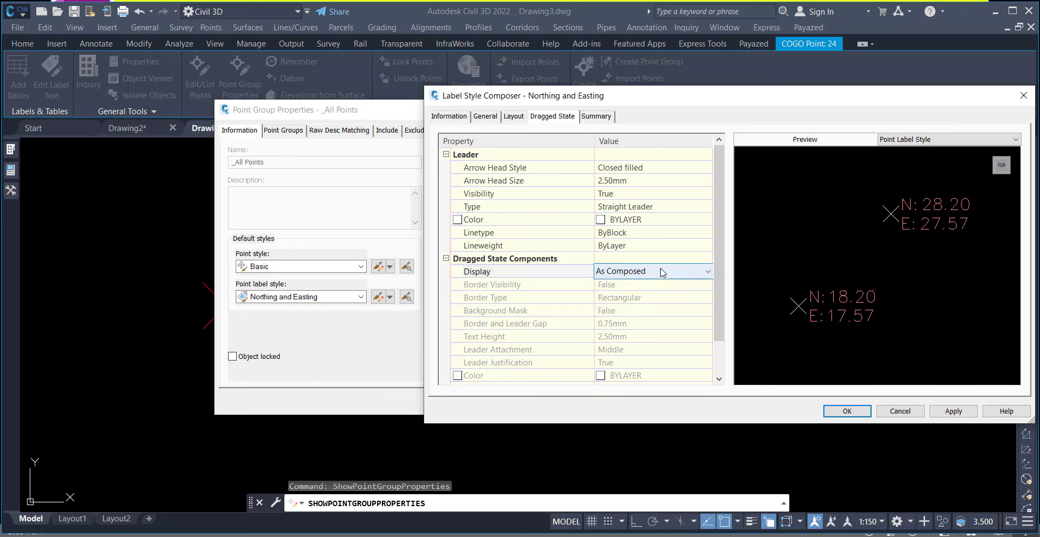
{"action": "left_click", "coordinate": [639, 277]}
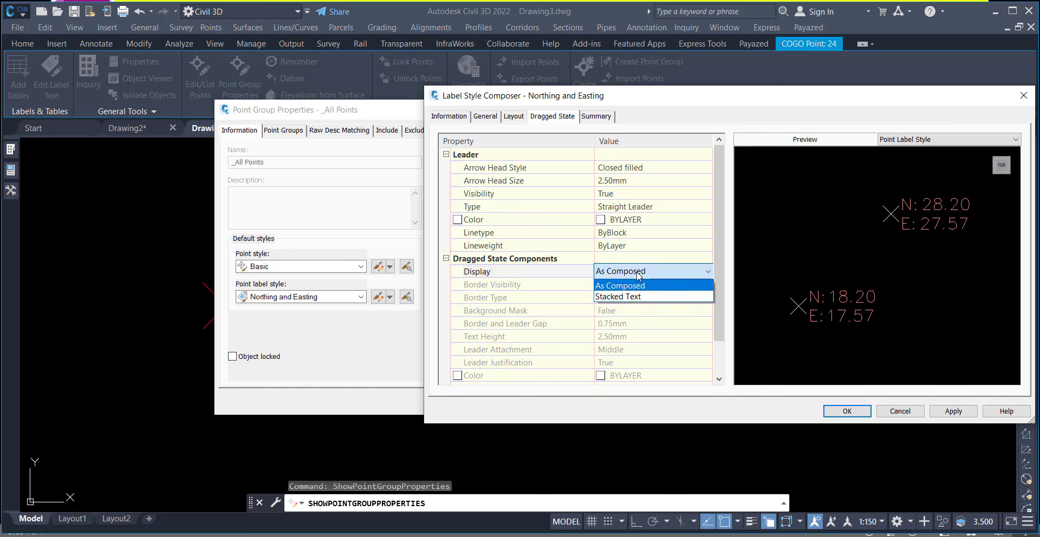
{"action": "left_click", "coordinate": [632, 297]}
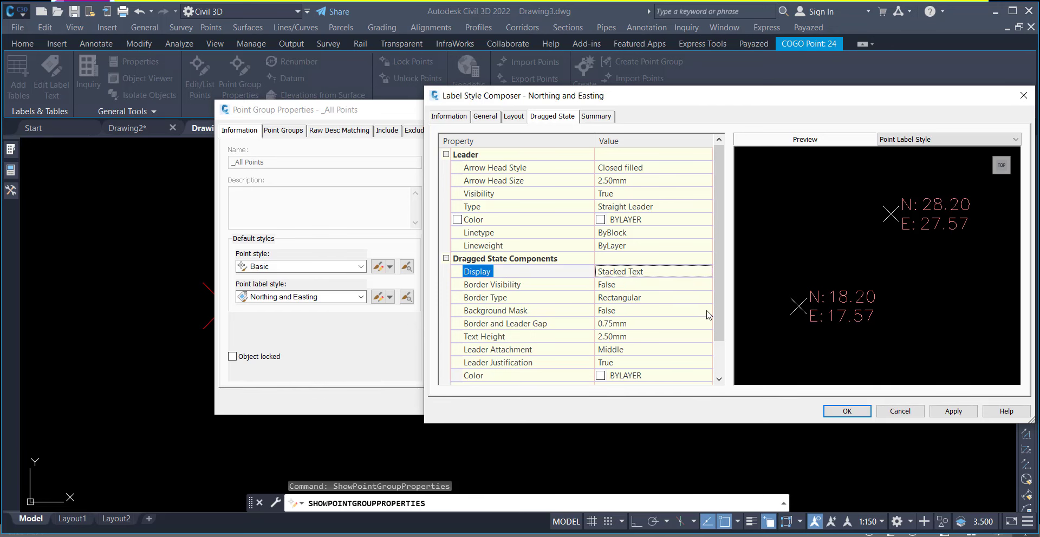
{"action": "left_click_drag", "start_coordinate": [718, 329], "coordinate": [721, 364]}
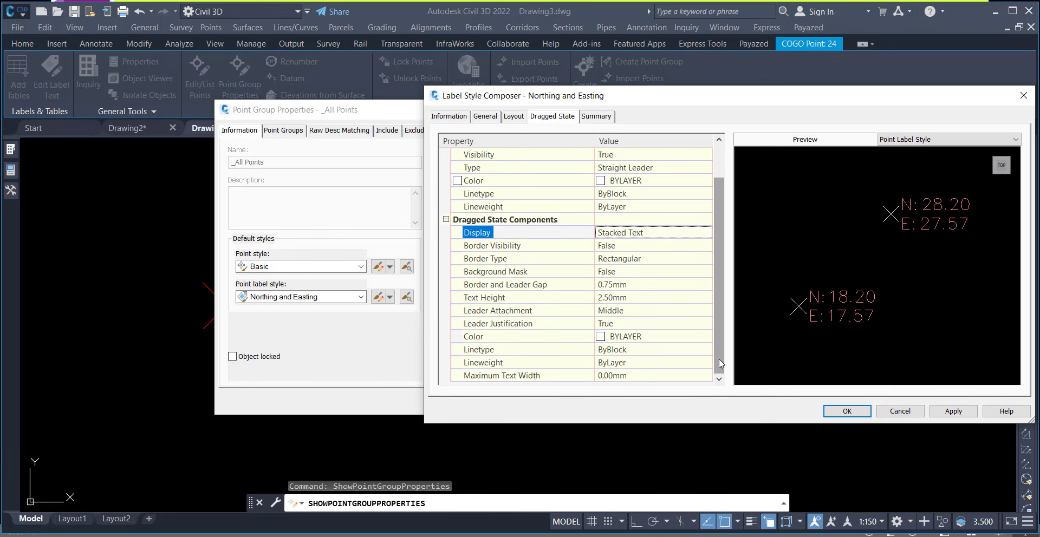
{"action": "left_click", "coordinate": [635, 285]}
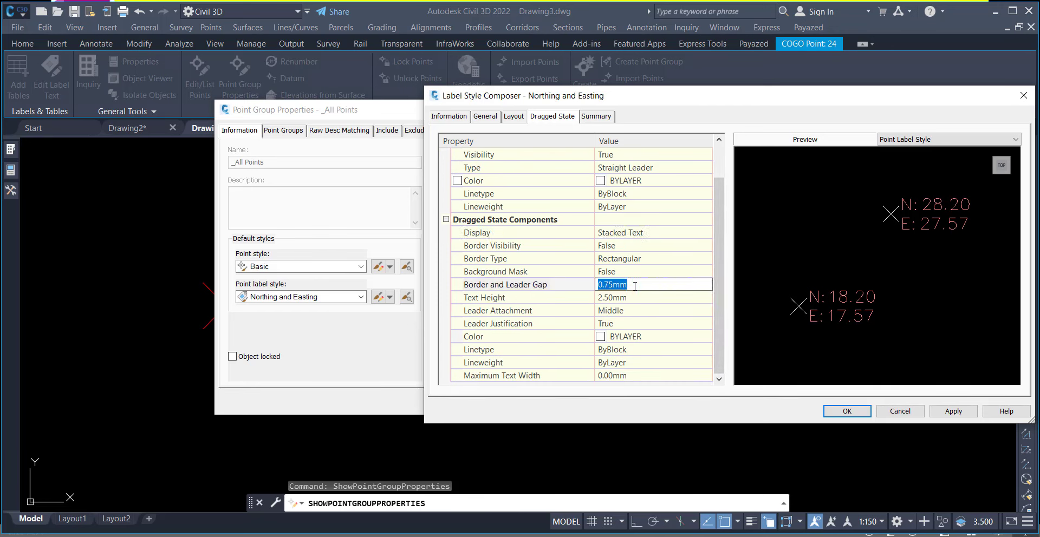
{"action": "type", "text": "0"}
{"action": "left_click", "coordinate": [633, 298]}
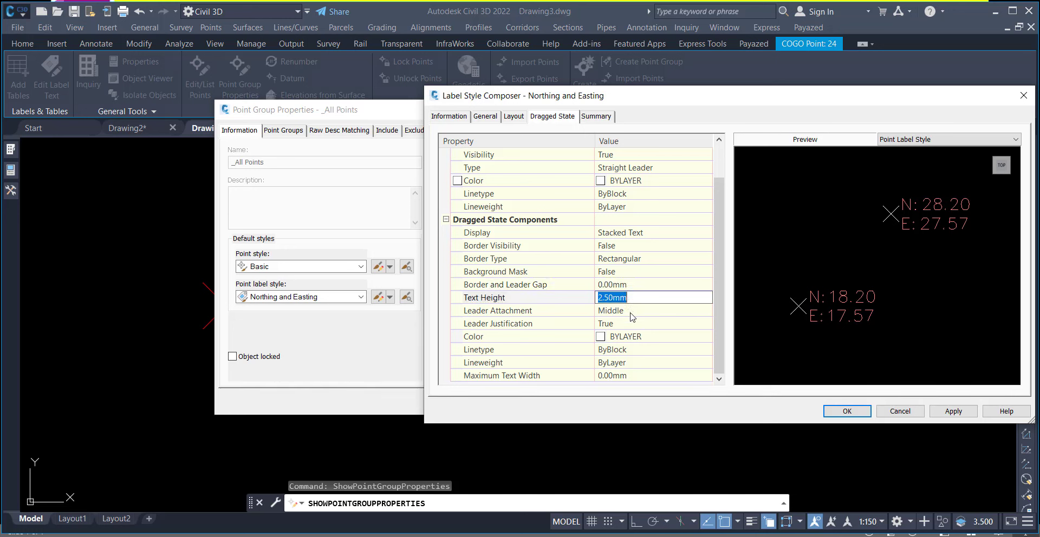
{"action": "left_click", "coordinate": [632, 314]}
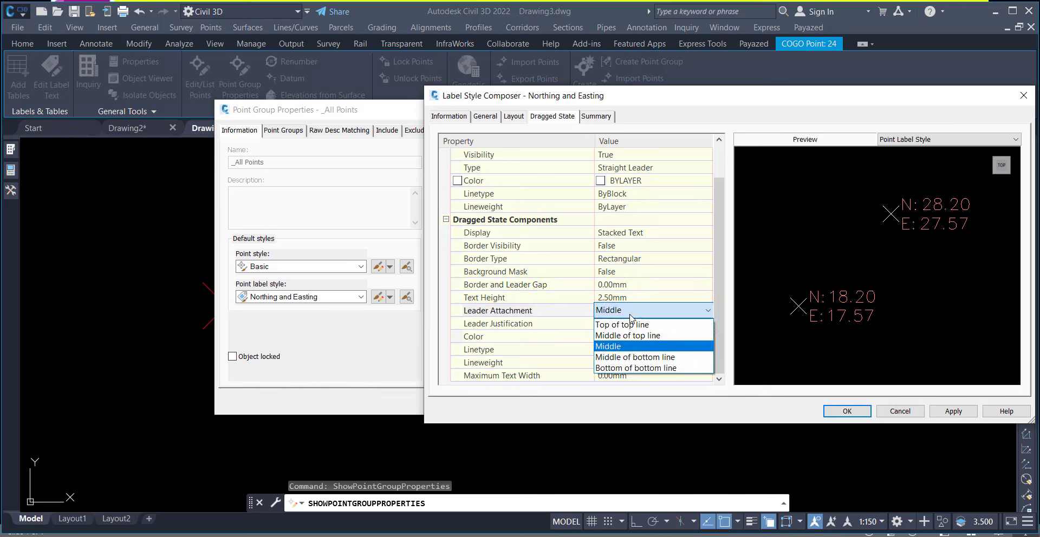
{"action": "left_click", "coordinate": [633, 346]}
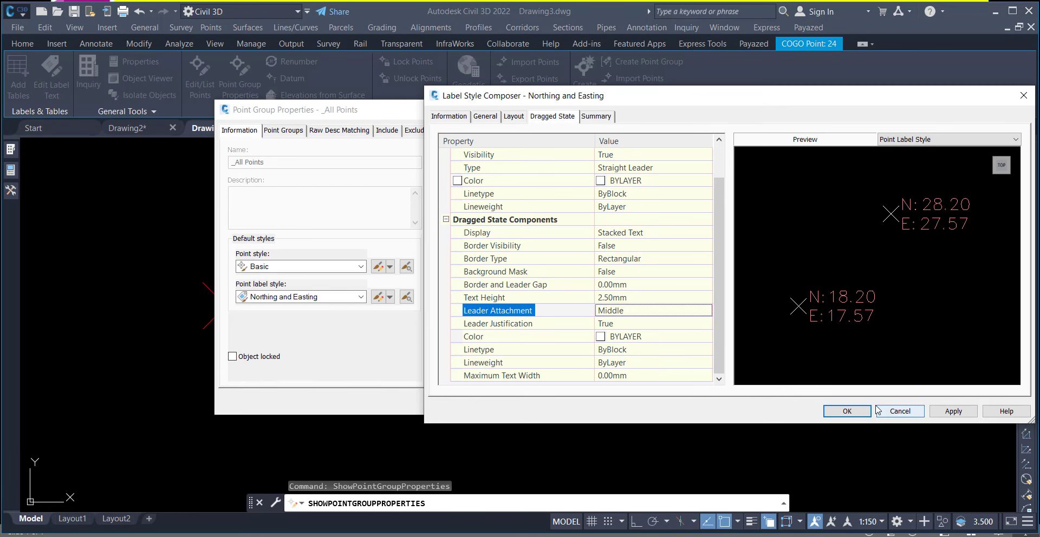
Save the label style and apply it to the _All Points point group
{"action": "left_click", "coordinate": [847, 411]}
{"action": "left_click", "coordinate": [556, 403]}
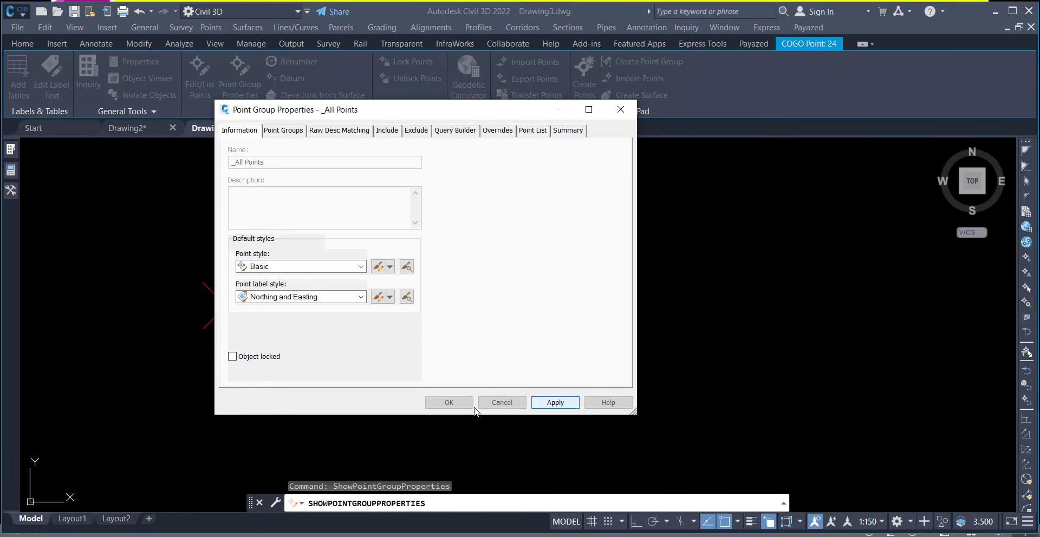
{"action": "left_click", "coordinate": [449, 403]}
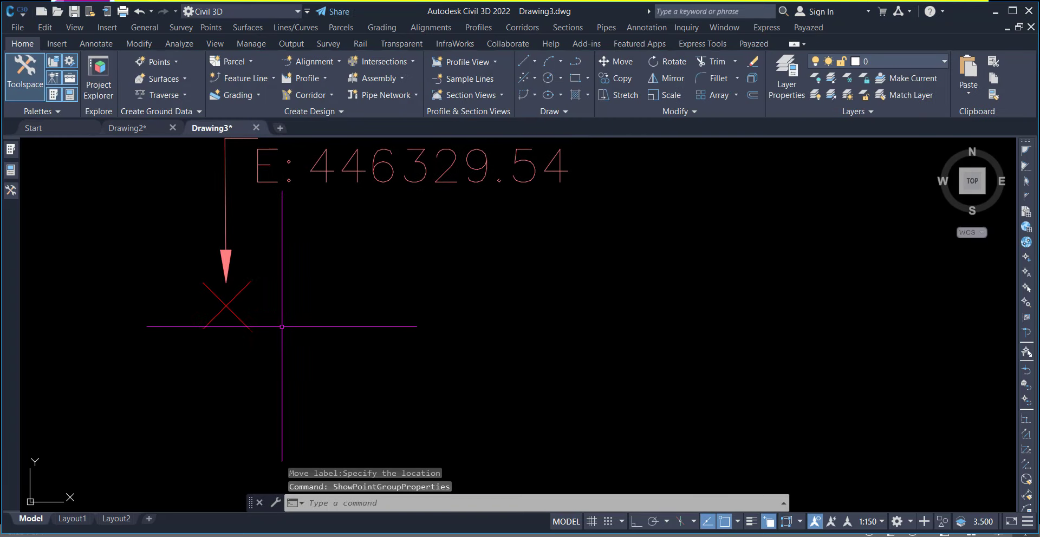
Select point N 498198.37's label and reopen _All Points properties, moved aside to keep the label visible
{"action": "scroll", "coordinate": [341, 358], "scroll_direction": "down", "scroll_amount": 3}
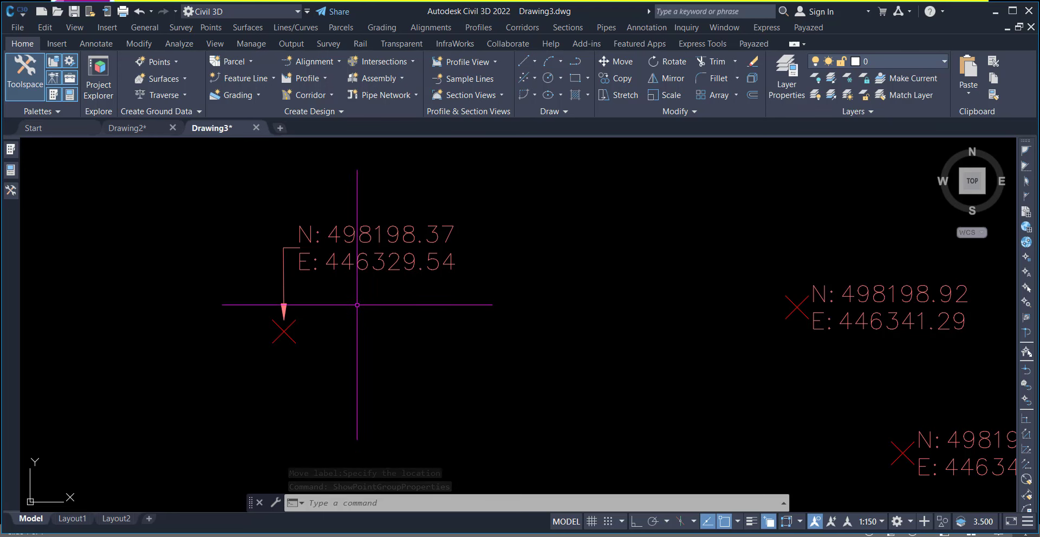
{"action": "left_click", "coordinate": [349, 262]}
{"action": "right_click", "coordinate": [349, 262]}
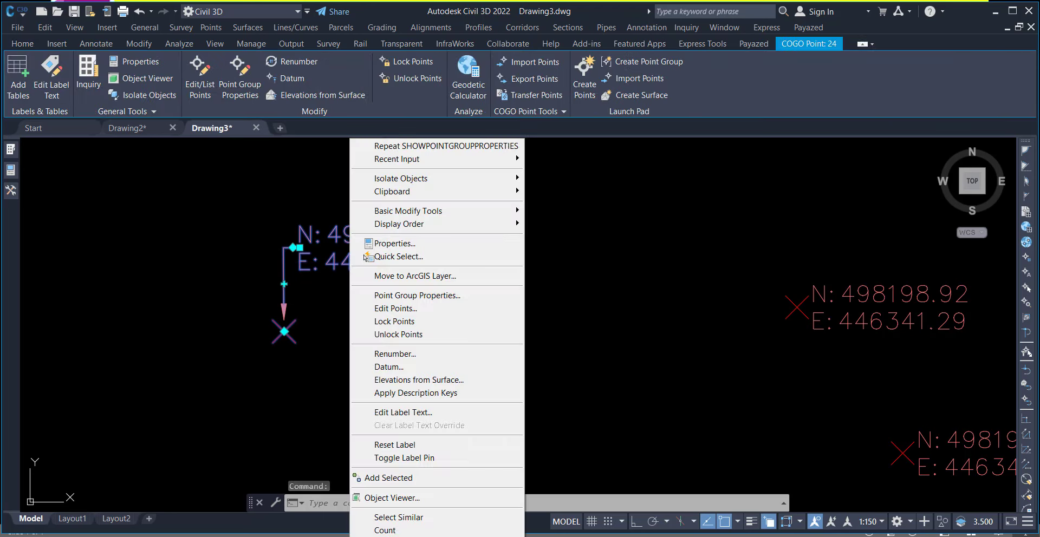
{"action": "left_click", "coordinate": [407, 296]}
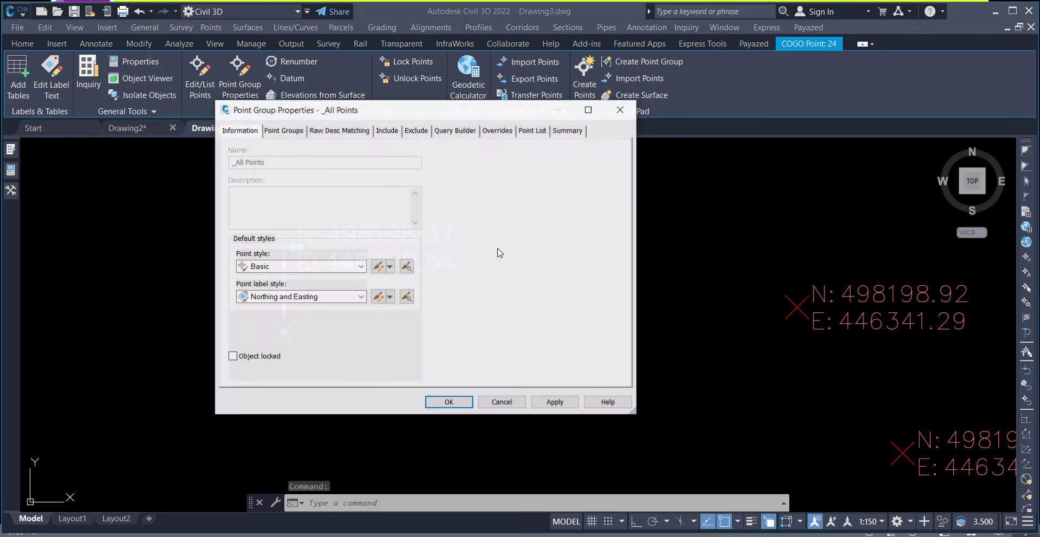
{"action": "left_click_drag", "start_coordinate": [441, 111], "coordinate": [705, 74]}
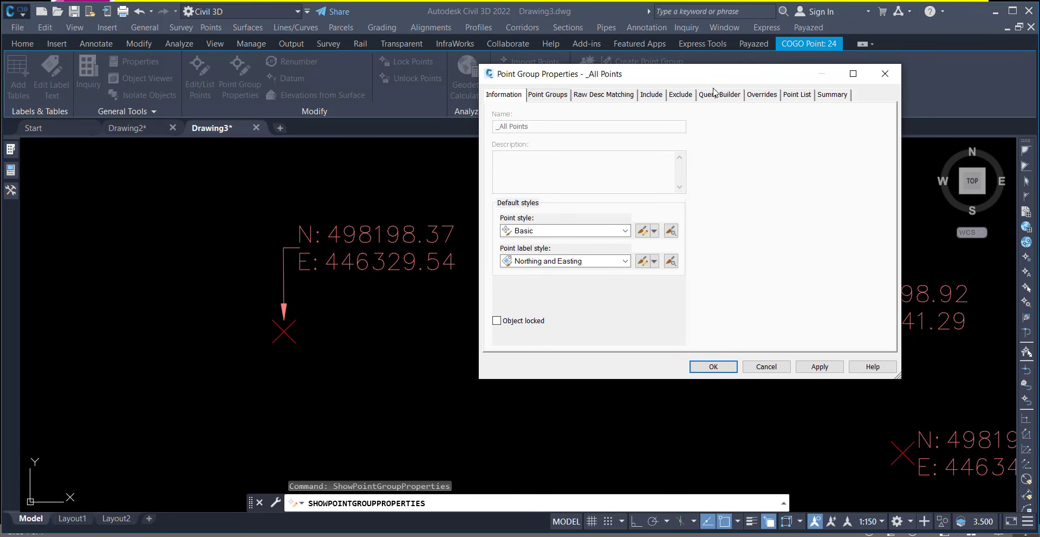
Copy the Northing and Easting style as XYZ and open its label text Contents editor
{"action": "left_click", "coordinate": [655, 262]}
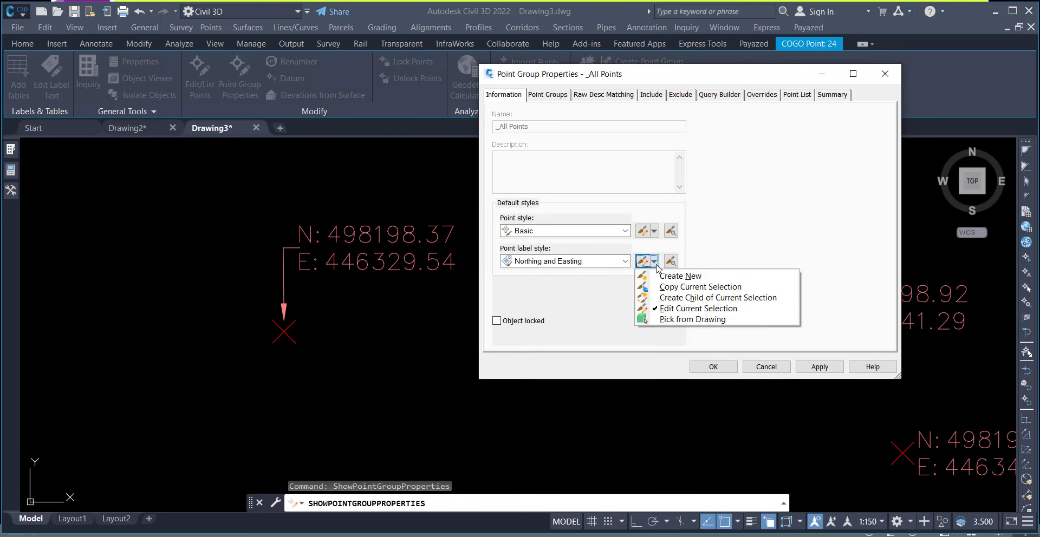
{"action": "left_click", "coordinate": [672, 291]}
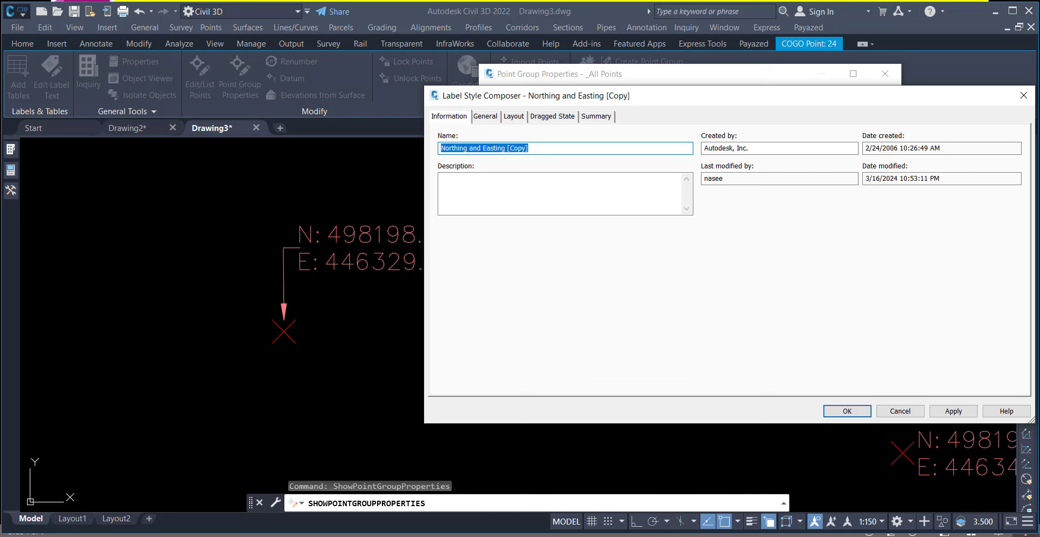
{"action": "type", "text": "XYZ"}
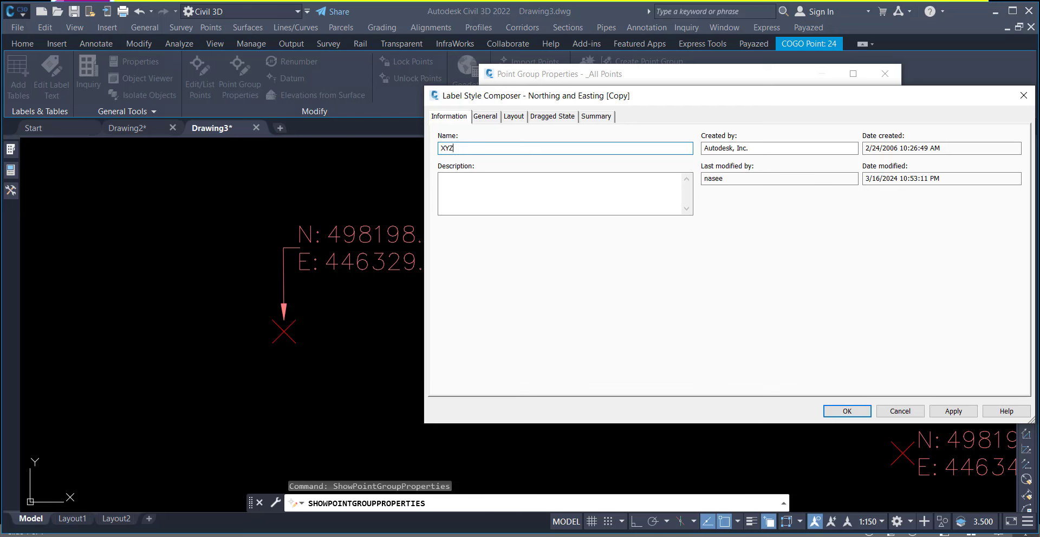
{"action": "left_click", "coordinate": [540, 122]}
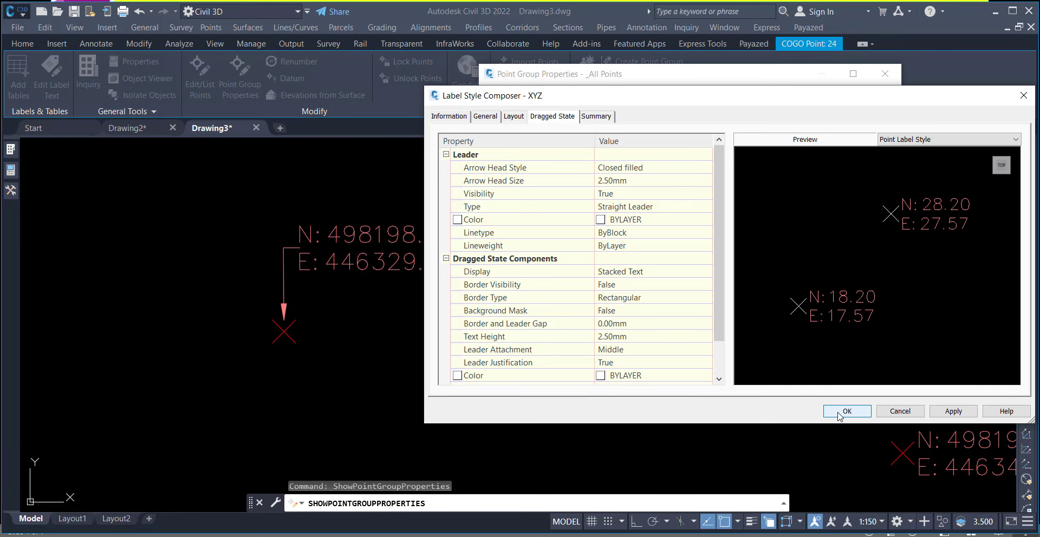
{"action": "left_click", "coordinate": [514, 117]}
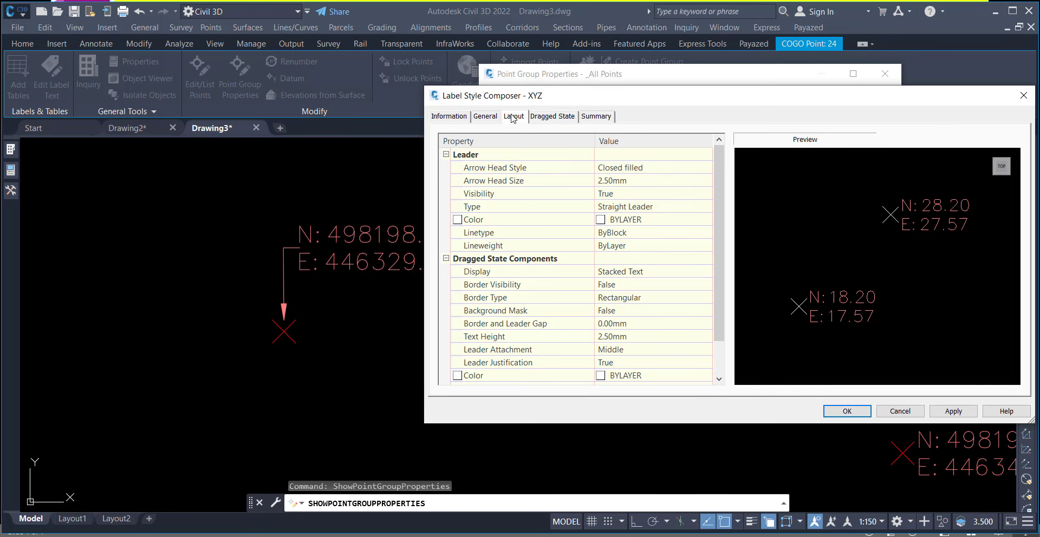
{"action": "left_click", "coordinate": [644, 259]}
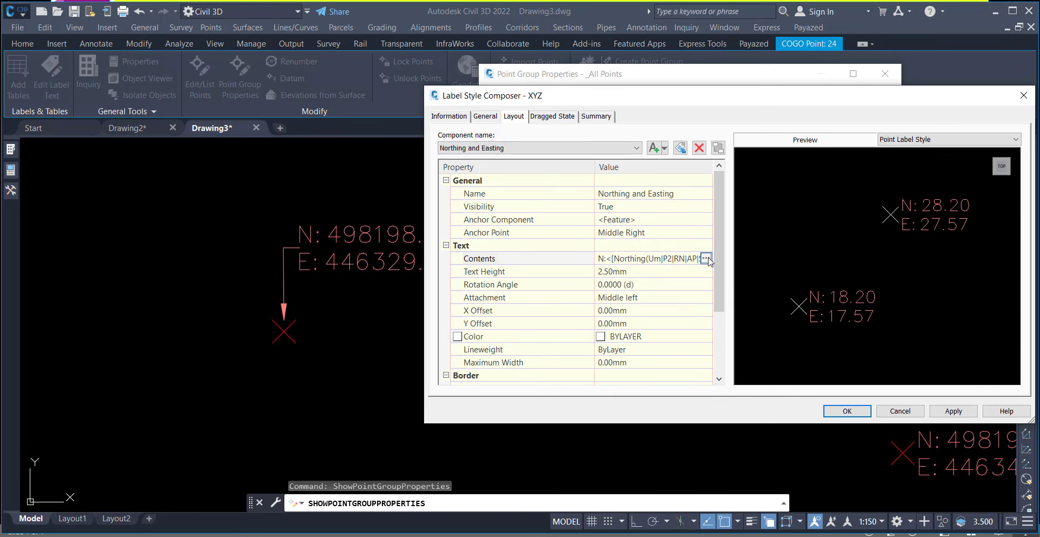
{"action": "left_click", "coordinate": [707, 257]}
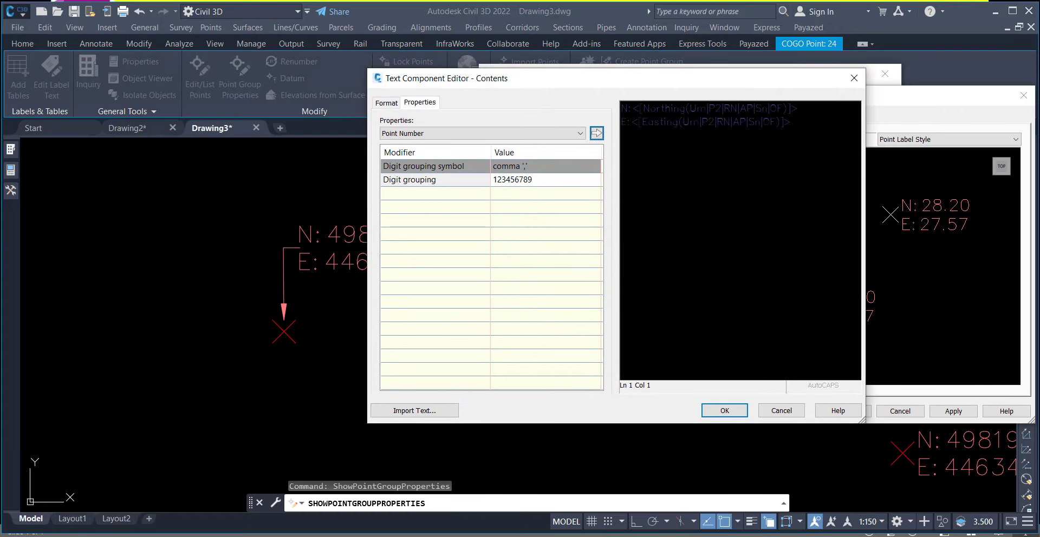
Move the Northing line below the Easting line in the label text
{"action": "key", "text": "Tab"}
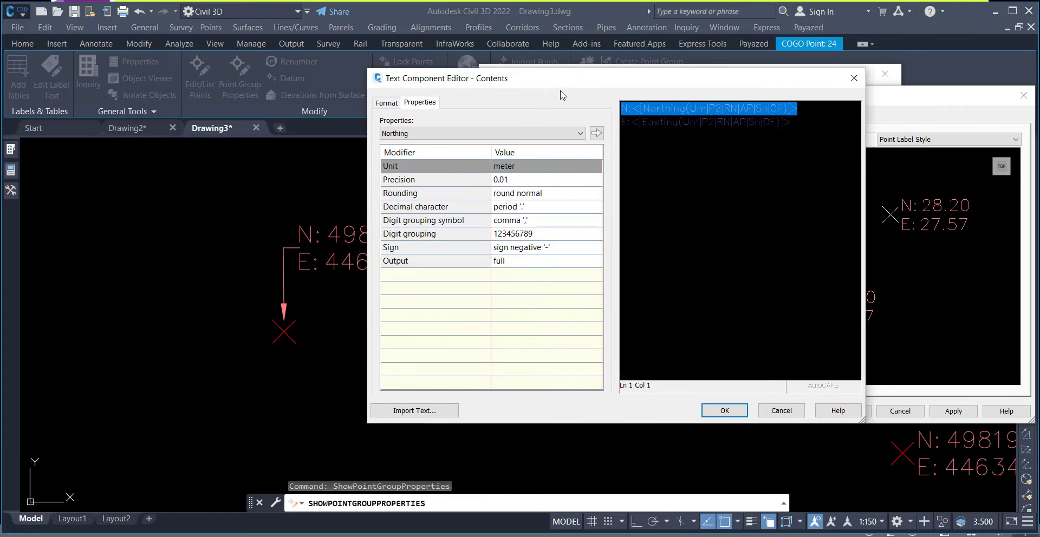
{"action": "key", "text": "Delete"}
{"action": "key", "text": "Delete"}
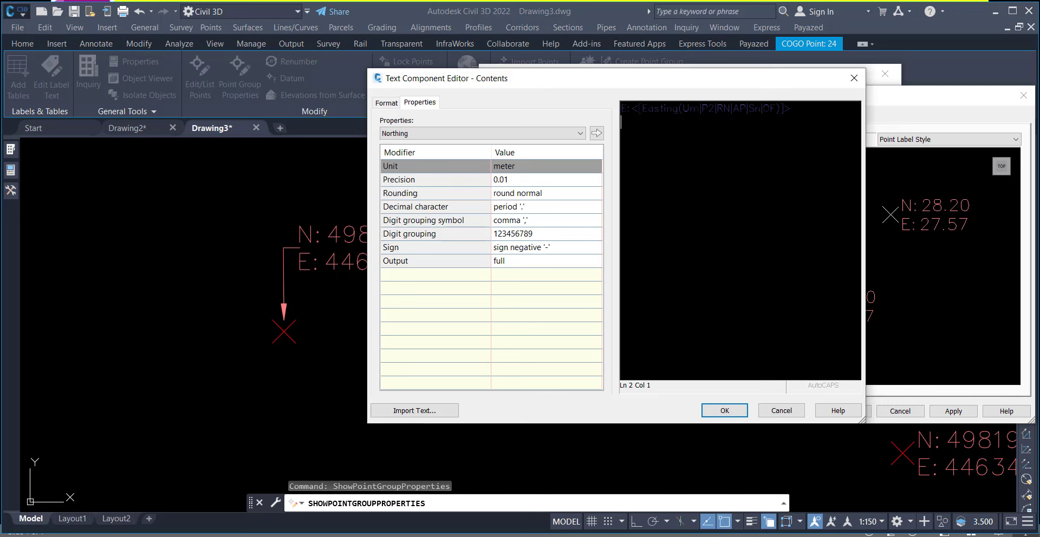
{"action": "left_click", "coordinate": [597, 133]}
Set the Easting field's precision to 0.001
{"action": "left_click", "coordinate": [631, 108]}
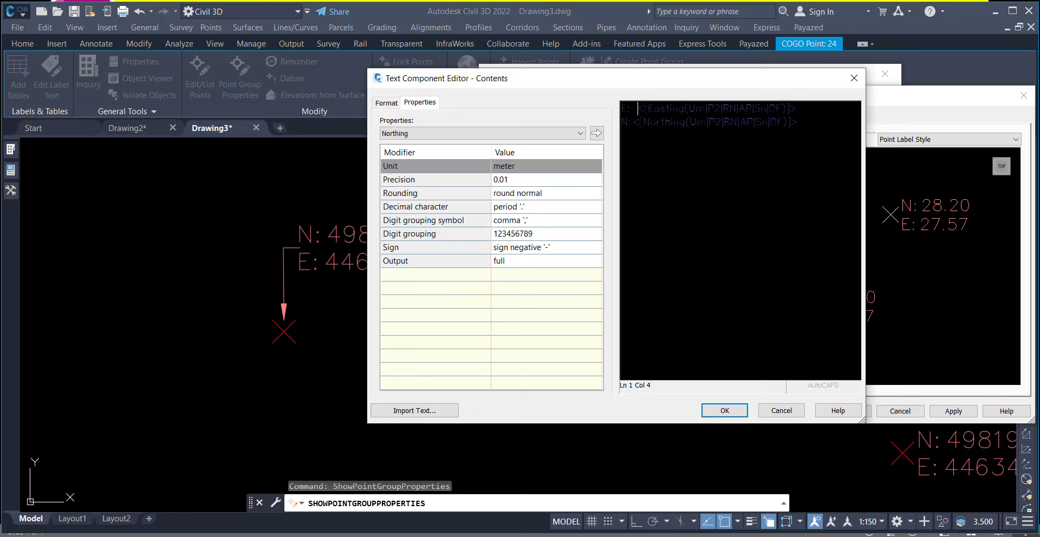
{"action": "left_click", "coordinate": [748, 109]}
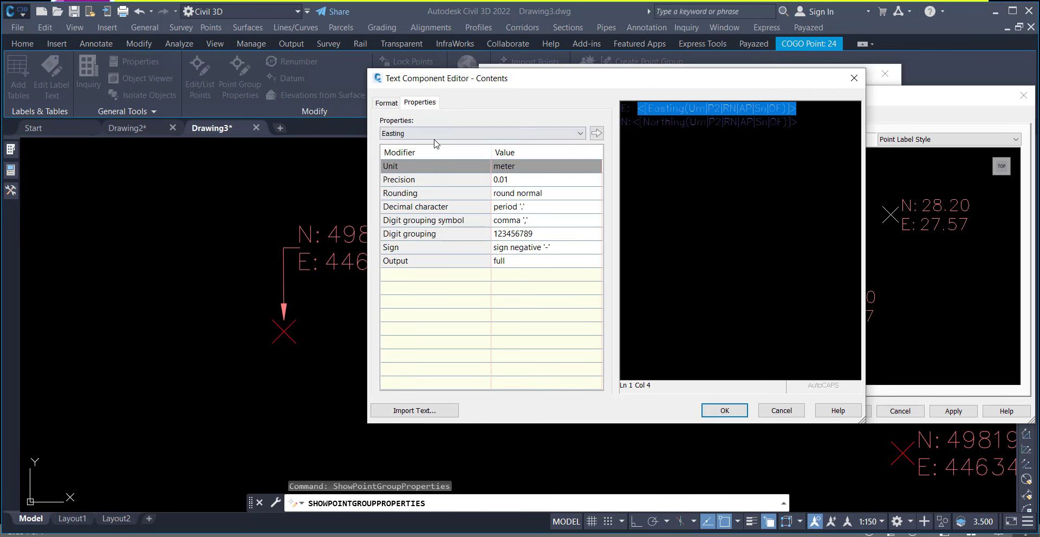
{"action": "left_click", "coordinate": [528, 185]}
{"action": "left_click", "coordinate": [520, 223]}
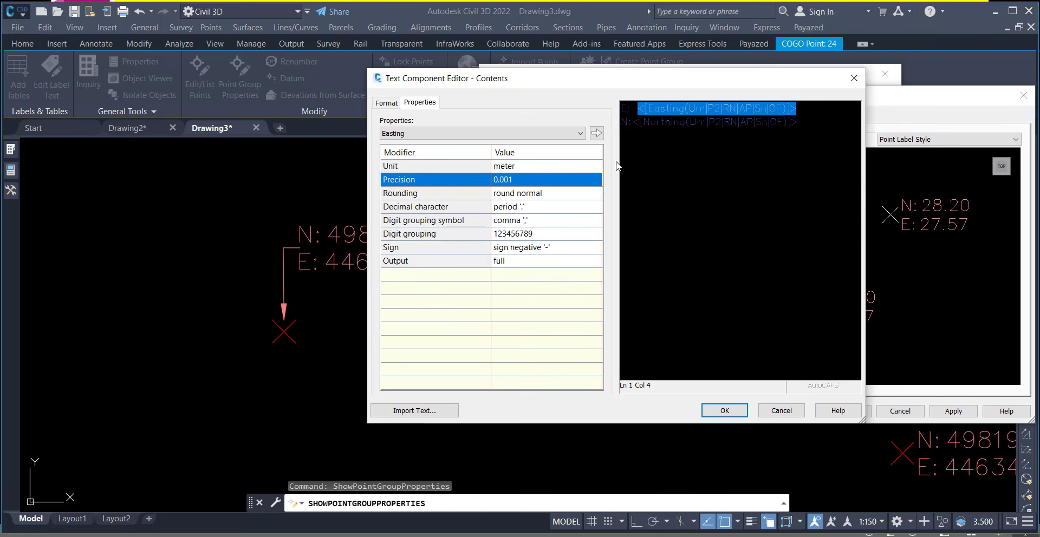
{"action": "left_click", "coordinate": [598, 134]}
Set the Northing field's precision to 0.001 and add a Z: line beneath
{"action": "left_click", "coordinate": [639, 122]}
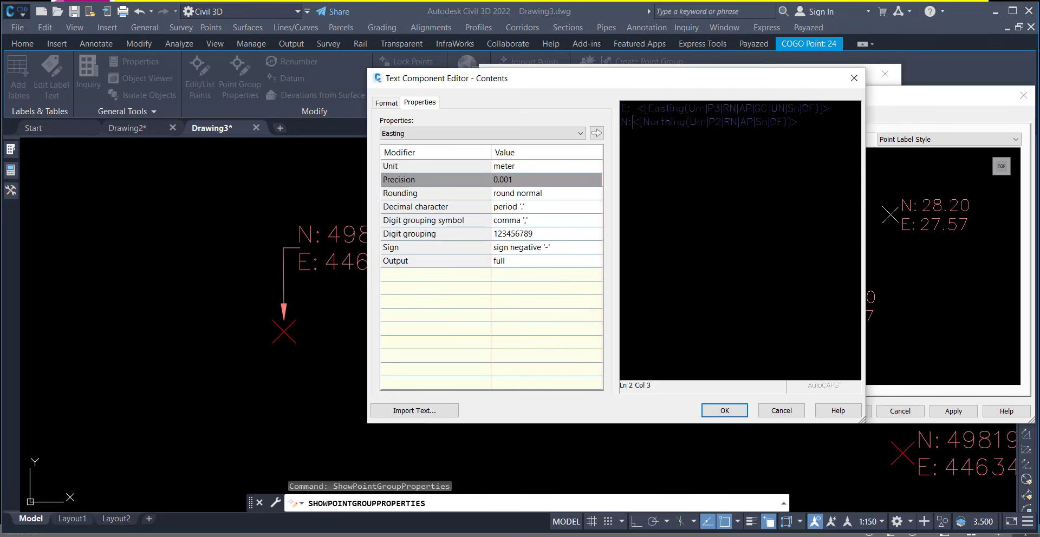
{"action": "left_click", "coordinate": [645, 122]}
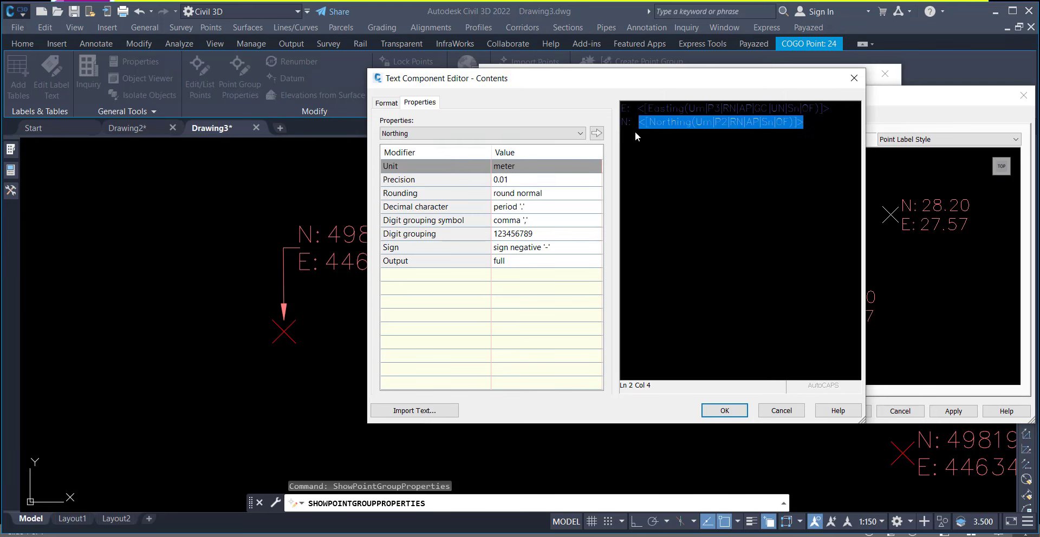
{"action": "left_click", "coordinate": [498, 133]}
{"action": "left_click", "coordinate": [496, 142]}
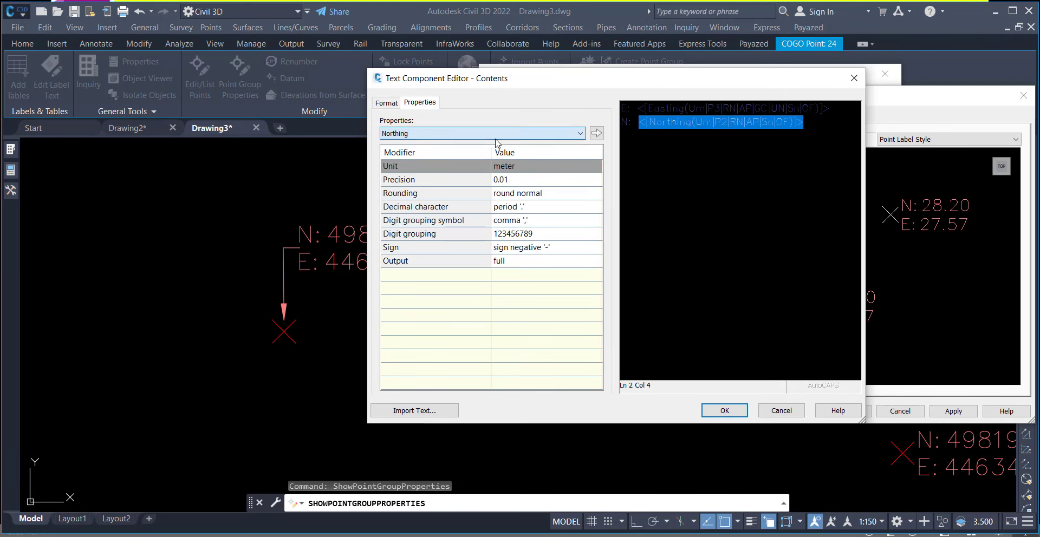
{"action": "left_click", "coordinate": [513, 184]}
{"action": "left_click", "coordinate": [512, 185]}
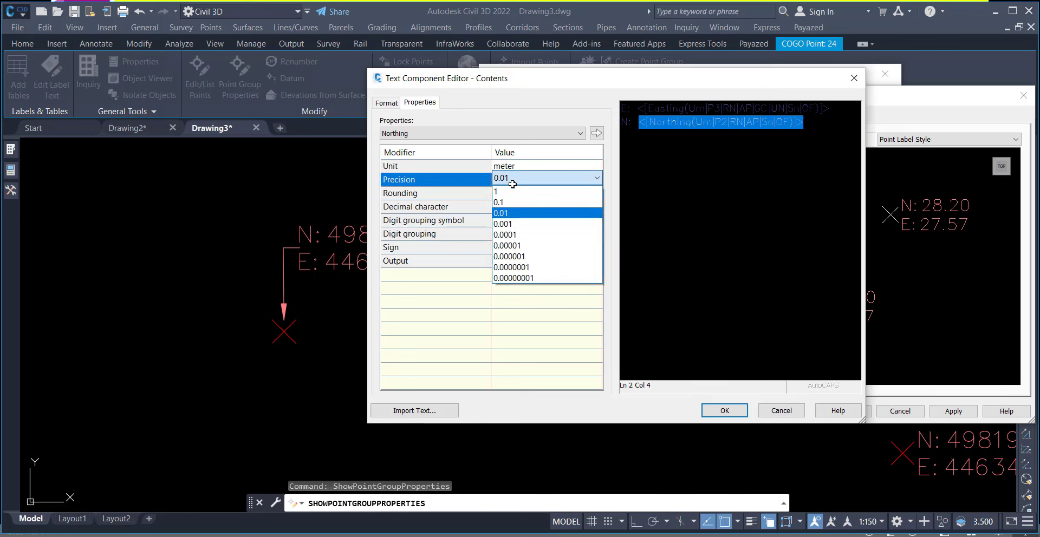
{"action": "left_click", "coordinate": [520, 221]}
{"action": "left_click", "coordinate": [596, 135]}
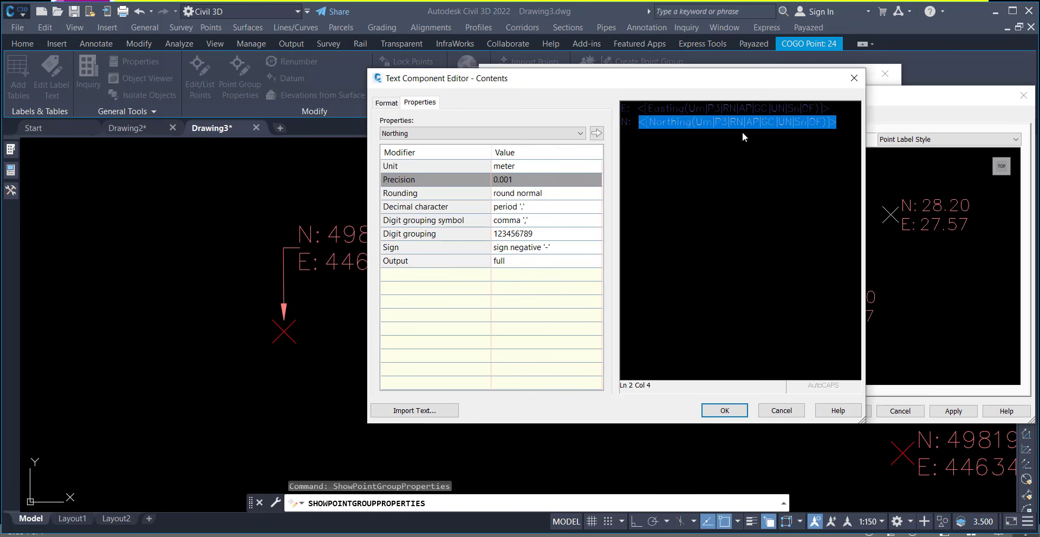
{"action": "left_click", "coordinate": [734, 110]}
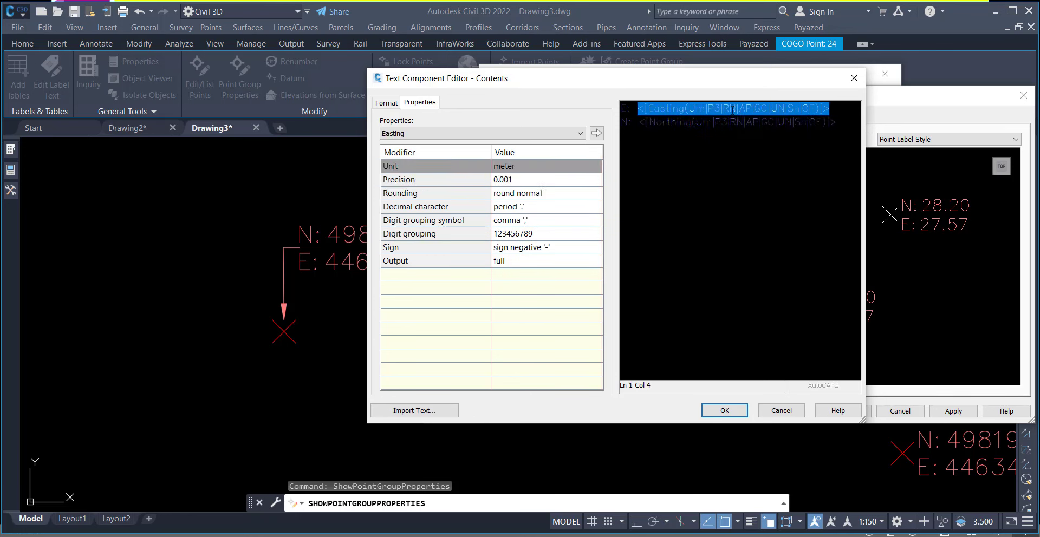
{"action": "left_click", "coordinate": [829, 107]}
{"action": "type", "text": "Z:"}
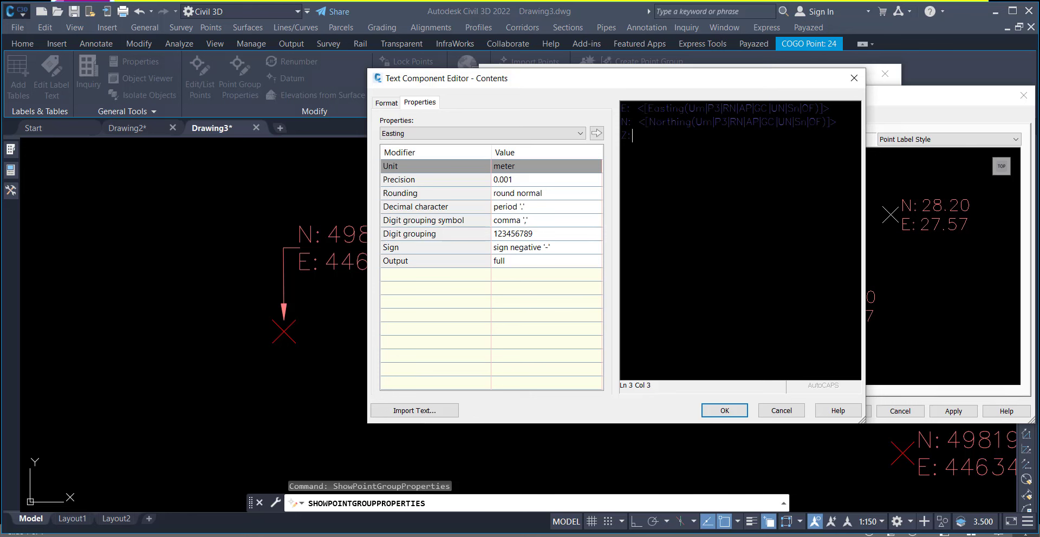
{"action": "left_click", "coordinate": [564, 137]}
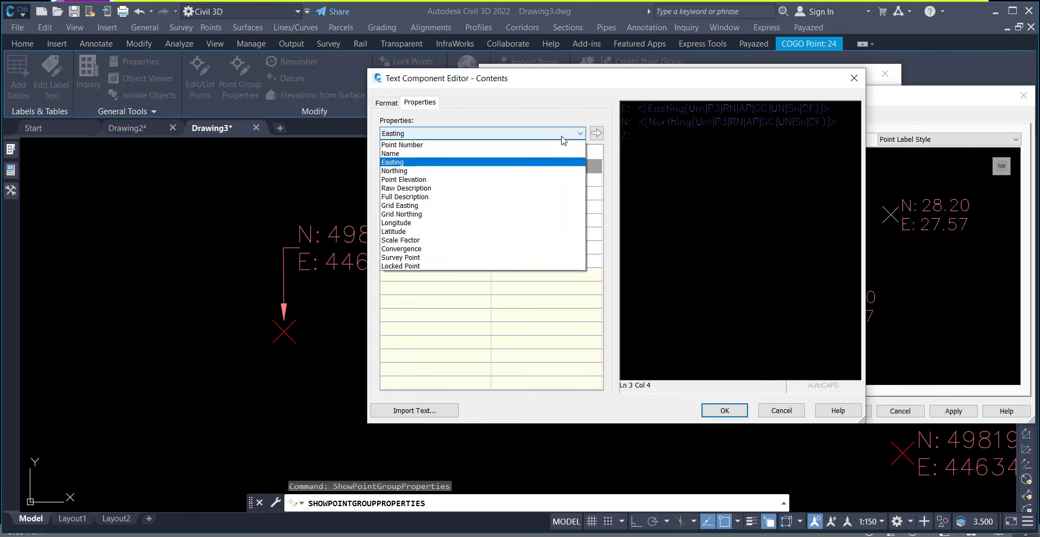
Insert the Point Elevation field after Z: on the third label line
{"action": "left_click", "coordinate": [564, 168]}
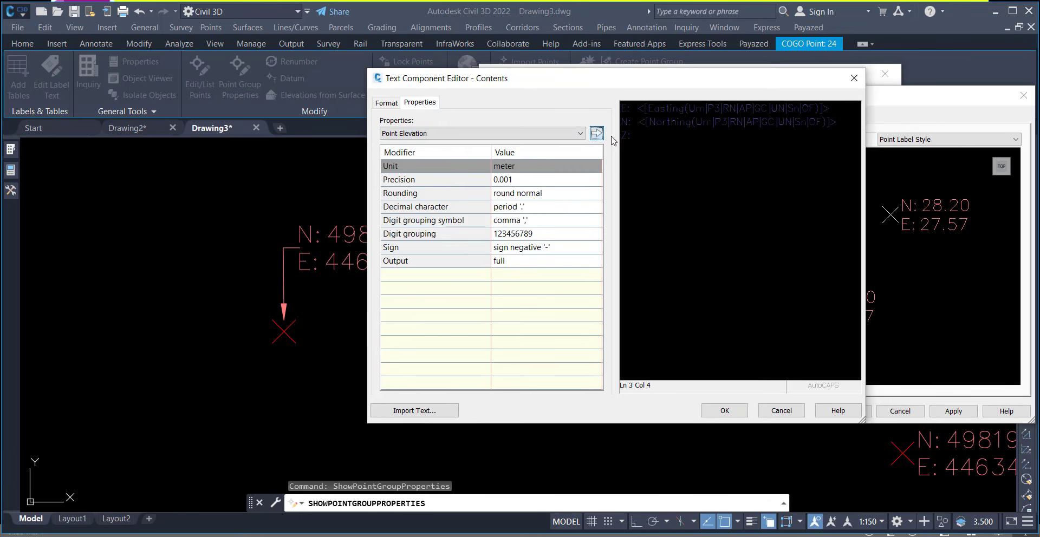
{"action": "left_click", "coordinate": [596, 133]}
{"action": "left_click", "coordinate": [801, 110]}
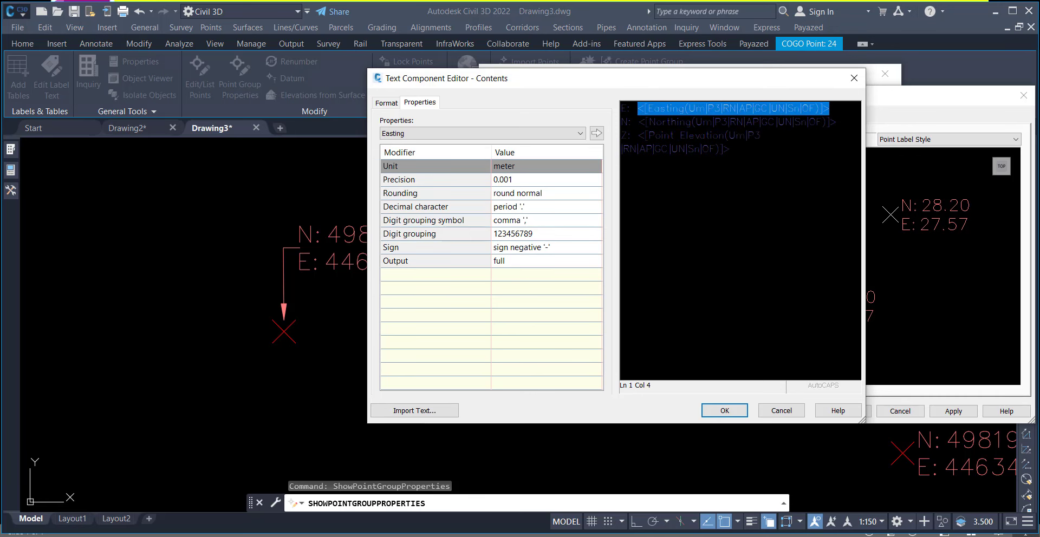
{"action": "left_click_drag", "start_coordinate": [732, 150], "coordinate": [612, 108]}
Set the label text font to bold Calibri
{"action": "left_click", "coordinate": [386, 102]}
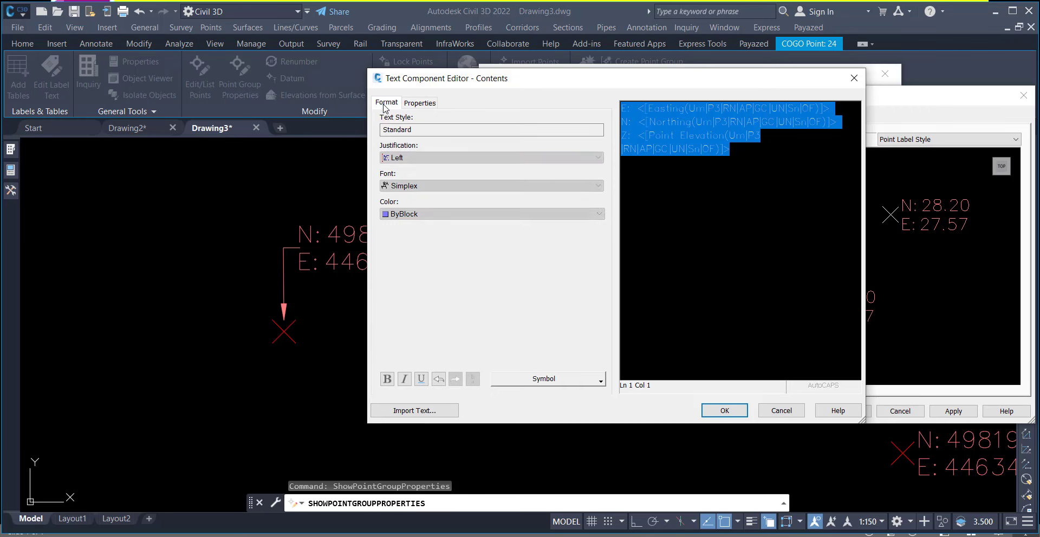
{"action": "left_click", "coordinate": [397, 185]}
{"action": "key", "text": "c"}
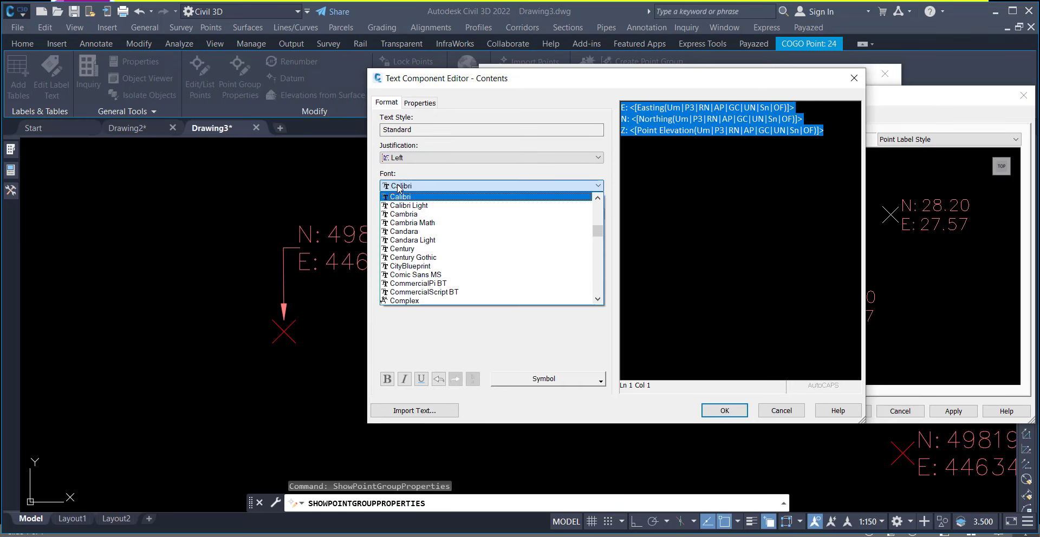
{"action": "left_click", "coordinate": [402, 198]}
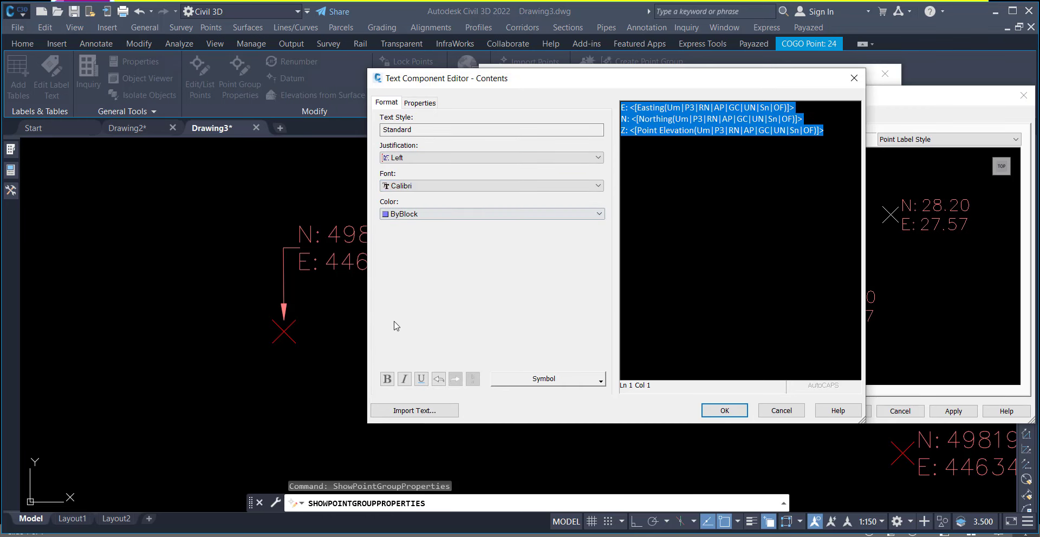
{"action": "left_click", "coordinate": [387, 378]}
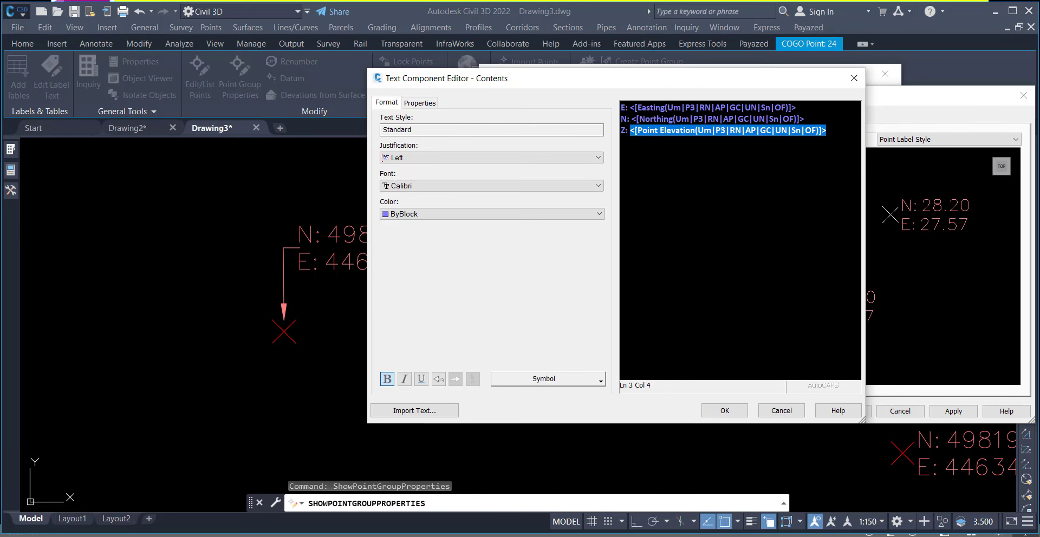
Color the Easting line cyan and the Z: elevation line yellow
{"action": "left_click_drag", "start_coordinate": [797, 108], "coordinate": [623, 107]}
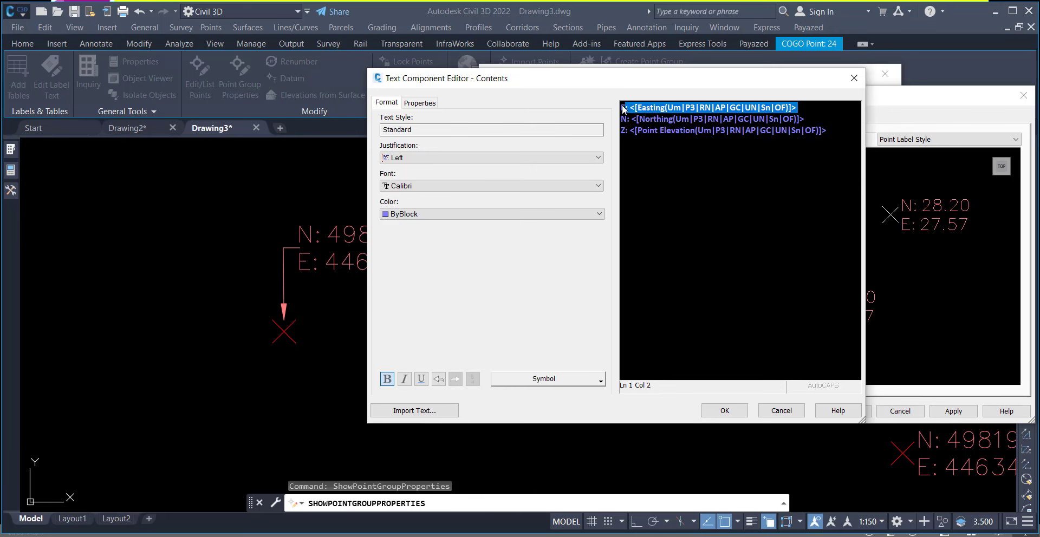
{"action": "left_click", "coordinate": [405, 214]}
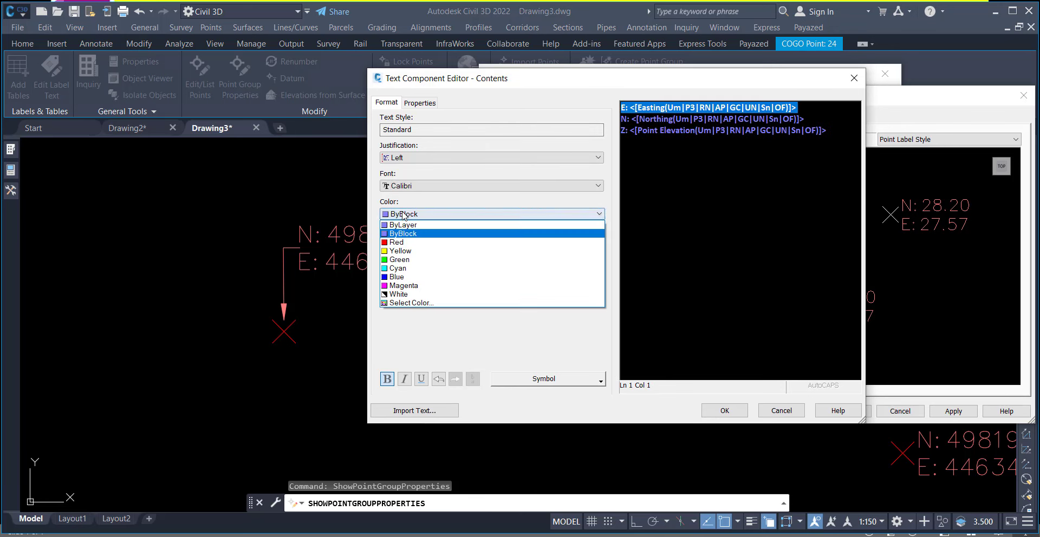
{"action": "left_click", "coordinate": [400, 268]}
{"action": "left_click_drag", "start_coordinate": [825, 130], "coordinate": [630, 130]}
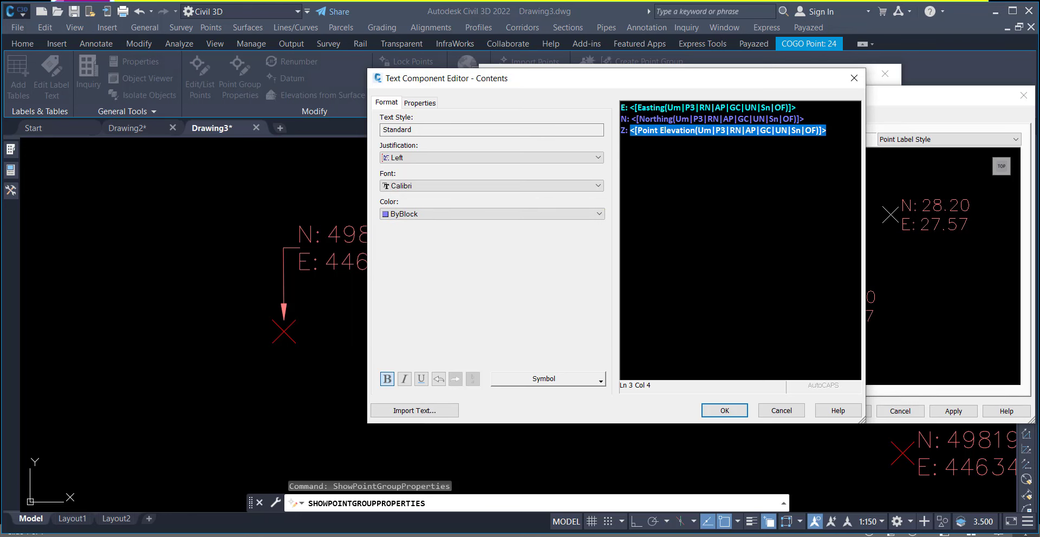
{"action": "left_click_drag", "start_coordinate": [826, 131], "coordinate": [618, 141]}
{"action": "left_click", "coordinate": [455, 214]}
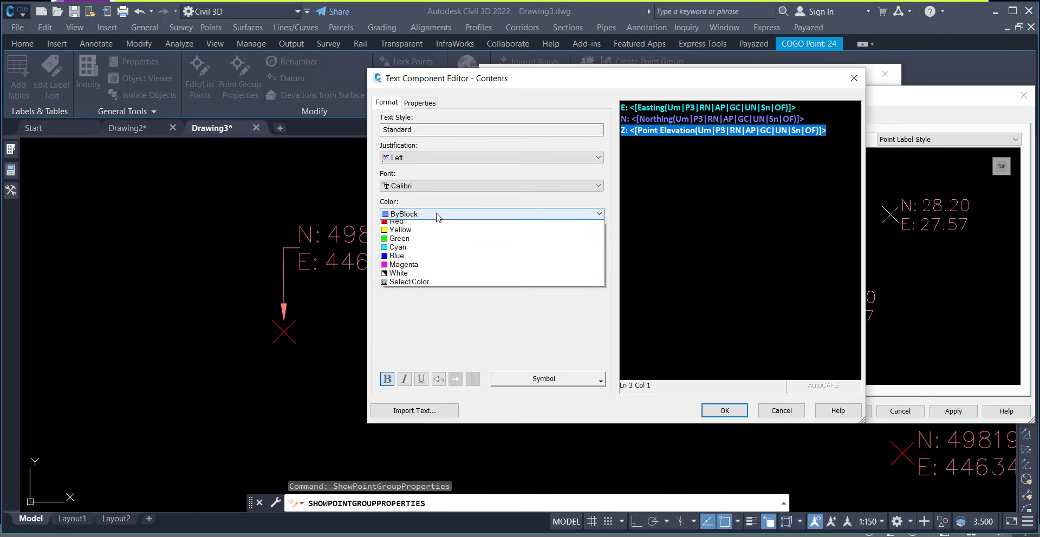
{"action": "left_click", "coordinate": [412, 246]}
Make the Northing line white and confirm the edited label text
{"action": "left_click", "coordinate": [806, 118]}
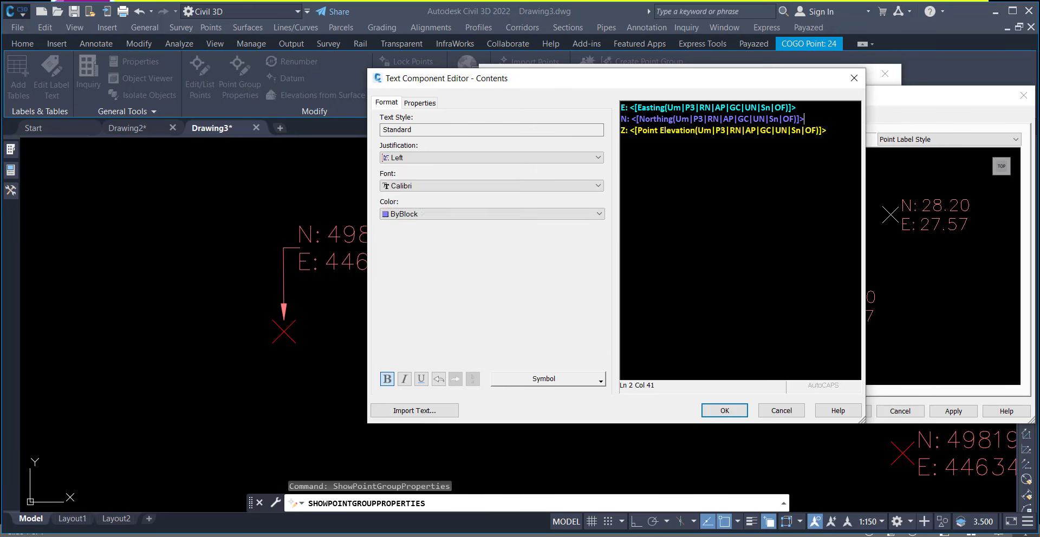
{"action": "left_click_drag", "start_coordinate": [805, 118], "coordinate": [620, 120]}
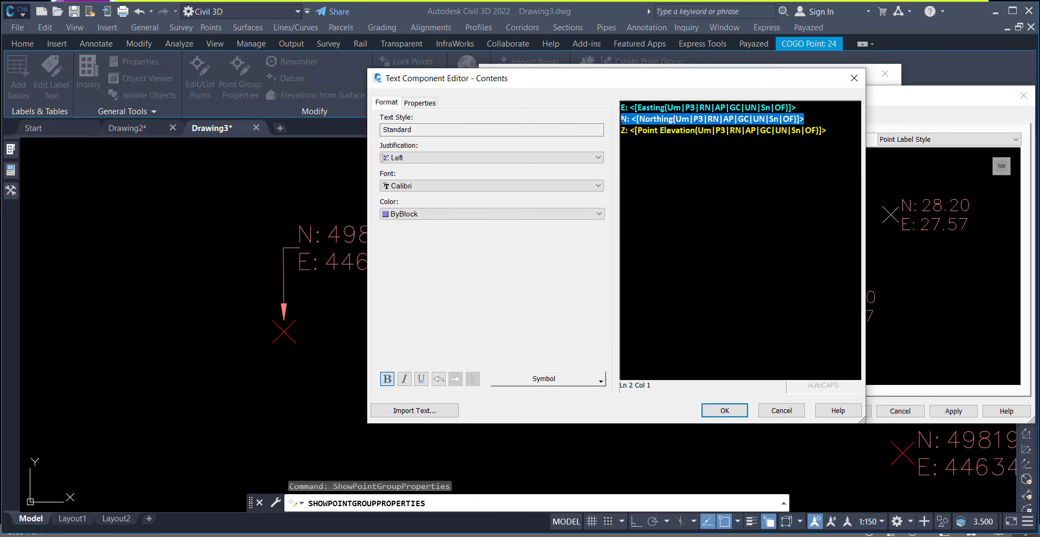
{"action": "left_click", "coordinate": [445, 215]}
{"action": "left_click", "coordinate": [437, 287]}
{"action": "left_click", "coordinate": [704, 130]}
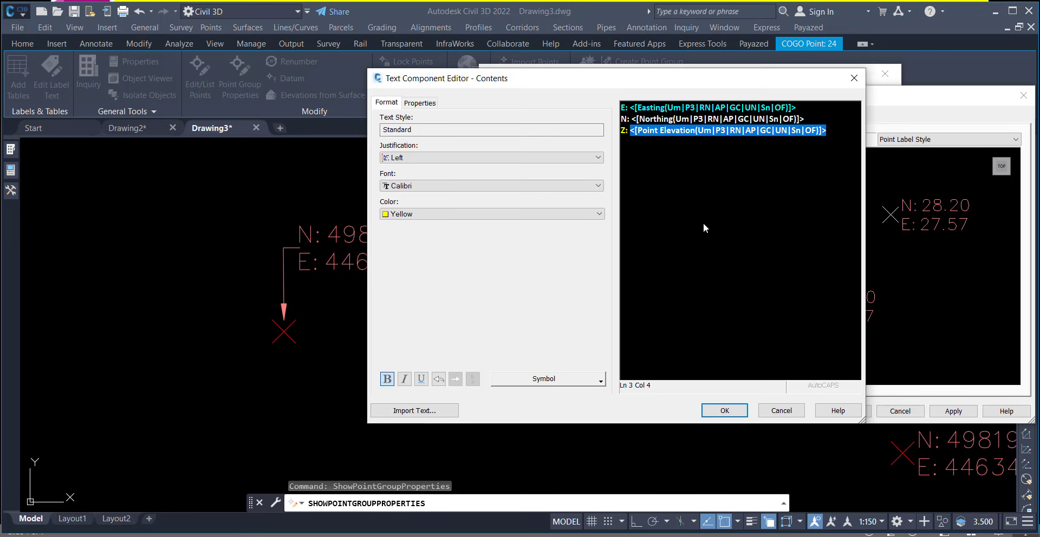
{"action": "left_click", "coordinate": [726, 410]}
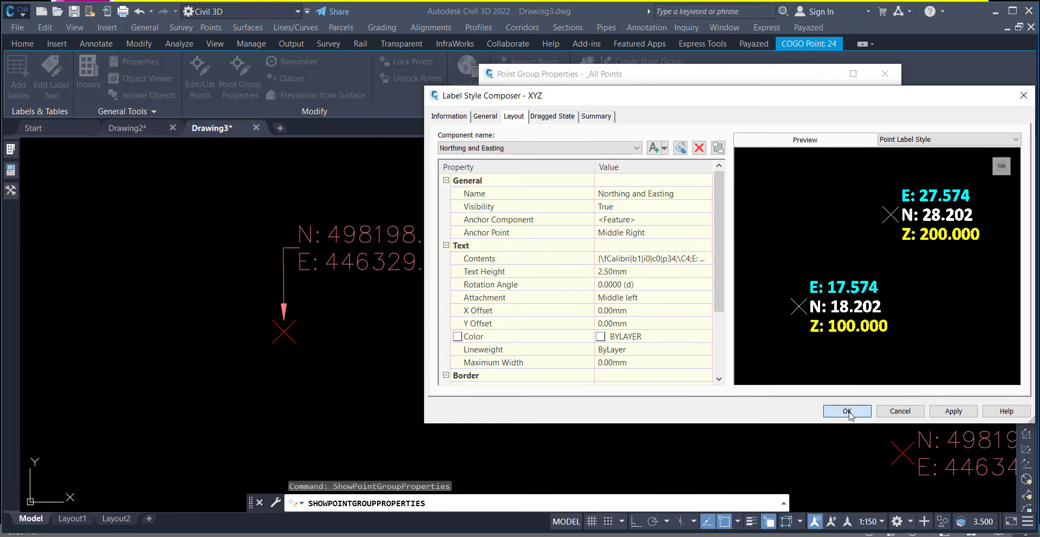
Save the XYZ label style and apply it to the _All Points group
{"action": "left_click", "coordinate": [847, 411]}
{"action": "left_click", "coordinate": [820, 368]}
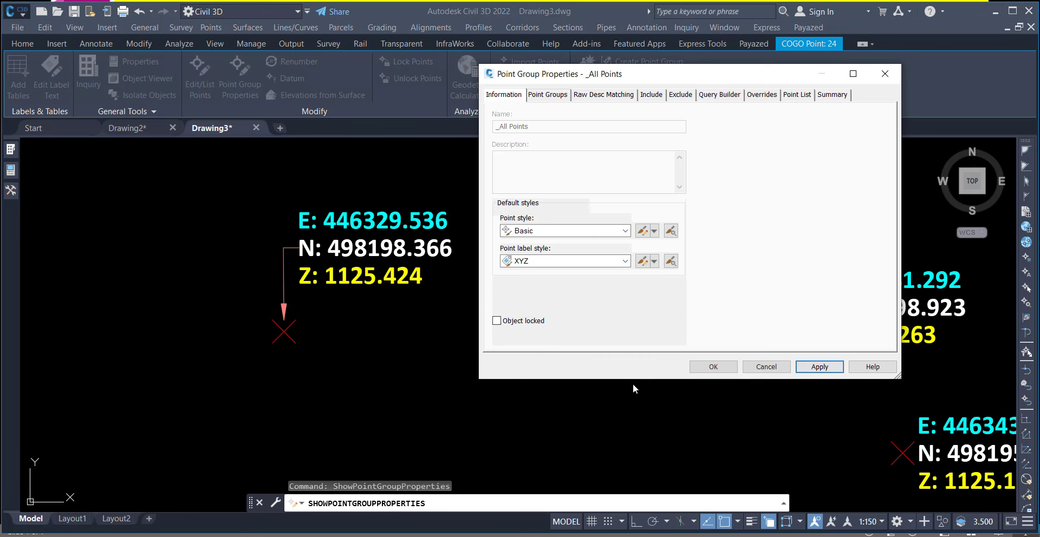
{"action": "left_click", "coordinate": [707, 368]}
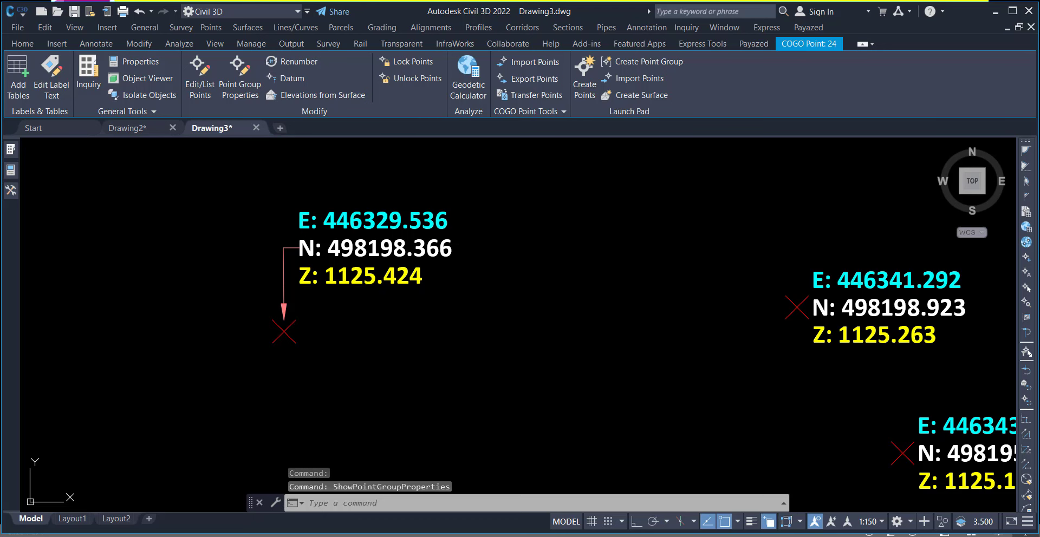
Select the point with the leadered label and reopen its point group properties
{"action": "key", "text": "Escape"}
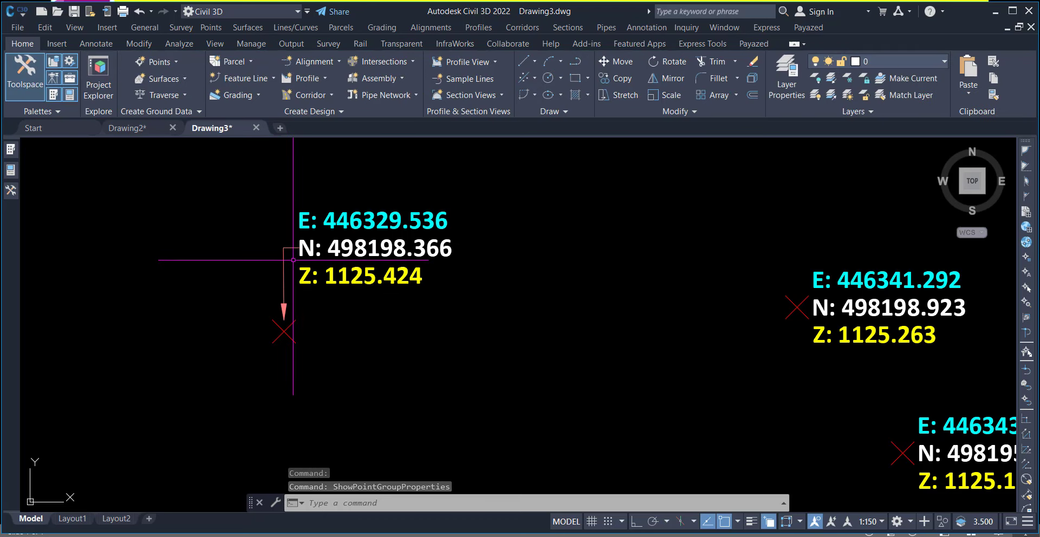
{"action": "left_click", "coordinate": [284, 331]}
{"action": "right_click", "coordinate": [313, 320]}
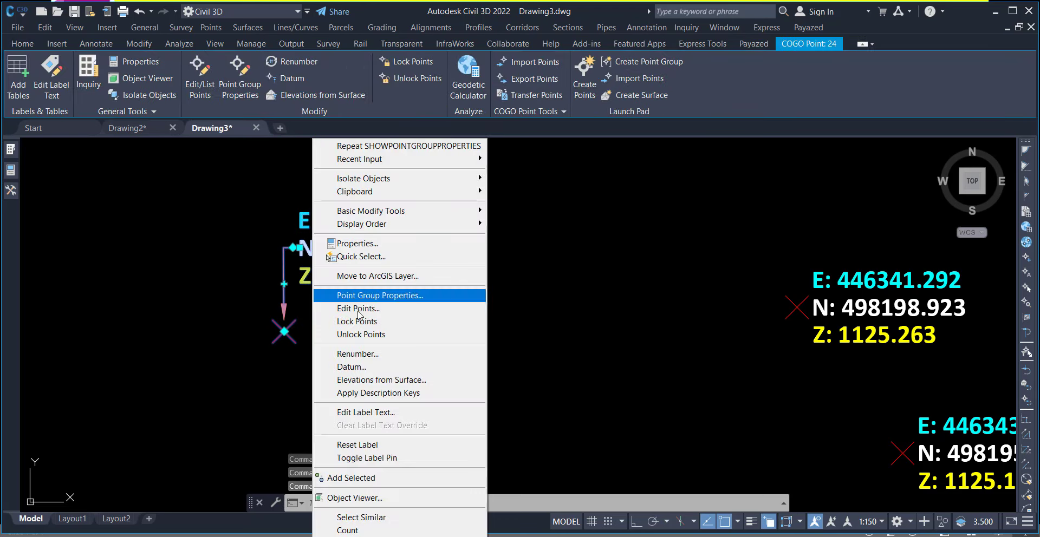
{"action": "left_click", "coordinate": [401, 297]}
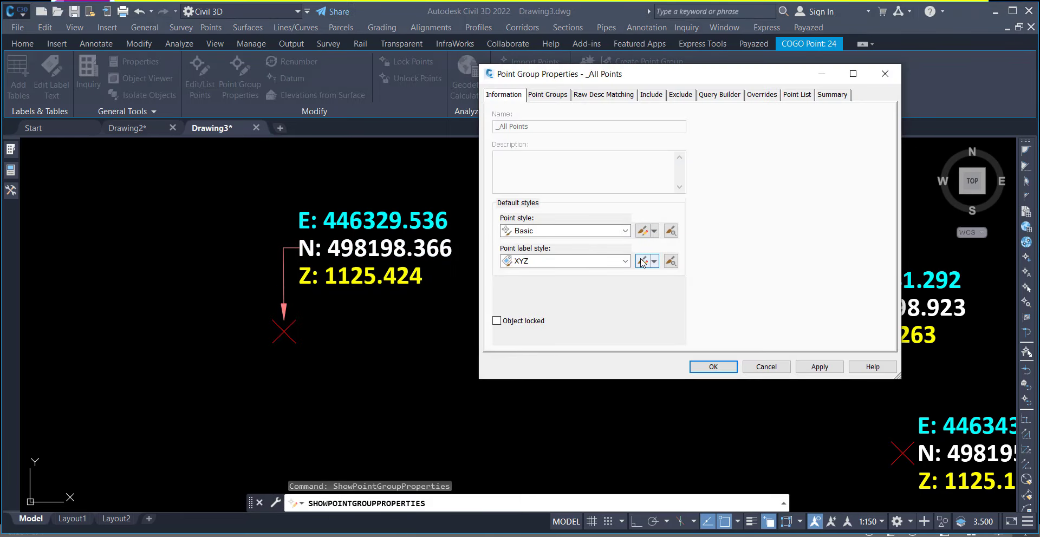
Set both Leader Color and Dragged State Color to magenta in the XYZ label style and save
{"action": "left_click", "coordinate": [642, 262]}
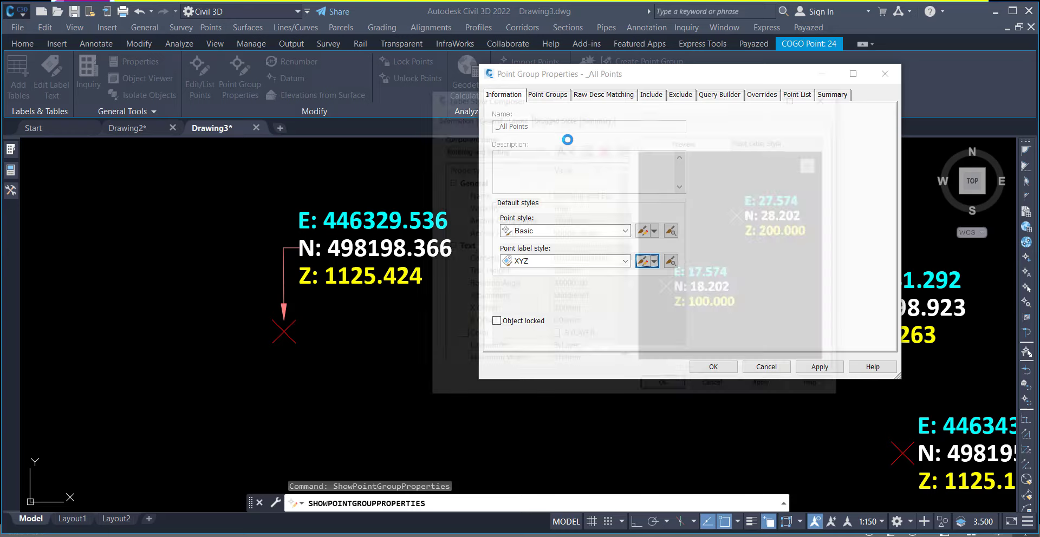
{"action": "left_click", "coordinate": [553, 117]}
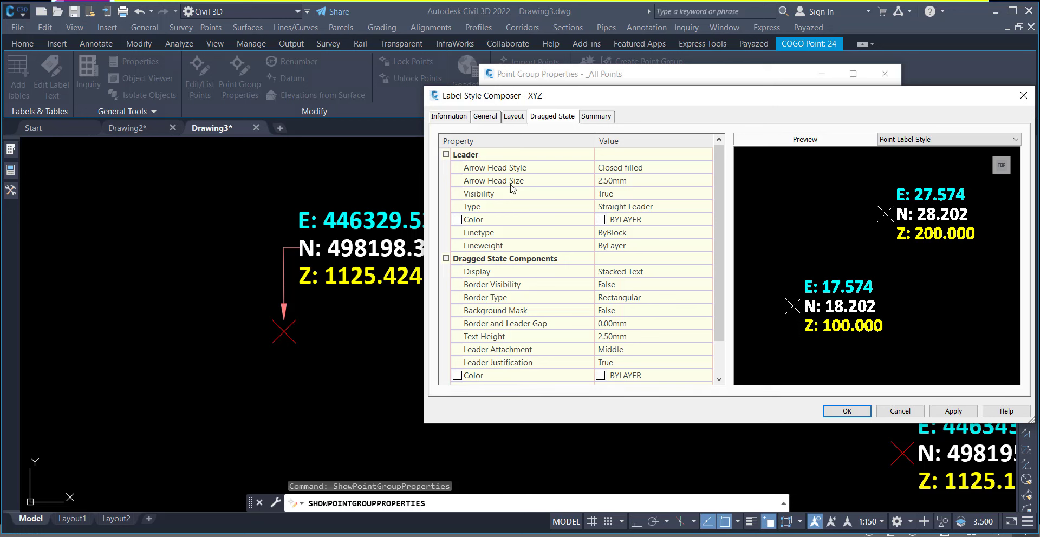
{"action": "left_click", "coordinate": [601, 224]}
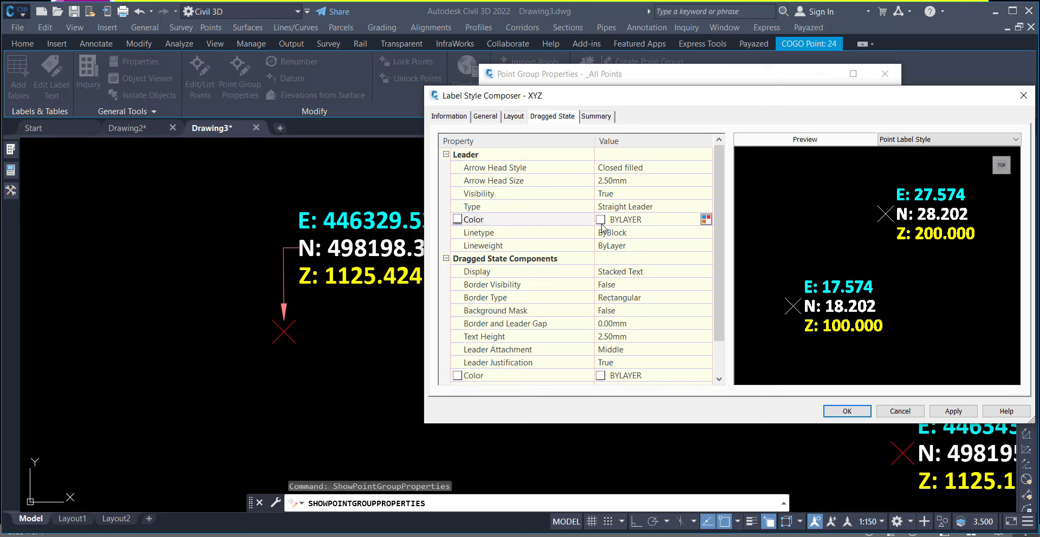
{"action": "left_click", "coordinate": [706, 219]}
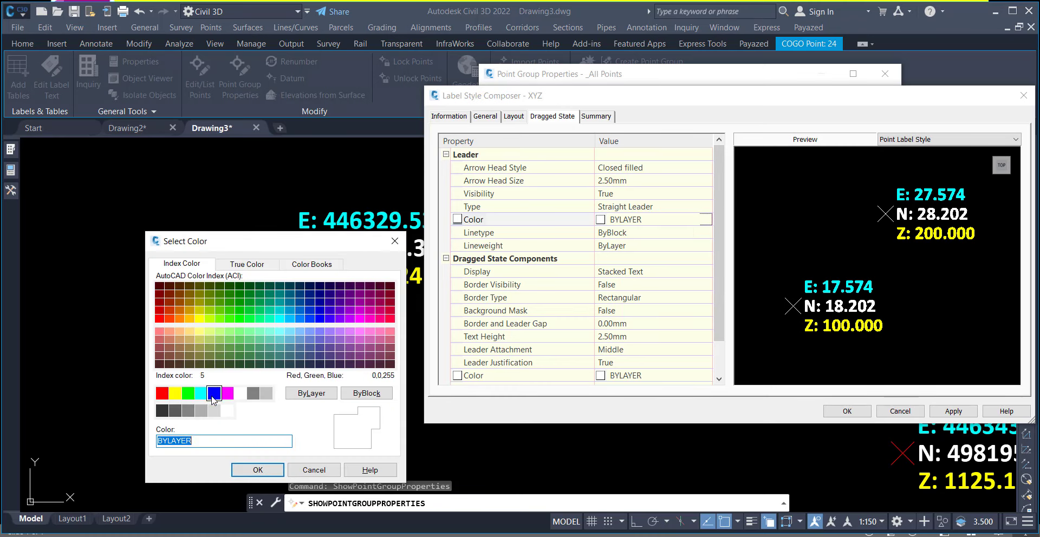
{"action": "left_click", "coordinate": [227, 393]}
{"action": "left_click", "coordinate": [257, 470]}
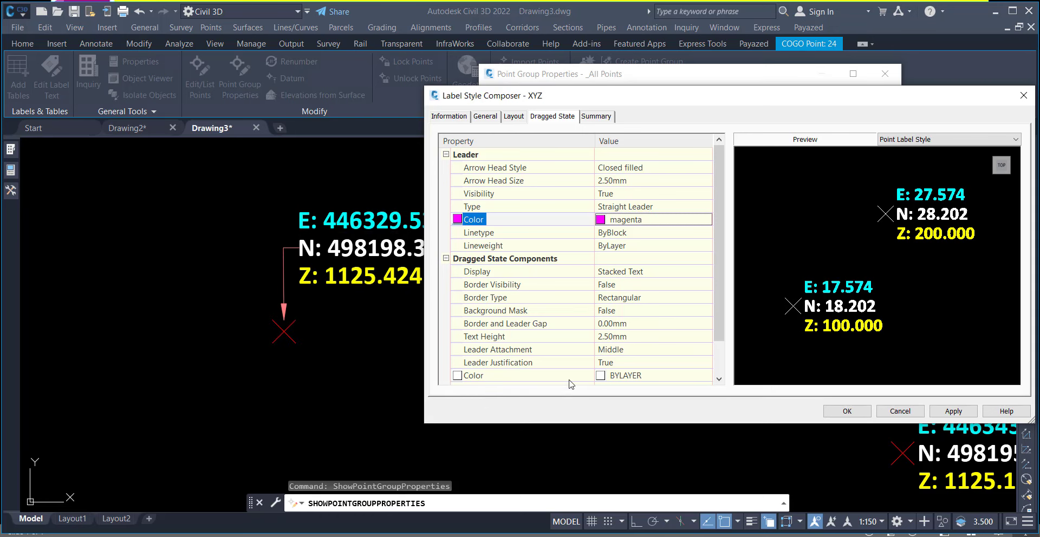
{"action": "left_click_drag", "start_coordinate": [717, 324], "coordinate": [719, 342]}
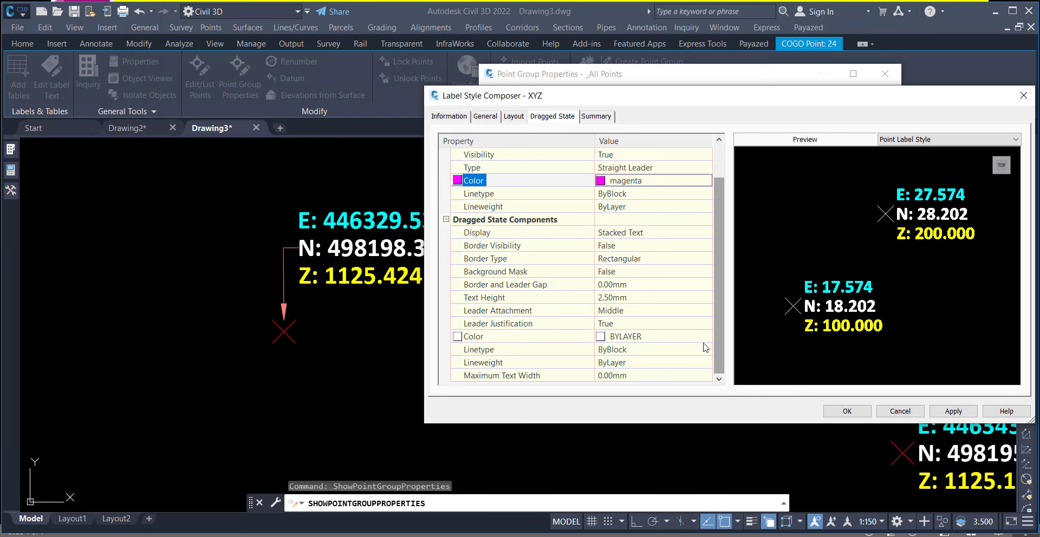
{"action": "left_click", "coordinate": [646, 338]}
{"action": "left_click", "coordinate": [705, 336]}
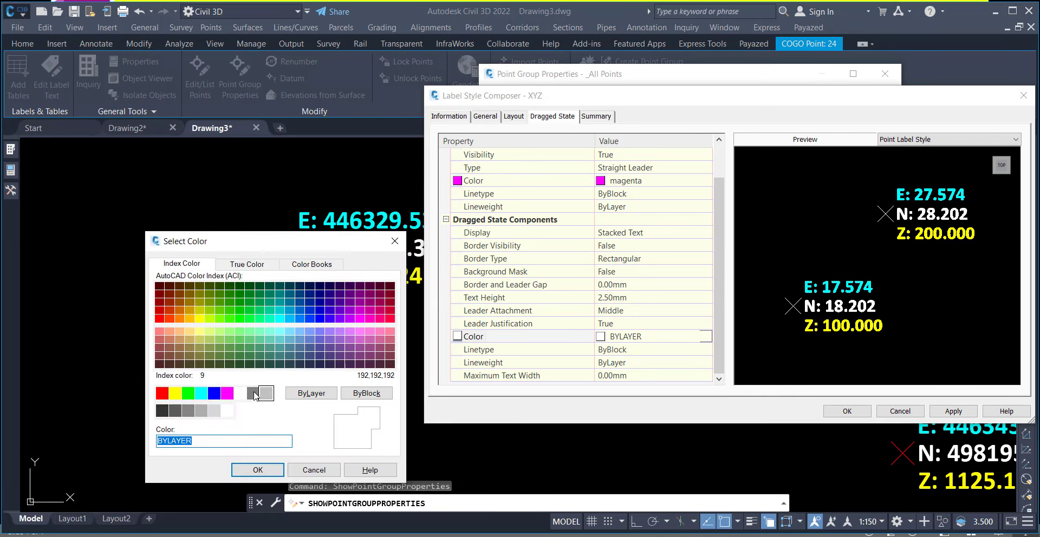
{"action": "left_click", "coordinate": [228, 393]}
{"action": "left_click", "coordinate": [258, 471]}
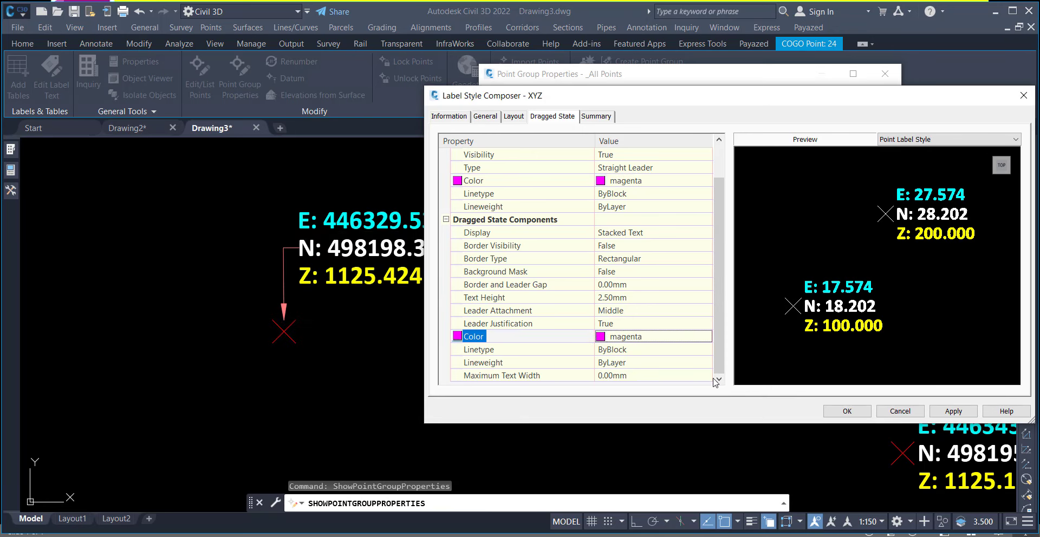
{"action": "left_click", "coordinate": [841, 410]}
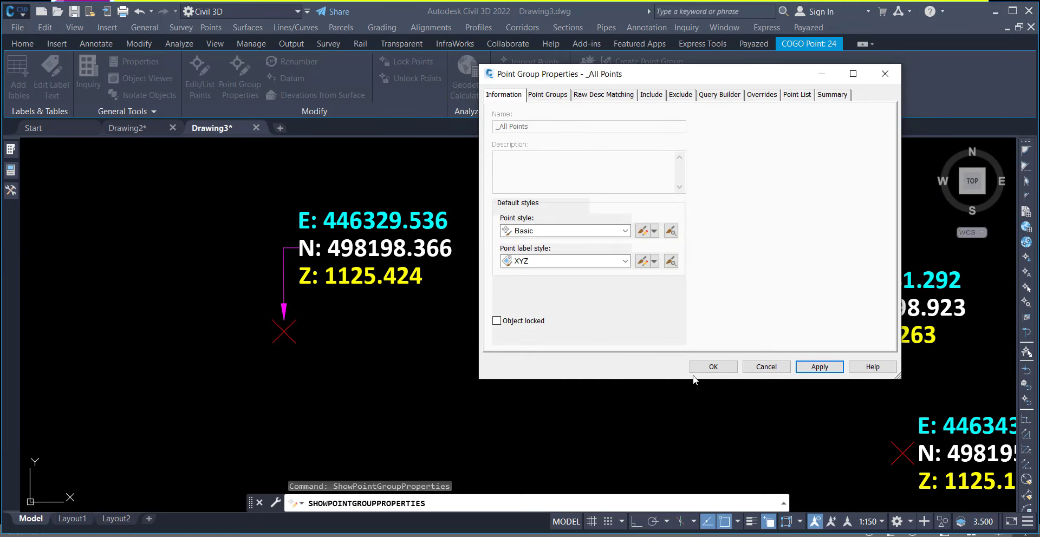
{"action": "left_click", "coordinate": [705, 368]}
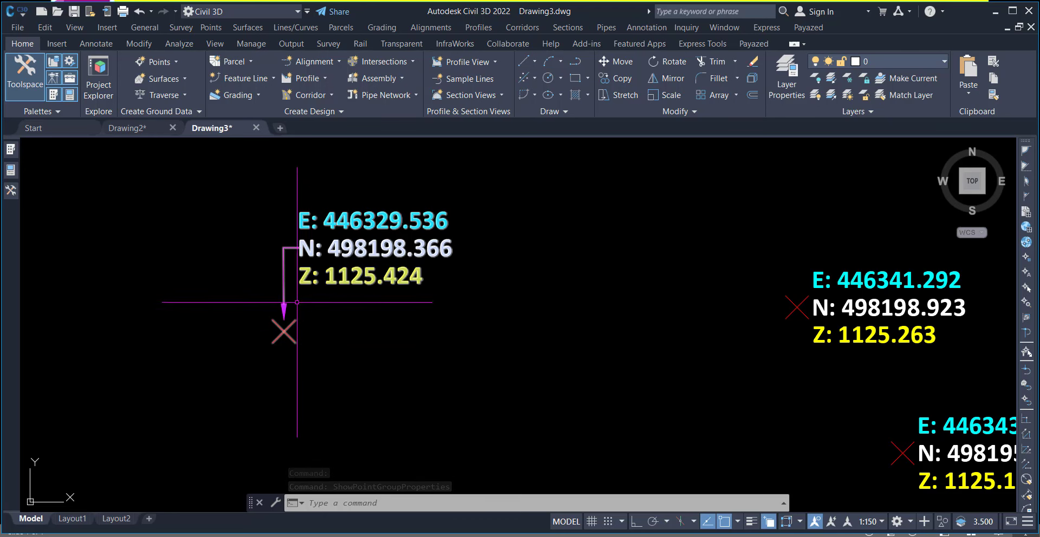
{"action": "left_click", "coordinate": [337, 244]}
{"action": "right_click", "coordinate": [353, 256]}
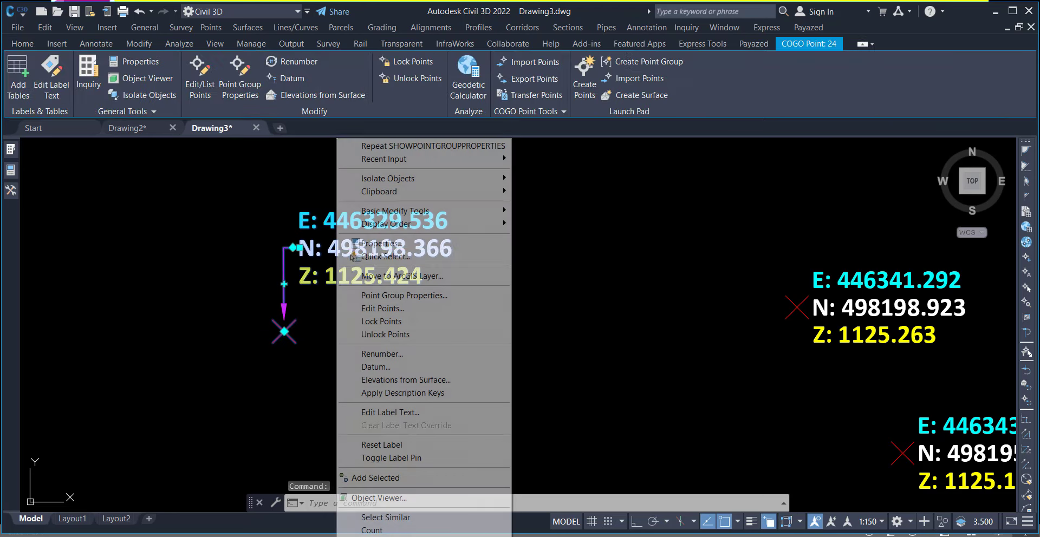
{"action": "left_click", "coordinate": [372, 295]}
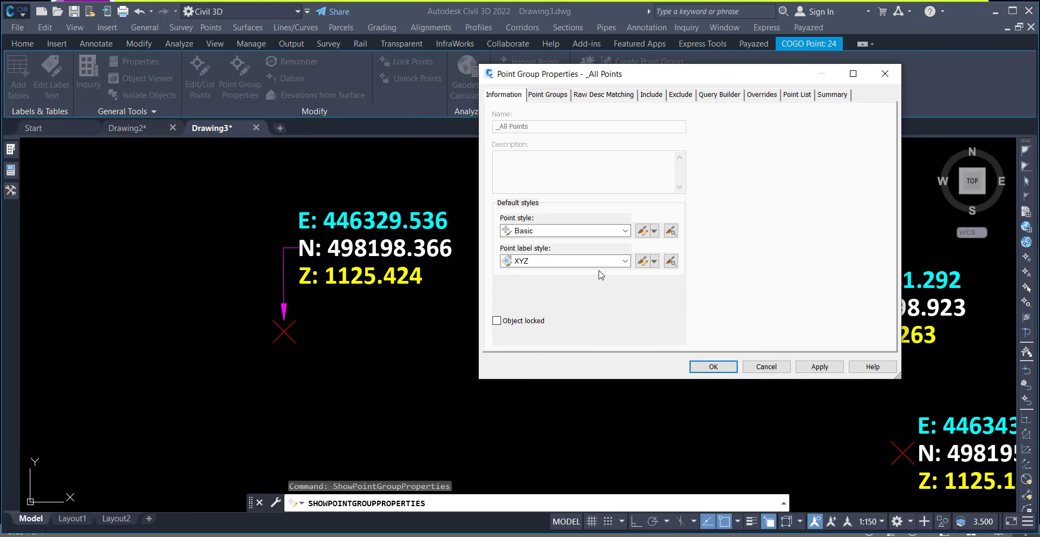
{"action": "left_click", "coordinate": [620, 233]}
Copy the Basic point style as CIRCLE, with a circle-and-dot marker
{"action": "left_click", "coordinate": [623, 233]}
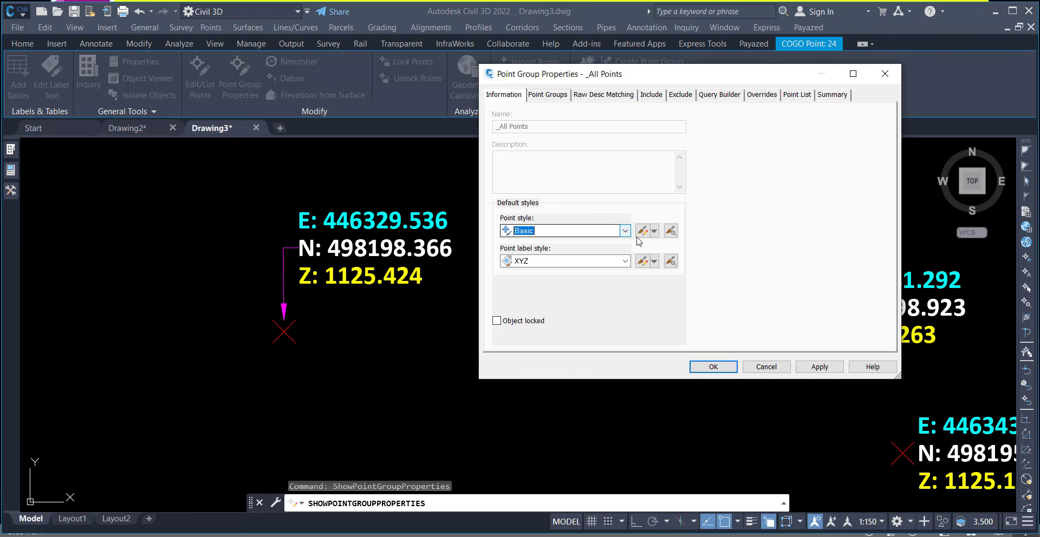
{"action": "left_click", "coordinate": [655, 233]}
{"action": "left_click", "coordinate": [664, 259]}
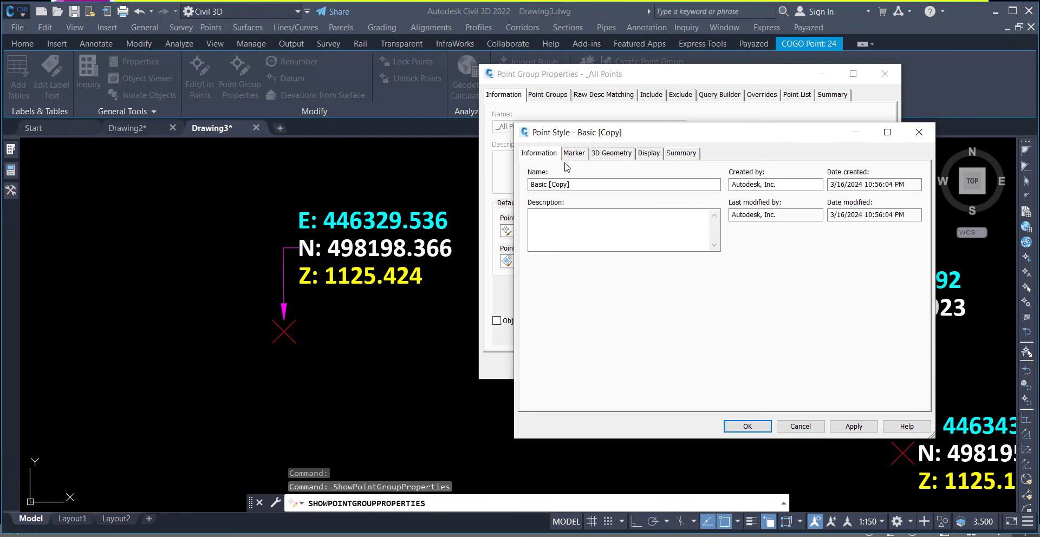
{"action": "key", "text": "Tab"}
{"action": "type", "text": "Cl"}
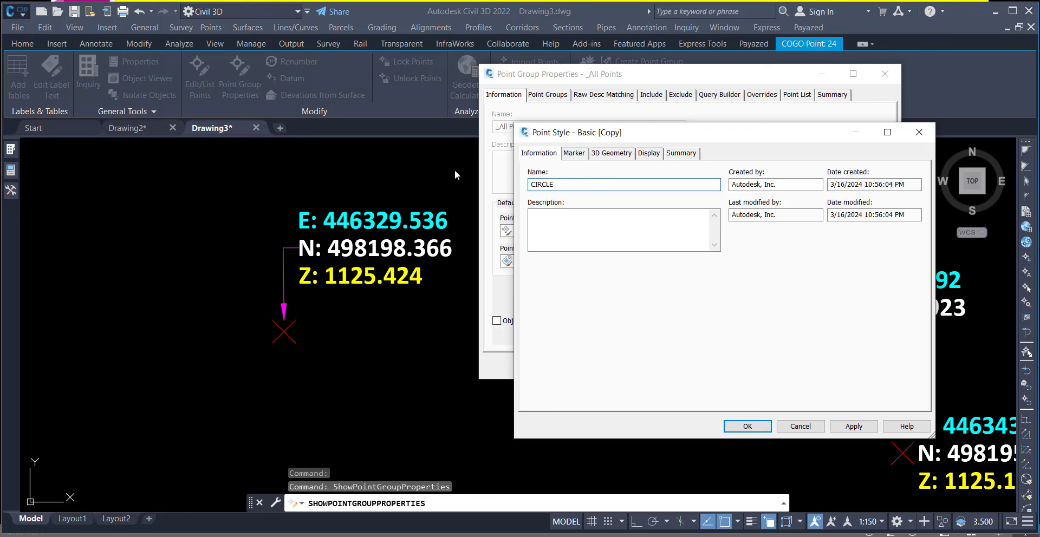
{"action": "left_click", "coordinate": [580, 156]}
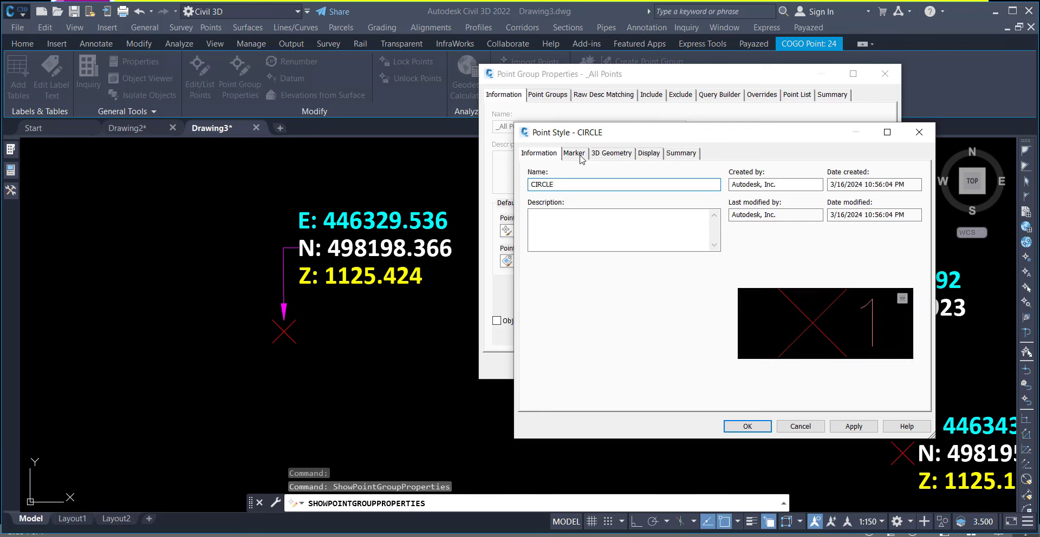
{"action": "left_click", "coordinate": [701, 229]}
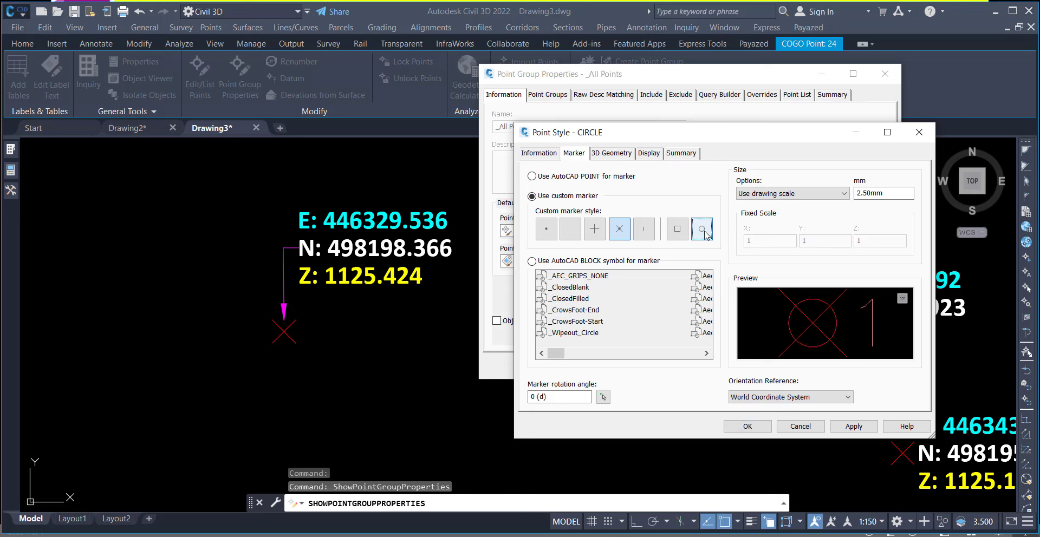
{"action": "left_click", "coordinate": [546, 229]}
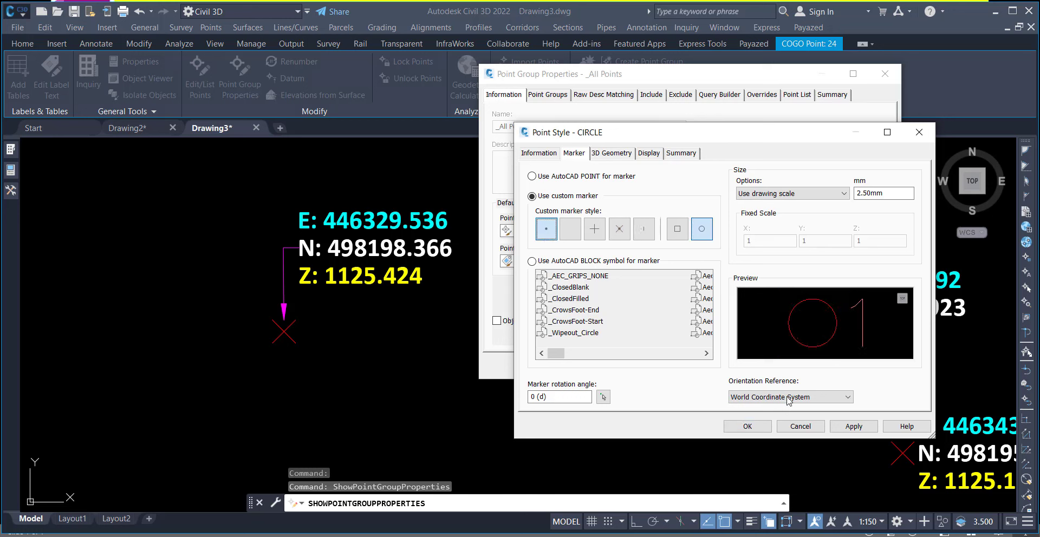
{"action": "left_click", "coordinate": [844, 427]}
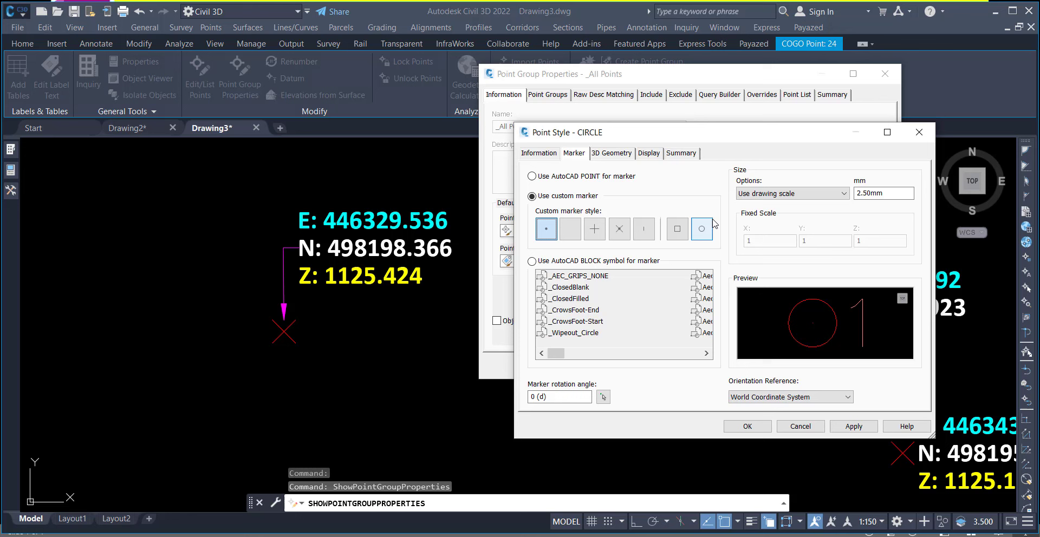
Set CIRCLE's Leader stops at marker to No, save it, and apply it to the points
{"action": "left_click", "coordinate": [642, 159]}
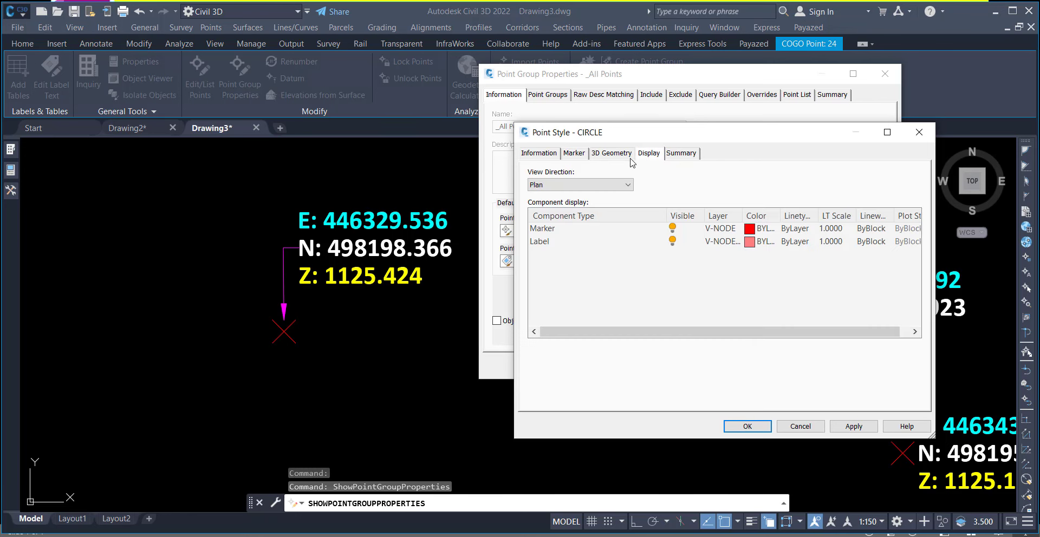
{"action": "left_click", "coordinate": [613, 161]}
{"action": "left_click", "coordinate": [677, 158]}
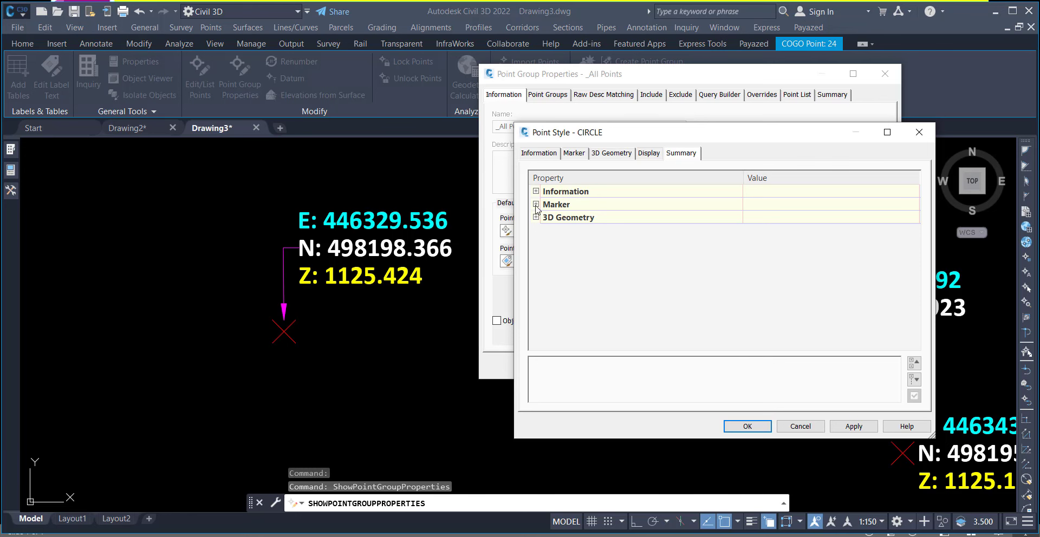
{"action": "left_click", "coordinate": [535, 205]}
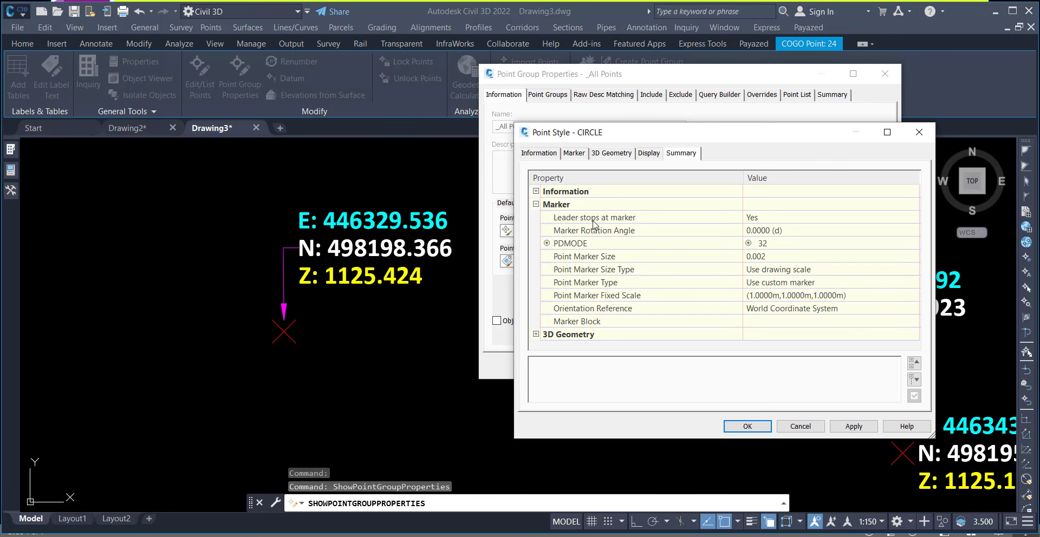
{"action": "left_click", "coordinate": [777, 219]}
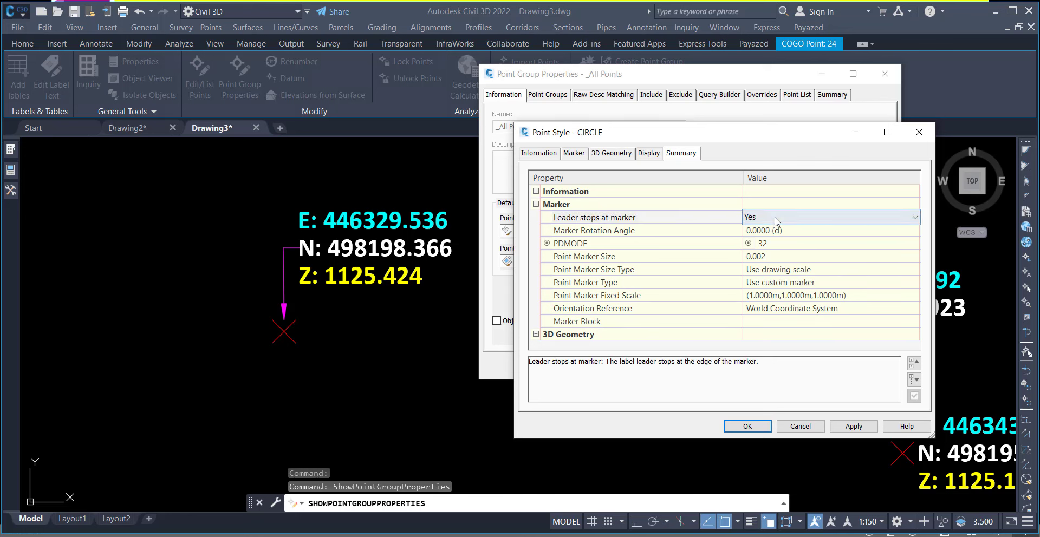
{"action": "left_click", "coordinate": [776, 218]}
{"action": "left_click", "coordinate": [773, 233]}
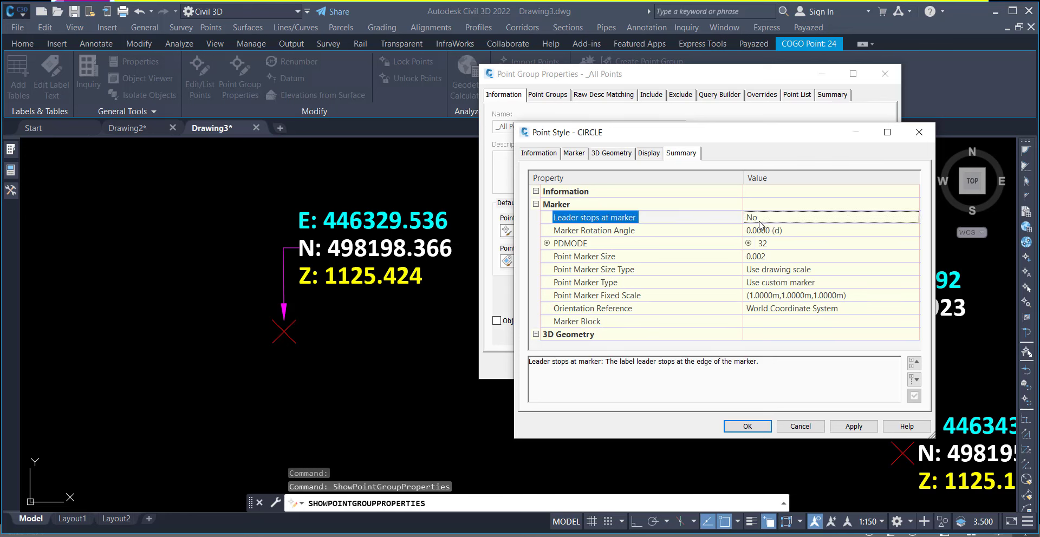
{"action": "left_click", "coordinate": [841, 427]}
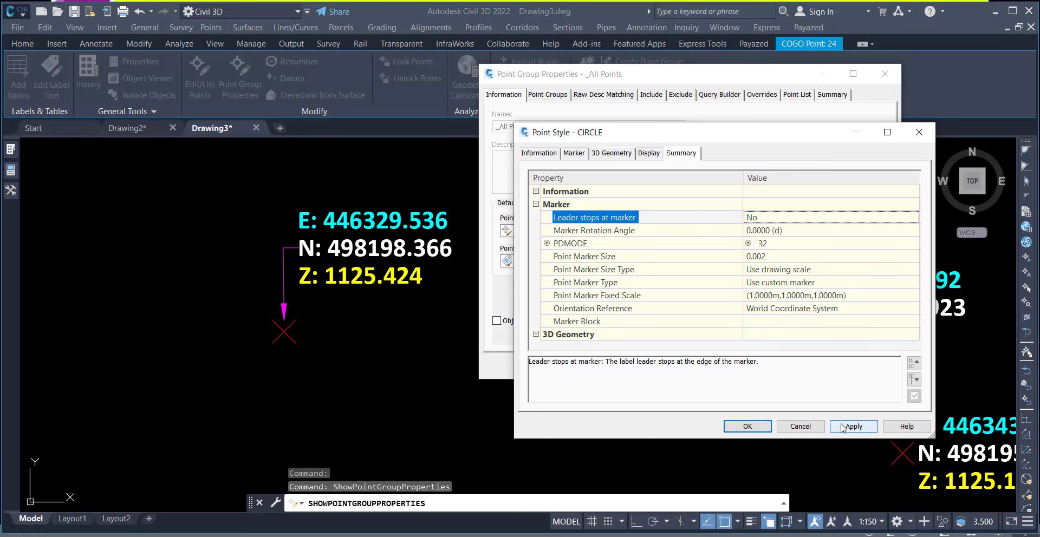
{"action": "left_click", "coordinate": [744, 427]}
{"action": "left_click", "coordinate": [819, 367]}
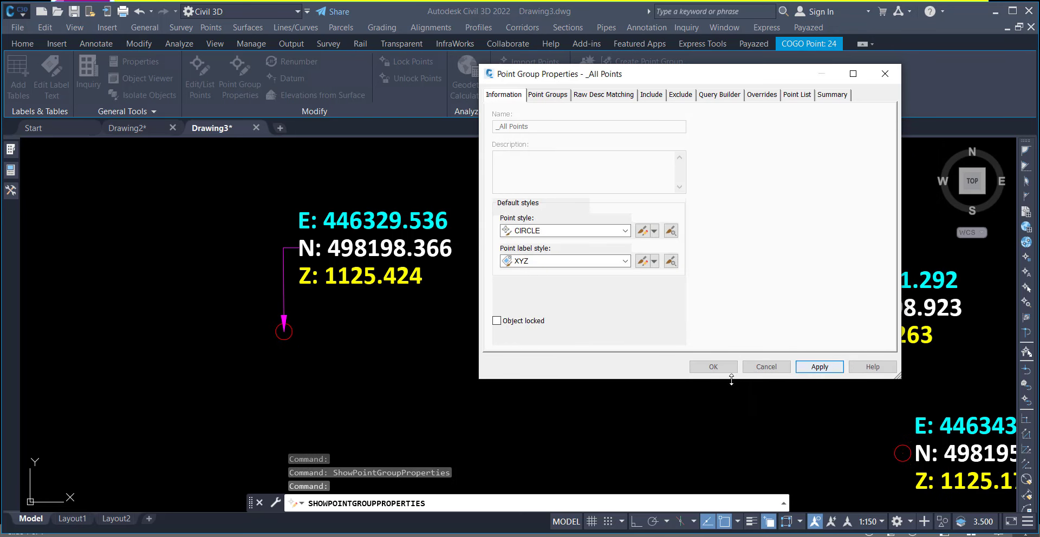
{"action": "left_click", "coordinate": [714, 367]}
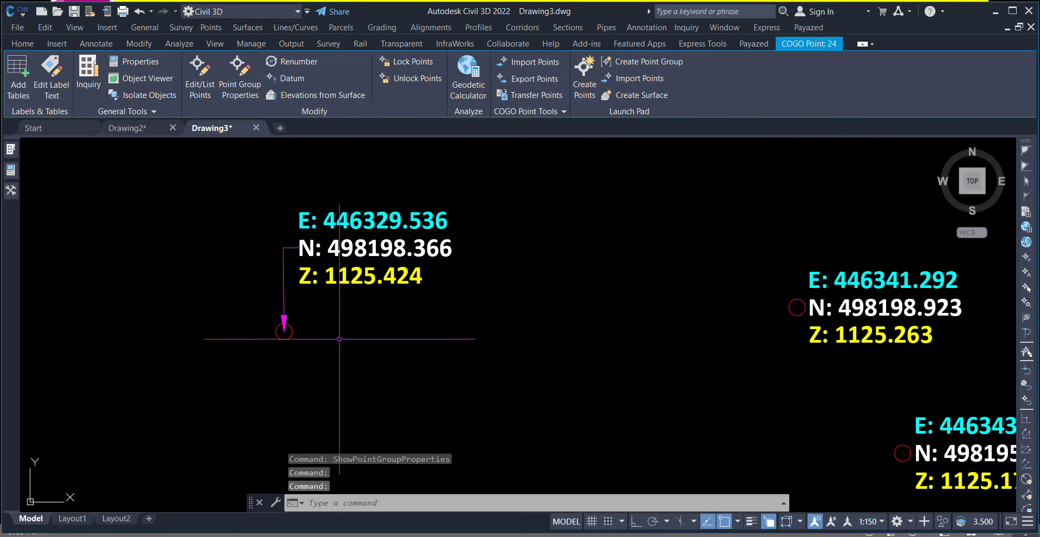
Drag the label of point E 446374.216 to the right of its circle marker, leaving a magenta leader
{"action": "key", "text": "Escape"}
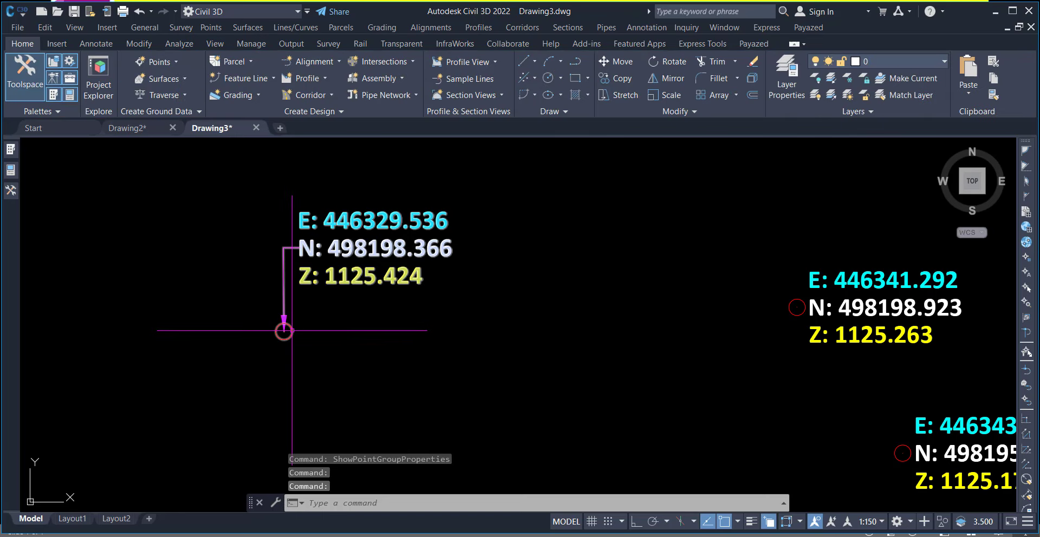
{"action": "scroll", "coordinate": [284, 322], "scroll_direction": "down", "scroll_amount": 3}
{"action": "scroll", "coordinate": [288, 296], "scroll_direction": "down", "scroll_amount": 6}
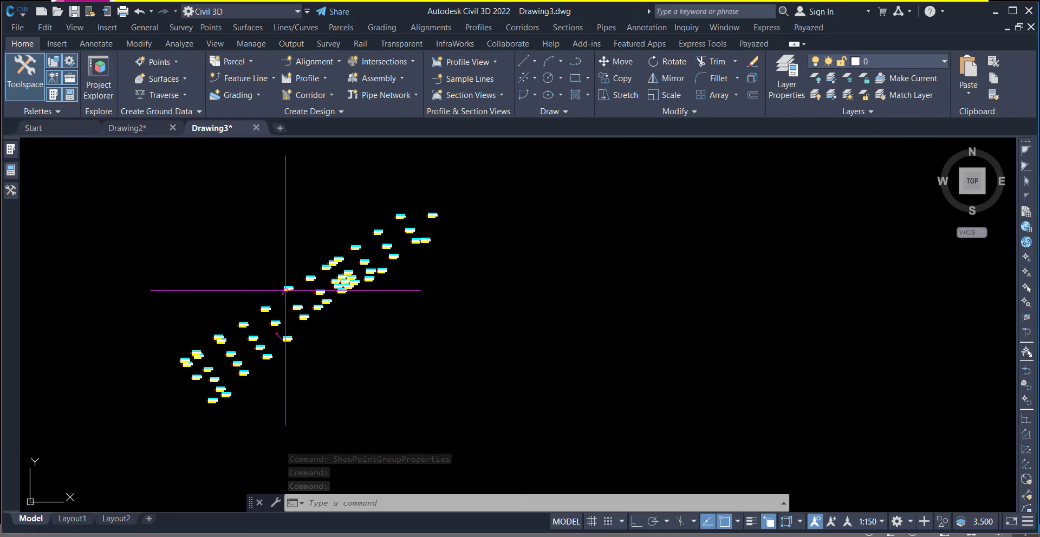
{"action": "scroll", "coordinate": [420, 232], "scroll_direction": "up", "scroll_amount": 4}
{"action": "scroll", "coordinate": [430, 263], "scroll_direction": "up", "scroll_amount": 5}
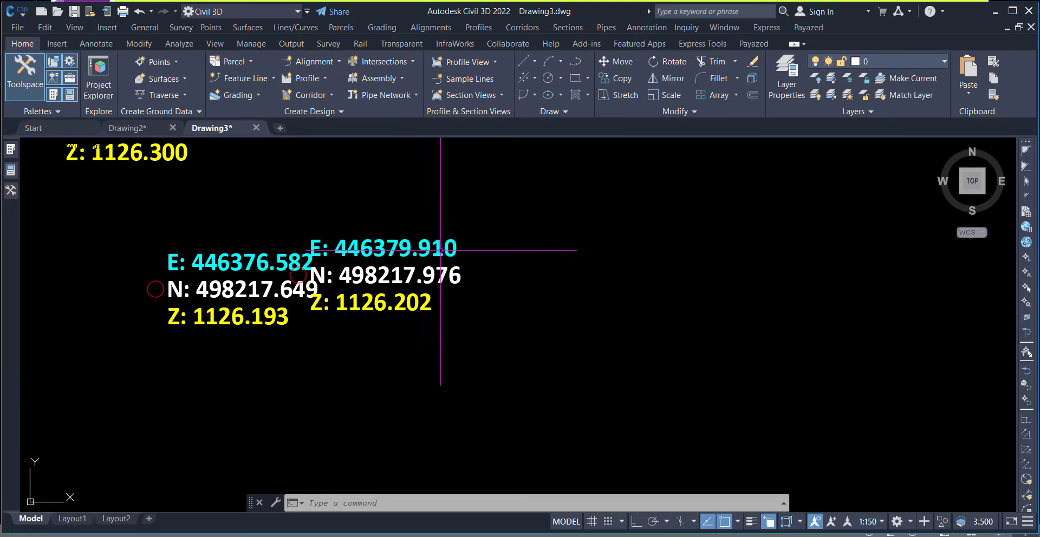
{"action": "scroll", "coordinate": [426, 282], "scroll_direction": "down", "scroll_amount": 3}
{"action": "scroll", "coordinate": [414, 301], "scroll_direction": "up", "scroll_amount": 1}
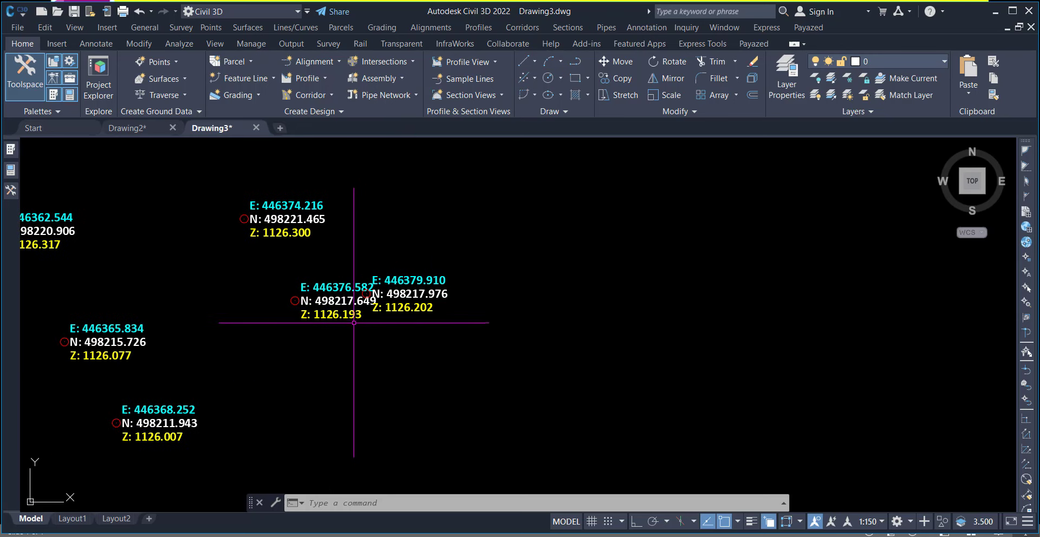
{"action": "left_click", "coordinate": [297, 217]}
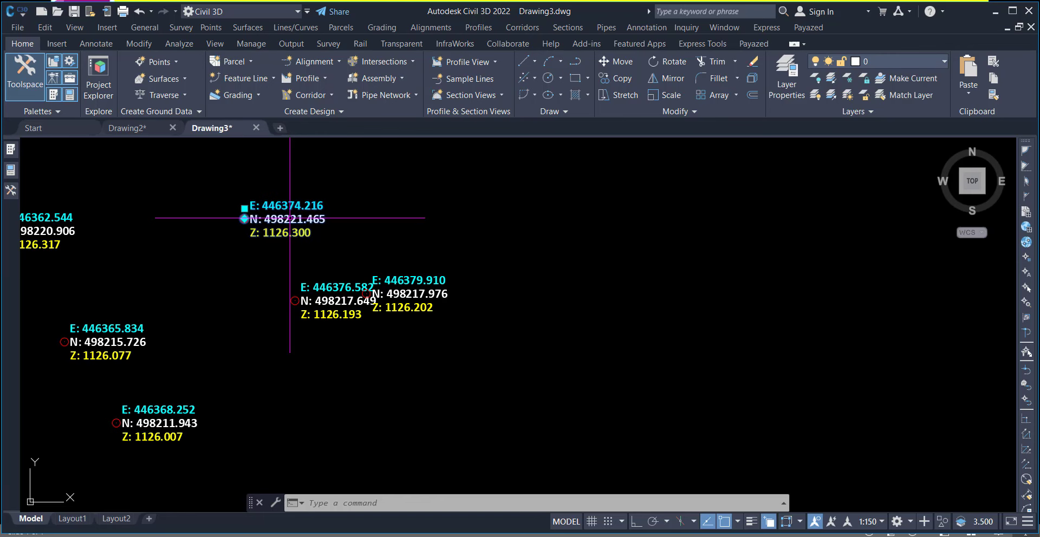
{"action": "left_click", "coordinate": [244, 219]}
{"action": "left_click", "coordinate": [345, 217]}
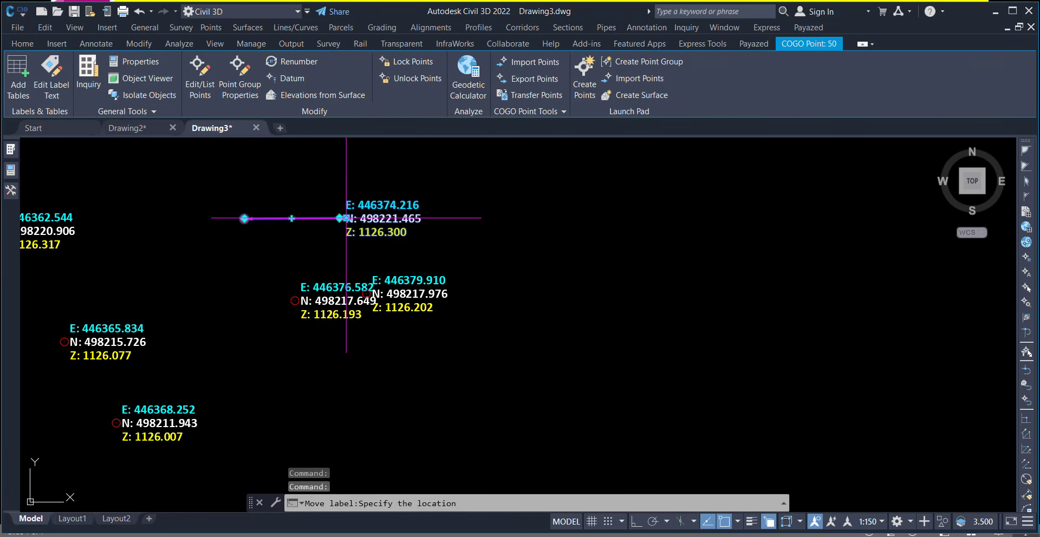
{"action": "key", "text": "Escape"}
{"action": "key", "text": "Escape"}
{"action": "scroll", "coordinate": [301, 226], "scroll_direction": "up", "scroll_amount": 3}
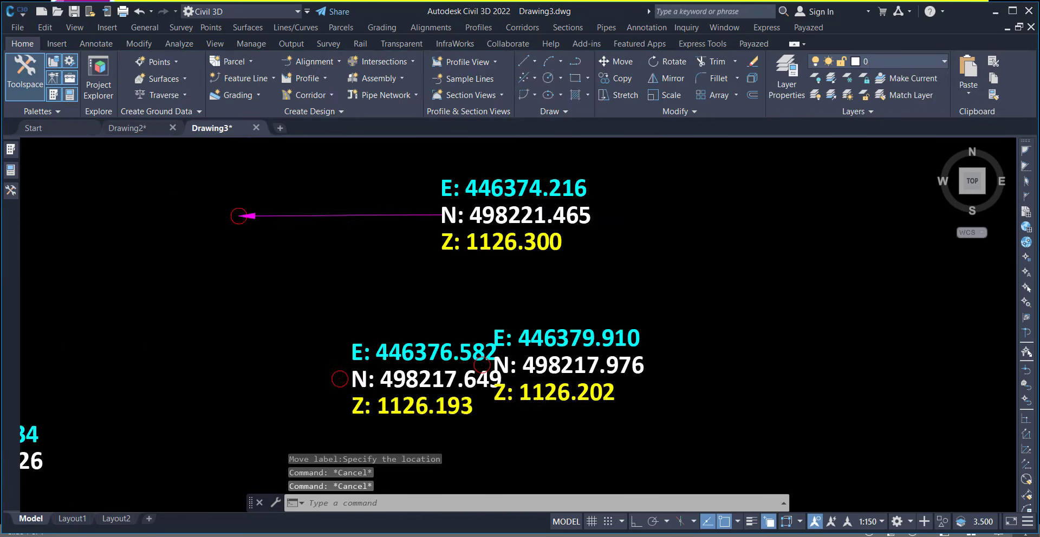
{"action": "scroll", "coordinate": [314, 248], "scroll_direction": "up", "scroll_amount": 5}
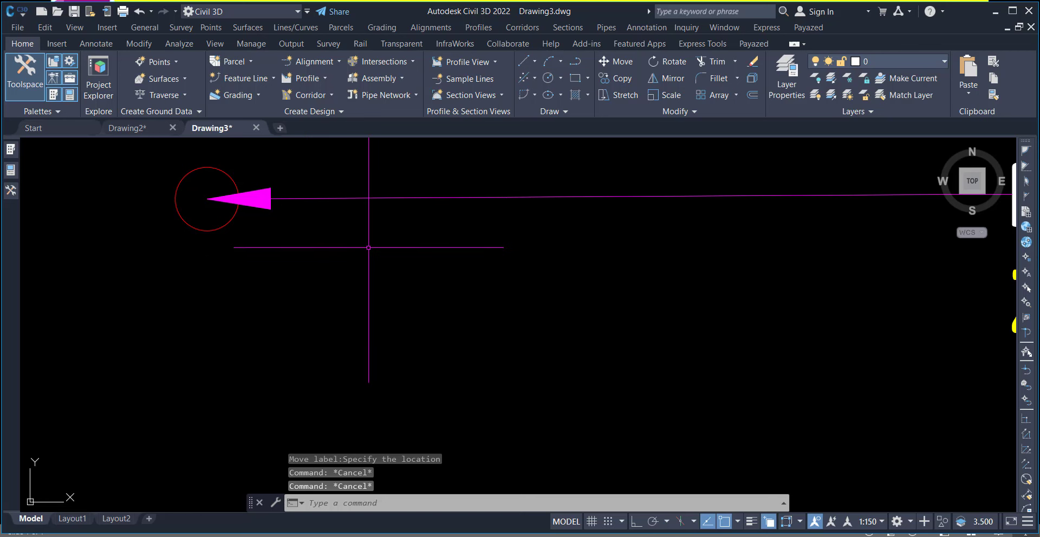
{"action": "scroll", "coordinate": [368, 245], "scroll_direction": "down", "scroll_amount": 5}
{"action": "scroll", "coordinate": [437, 178], "scroll_direction": "down", "scroll_amount": 5}
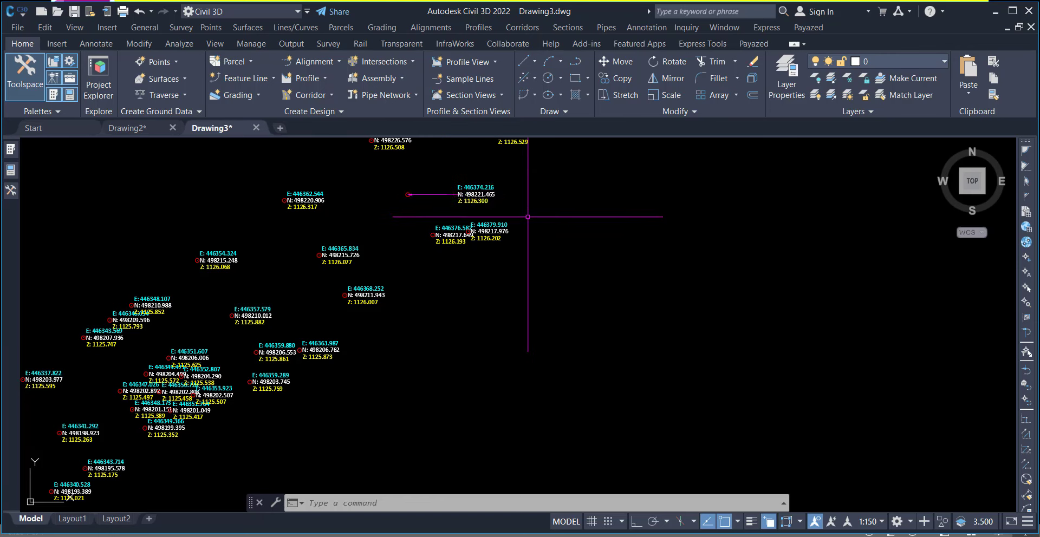
{"action": "scroll", "coordinate": [528, 219], "scroll_direction": "down", "scroll_amount": 3}
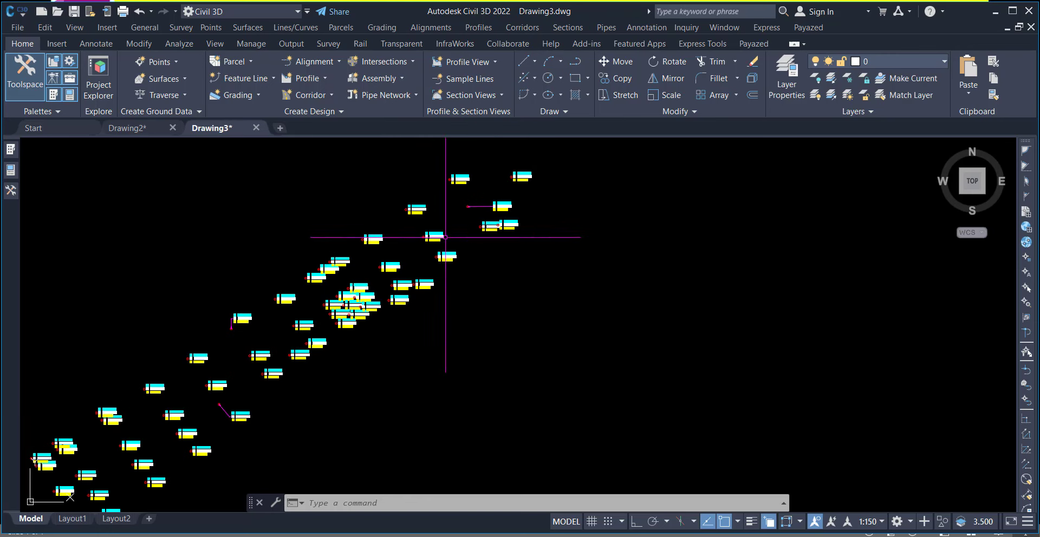
{"action": "scroll", "coordinate": [411, 211], "scroll_direction": "up", "scroll_amount": 3}
{"action": "scroll", "coordinate": [413, 224], "scroll_direction": "up", "scroll_amount": 3}
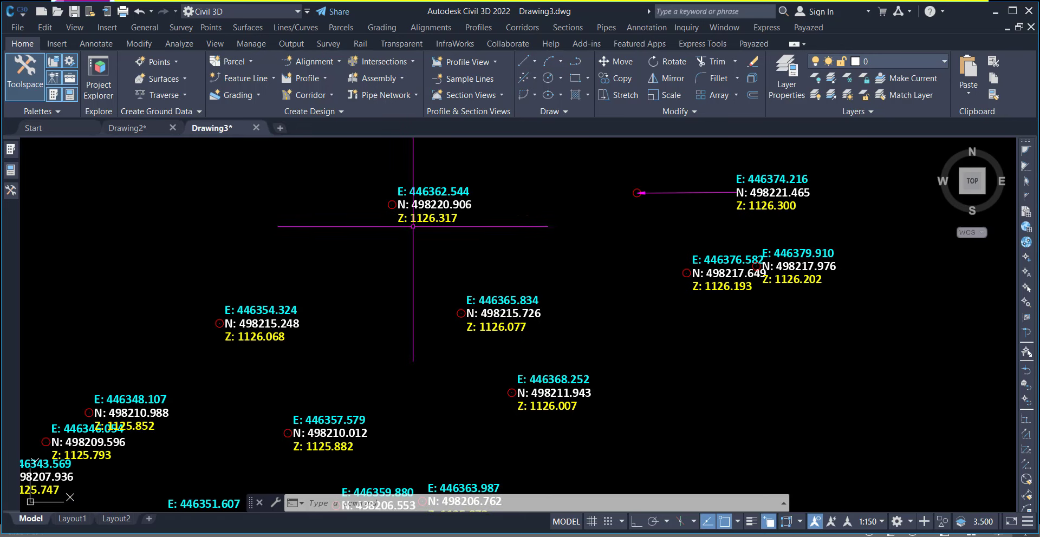
Configure Add Labels for a Note feature with General Note style and Basic marker, ready to place
{"action": "left_click", "coordinate": [96, 43]}
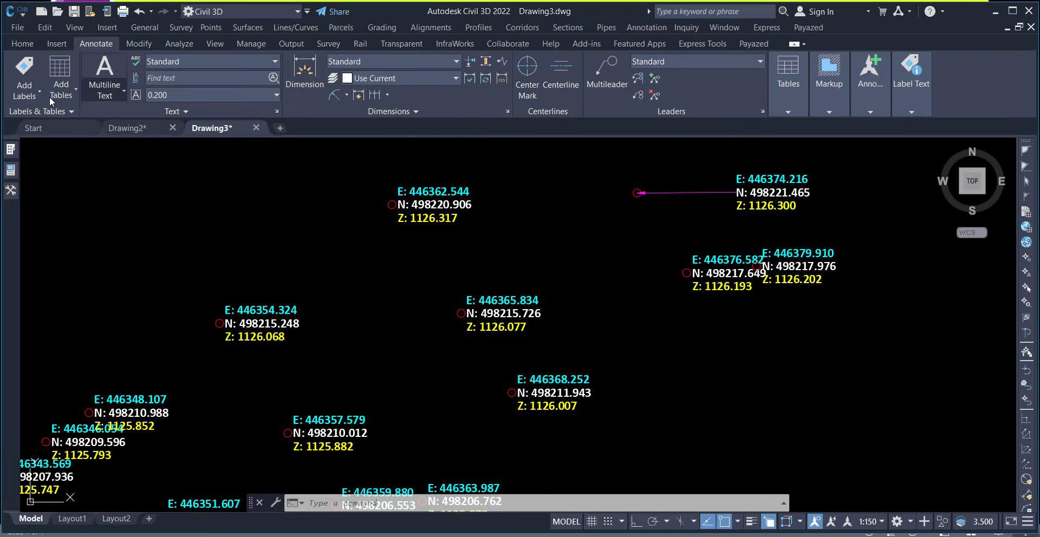
{"action": "left_click", "coordinate": [33, 97]}
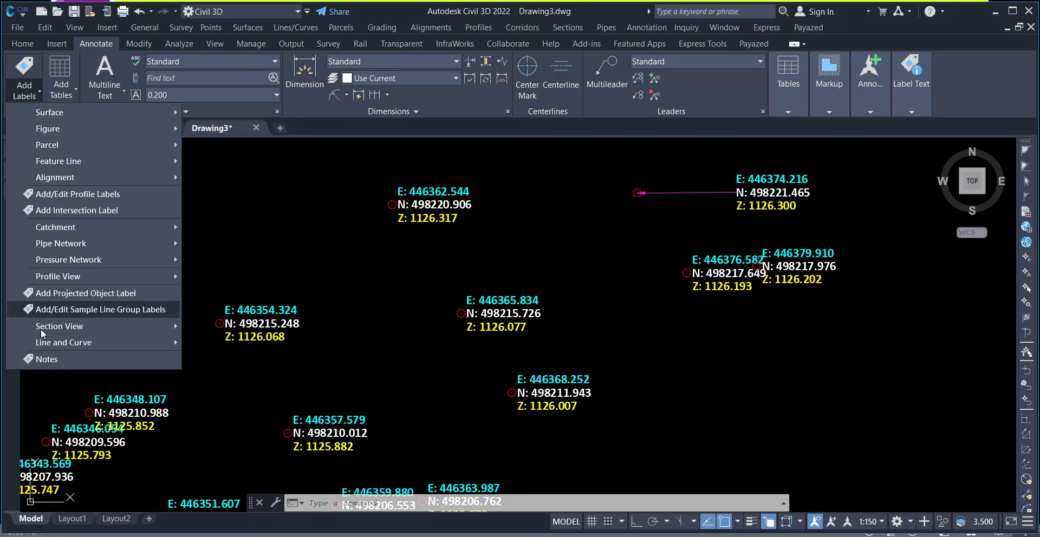
{"action": "left_click", "coordinate": [43, 359]}
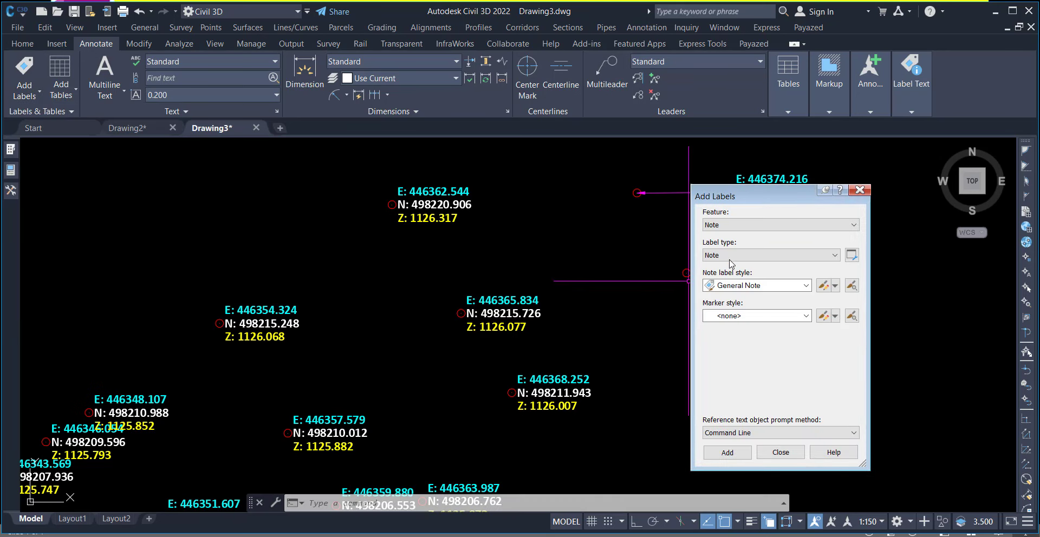
{"action": "left_click", "coordinate": [741, 230]}
{"action": "left_click", "coordinate": [740, 230]}
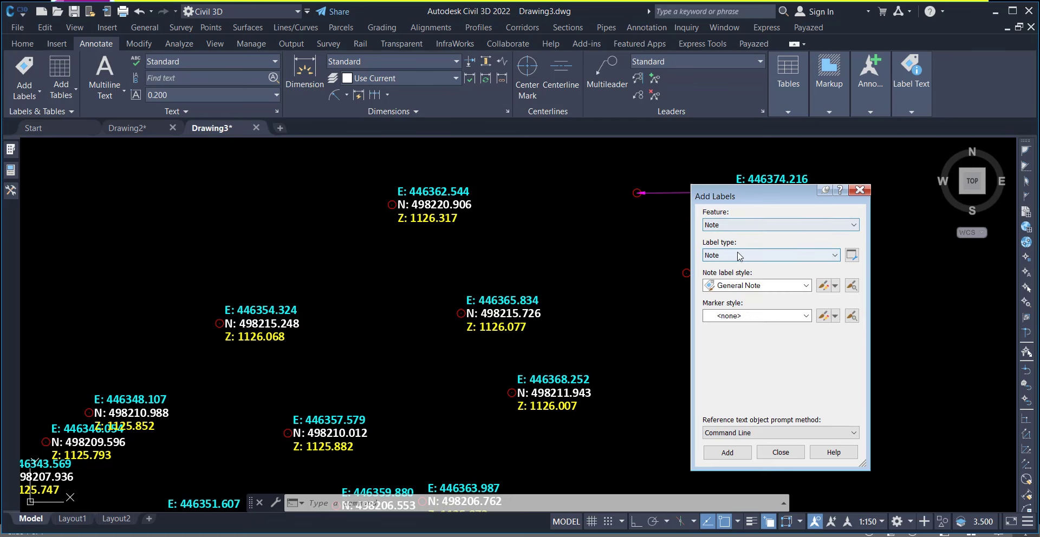
{"action": "left_click", "coordinate": [740, 287]}
{"action": "left_click", "coordinate": [740, 288]}
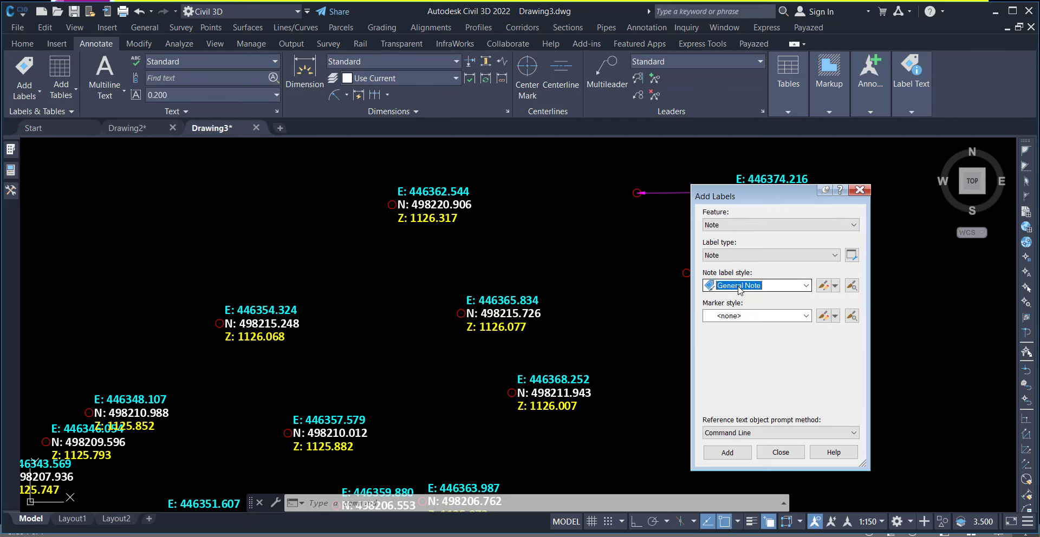
{"action": "left_click", "coordinate": [734, 315]}
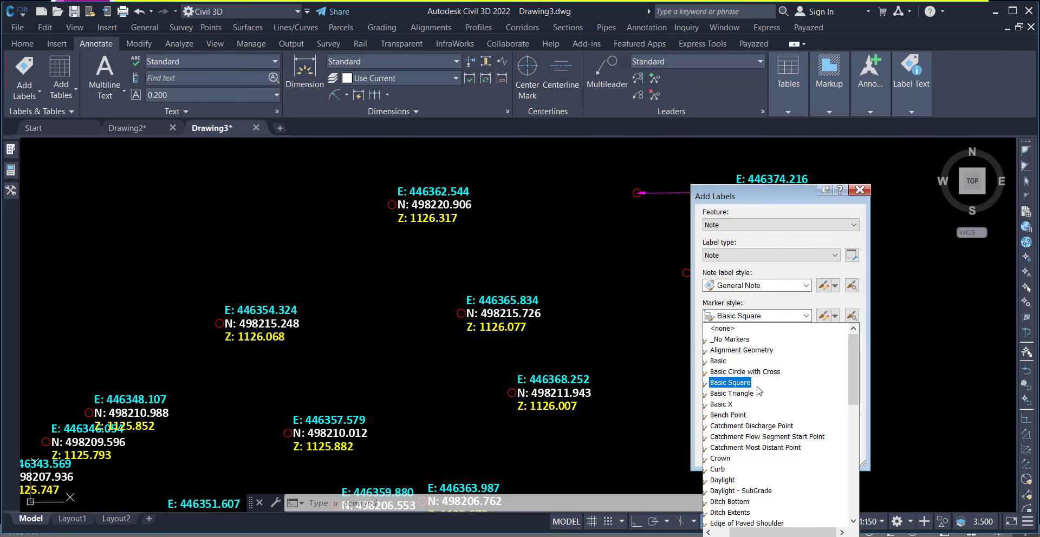
{"action": "scroll", "coordinate": [758, 401], "scroll_direction": "down", "scroll_amount": 4}
{"action": "scroll", "coordinate": [757, 449], "scroll_direction": "up", "scroll_amount": 4}
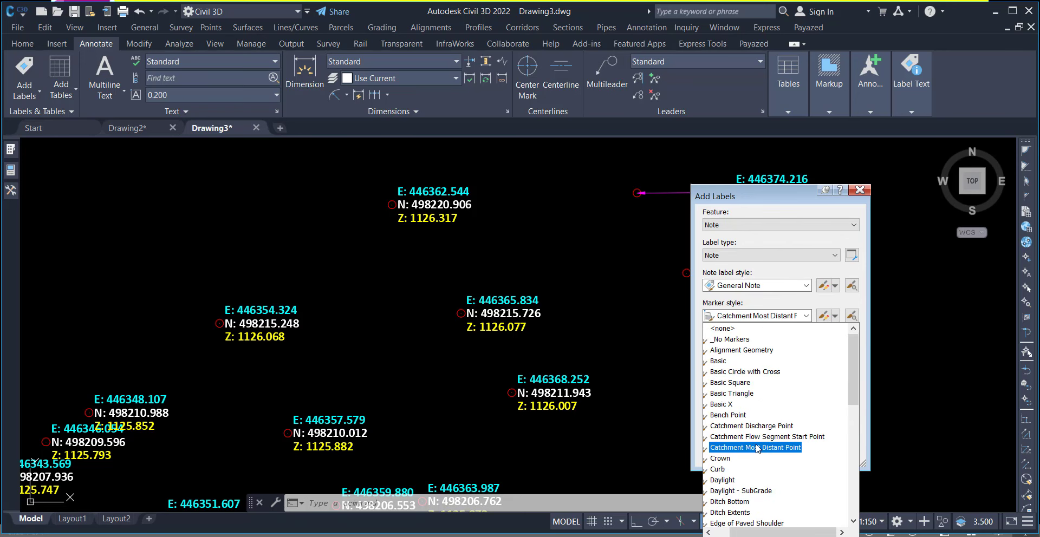
{"action": "left_click", "coordinate": [725, 361]}
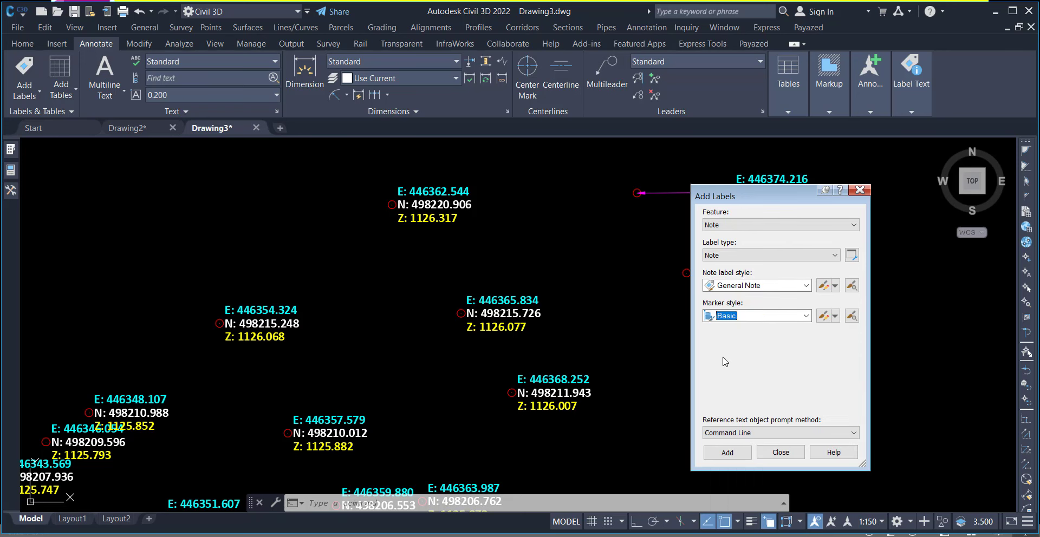
{"action": "left_click", "coordinate": [727, 453]}
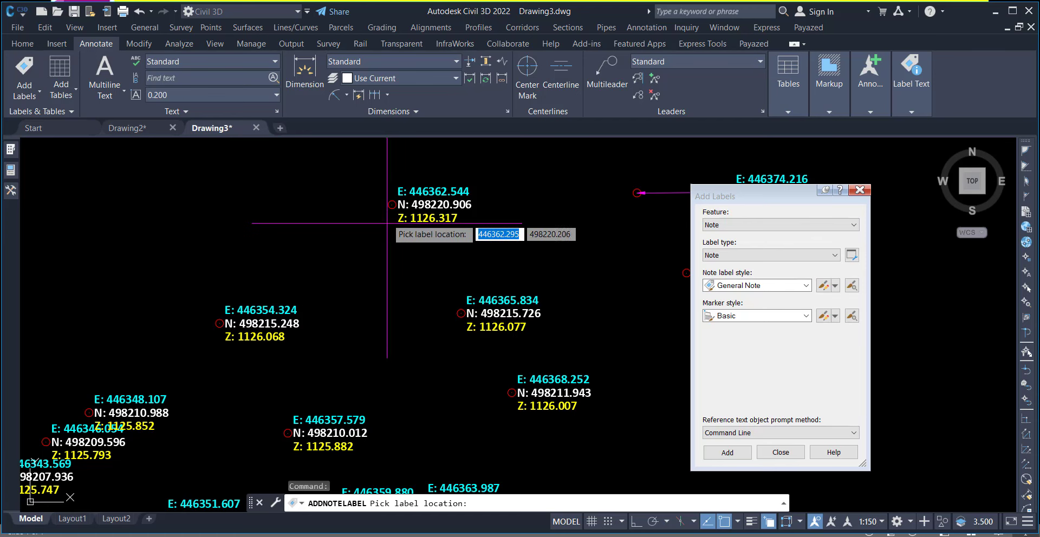
Place a Note label at point E 446362.544 and drag it up-left so its leader points back
{"action": "left_click", "coordinate": [391, 205]}
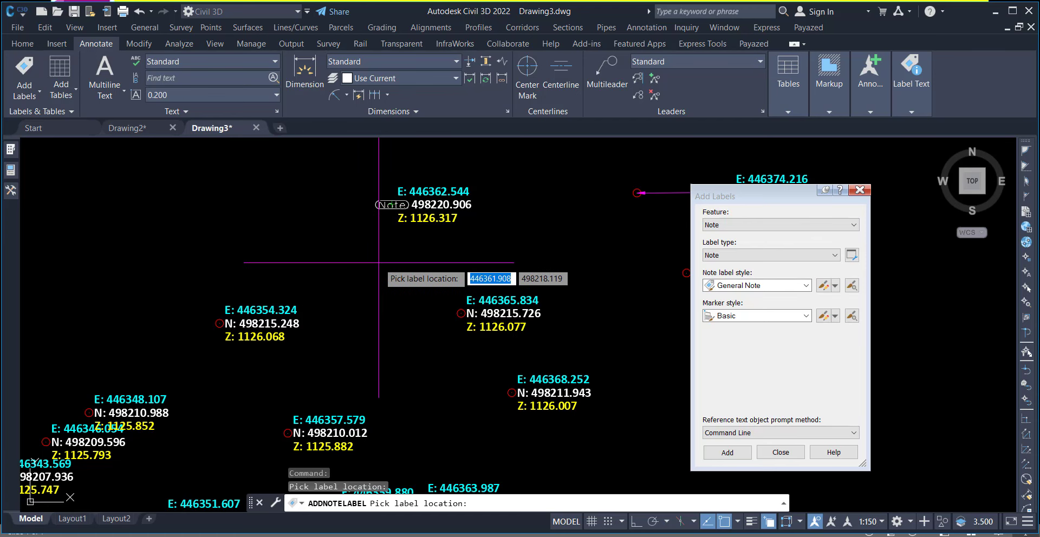
{"action": "key", "text": "Return"}
{"action": "scroll", "coordinate": [400, 188], "scroll_direction": "up", "scroll_amount": 5}
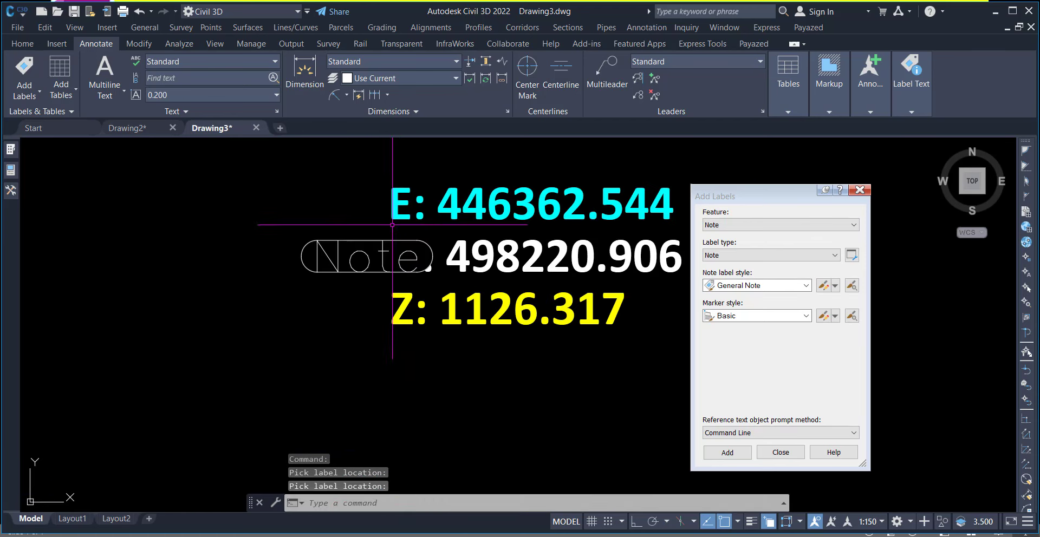
{"action": "left_click", "coordinate": [359, 242]}
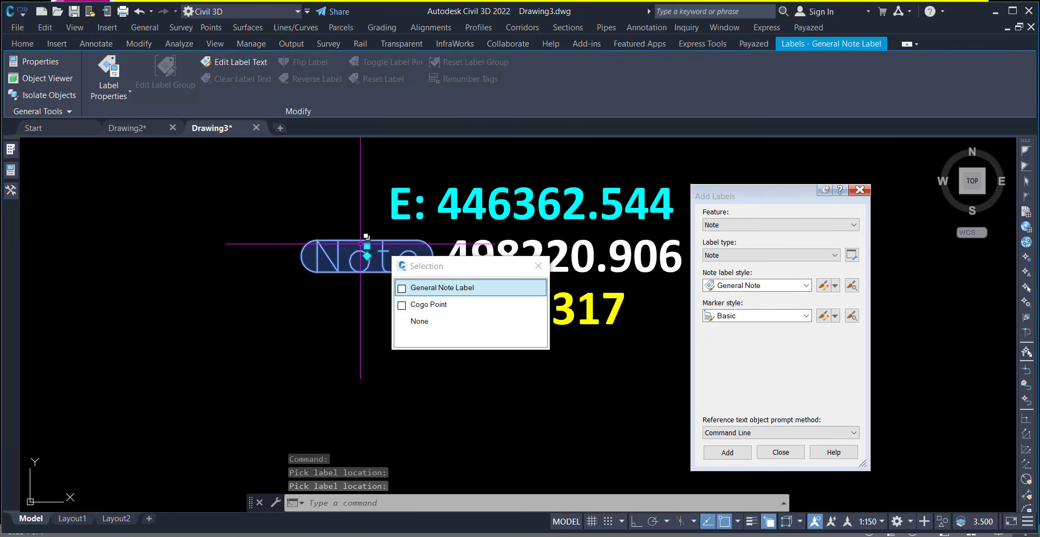
{"action": "left_click", "coordinate": [367, 247]}
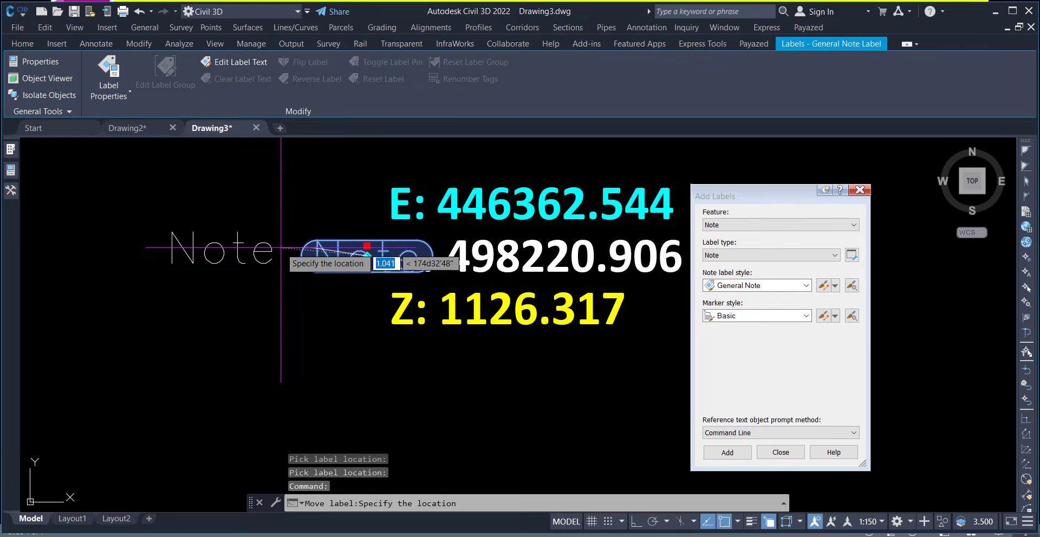
{"action": "scroll", "coordinate": [281, 249], "scroll_direction": "down", "scroll_amount": 3}
{"action": "left_click", "coordinate": [270, 205]}
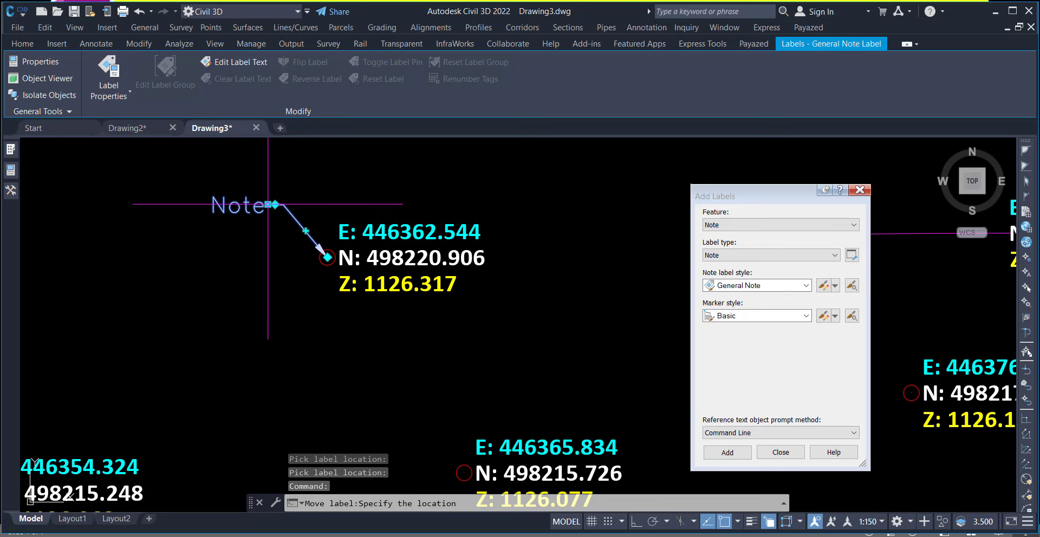
{"action": "scroll", "coordinate": [326, 264], "scroll_direction": "up", "scroll_amount": 3}
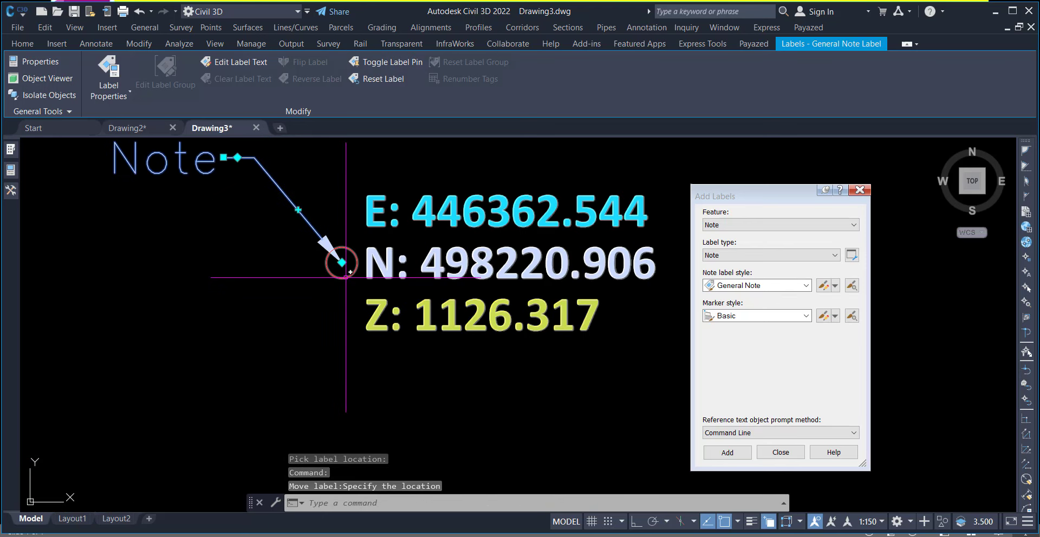
{"action": "middle_click_drag", "start_coordinate": [326, 265], "coordinate": [363, 292]}
{"action": "scroll", "coordinate": [413, 253], "scroll_direction": "down", "scroll_amount": 3}
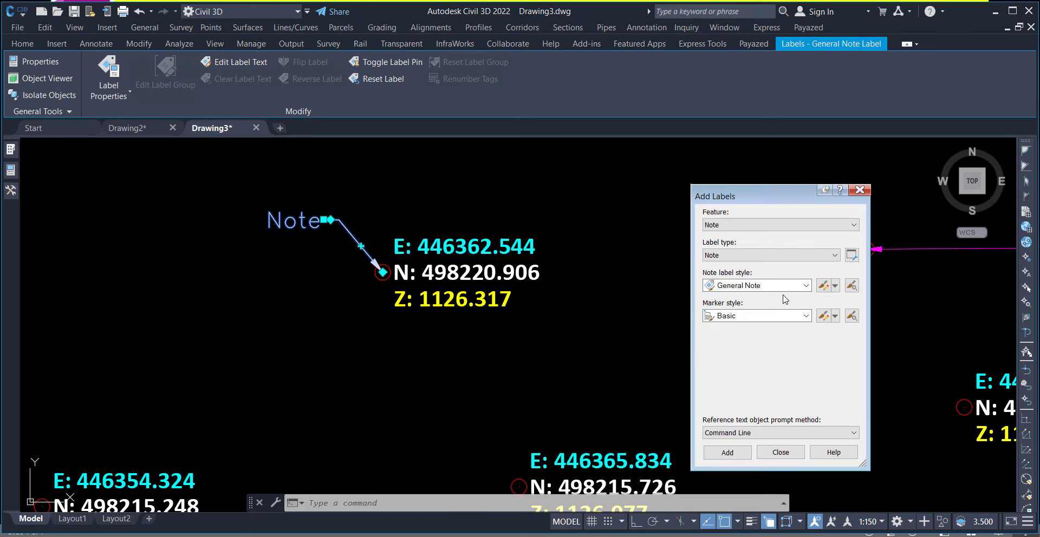
Copy the General Note style as XYZ and open its Text component's contents editor
{"action": "left_click", "coordinate": [835, 285]}
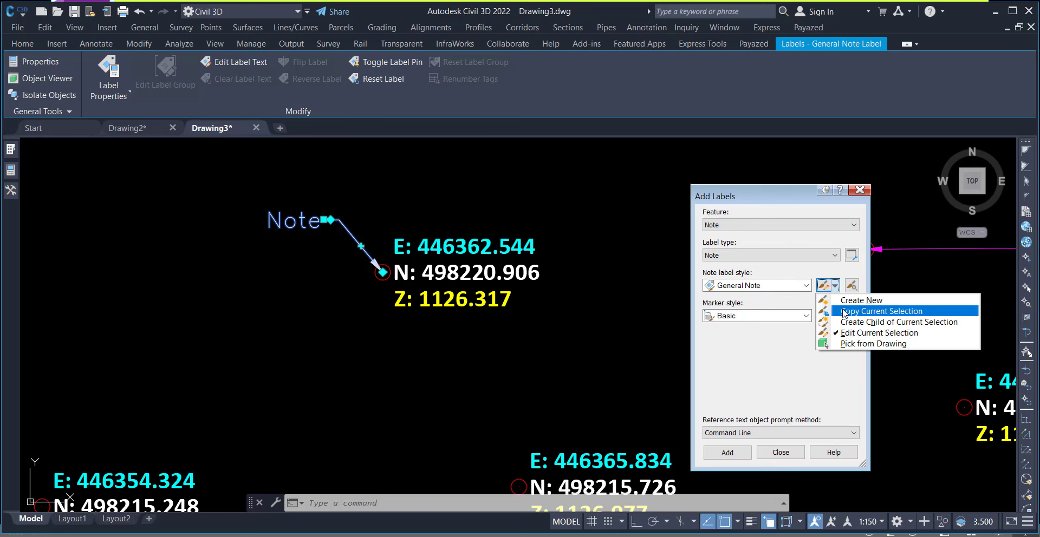
{"action": "left_click", "coordinate": [844, 312]}
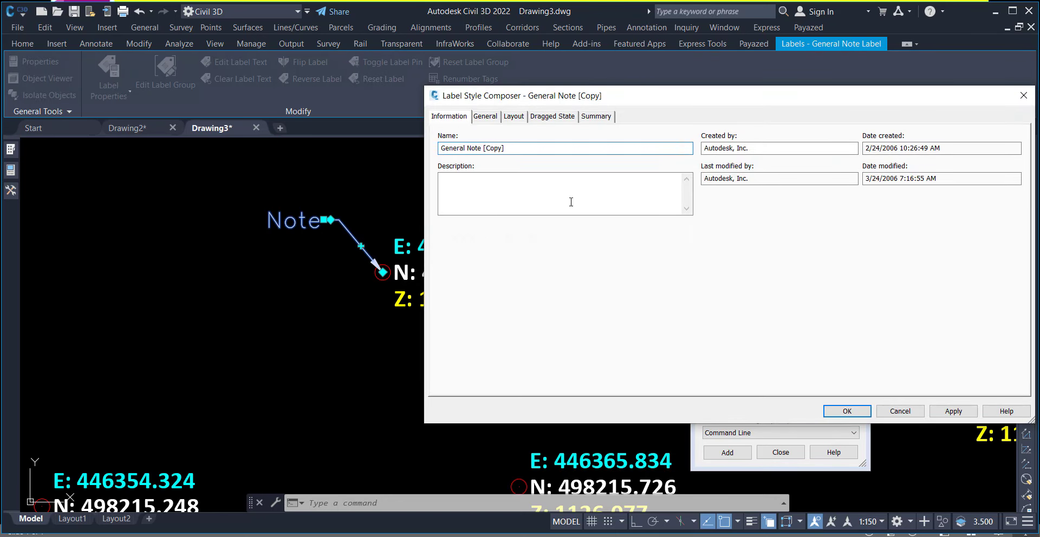
{"action": "left_click_drag", "start_coordinate": [440, 148], "coordinate": [507, 148]}
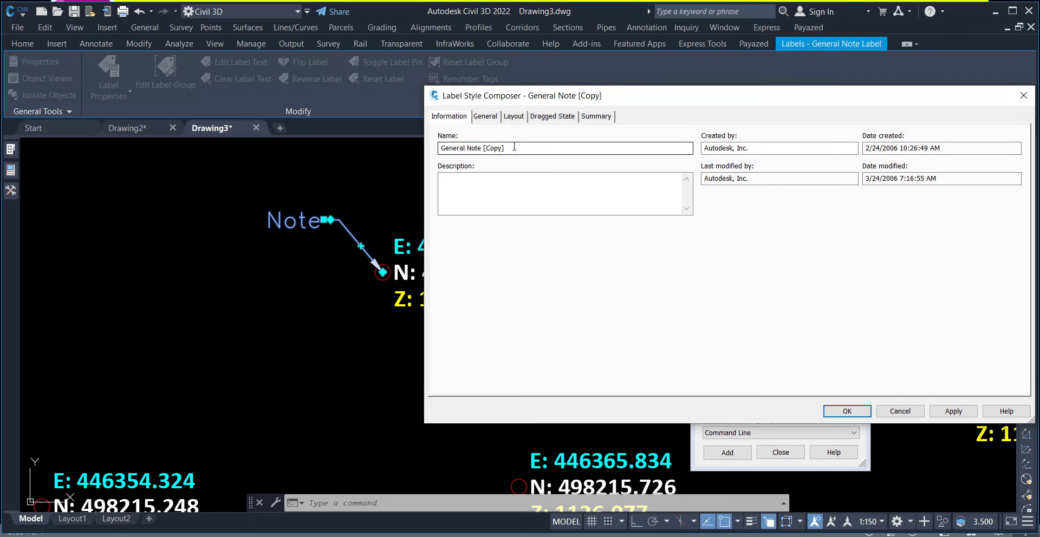
{"action": "type", "text": "XYZ"}
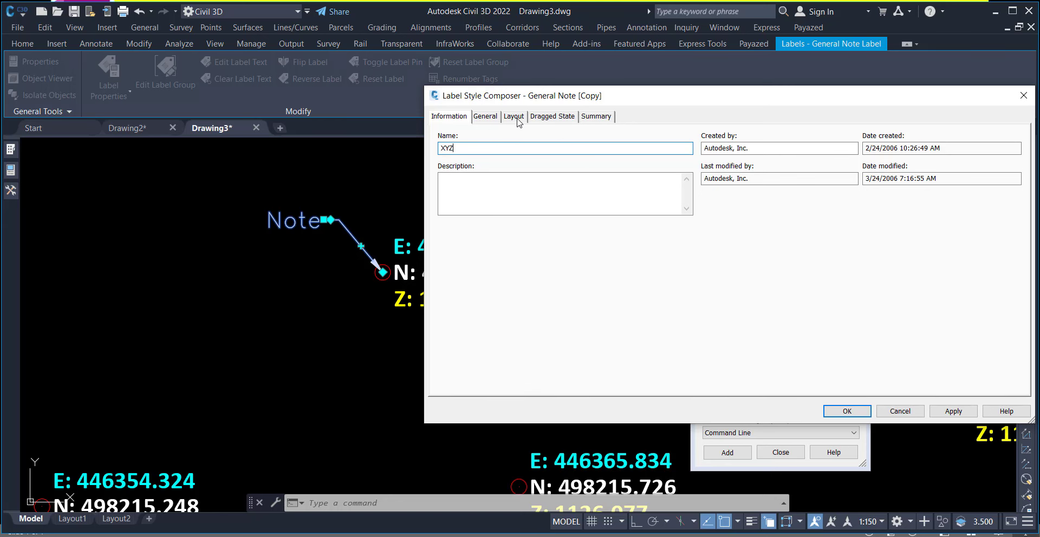
{"action": "left_click", "coordinate": [514, 117]}
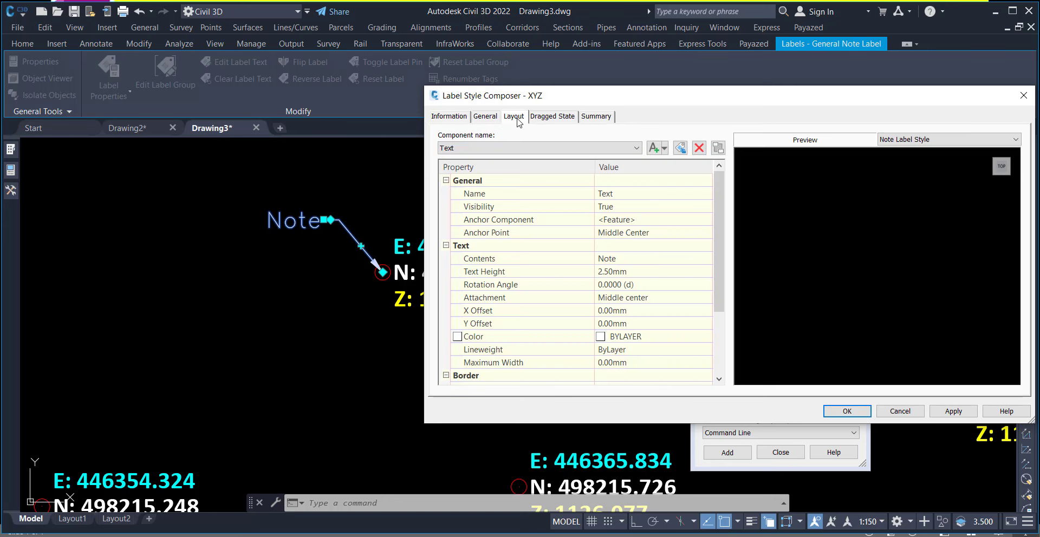
{"action": "left_click", "coordinate": [627, 197]}
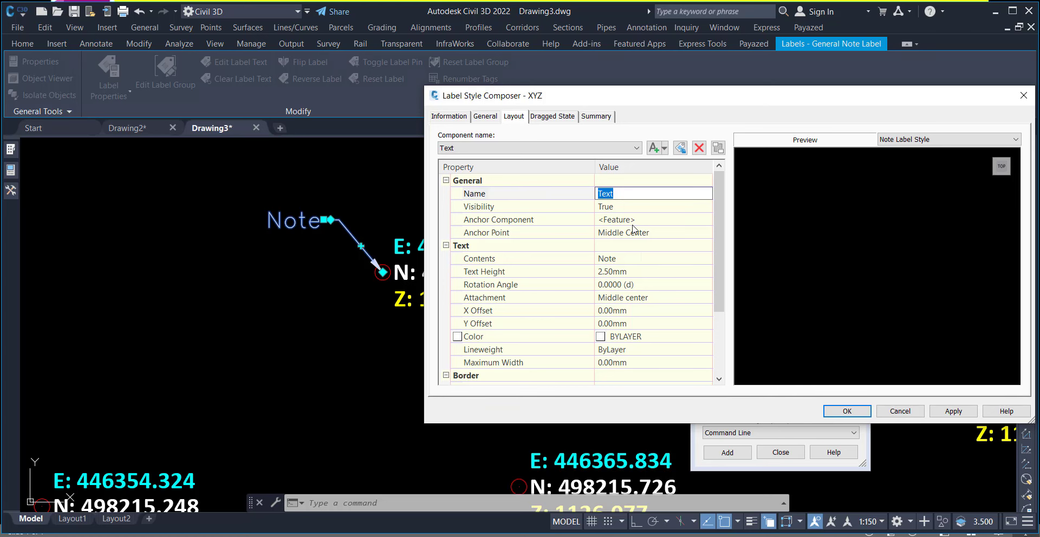
{"action": "left_click", "coordinate": [625, 261]}
Replace the placeholder Note with 'E:' followed by the Easting value at 0.001 precision
{"action": "left_click", "coordinate": [707, 259]}
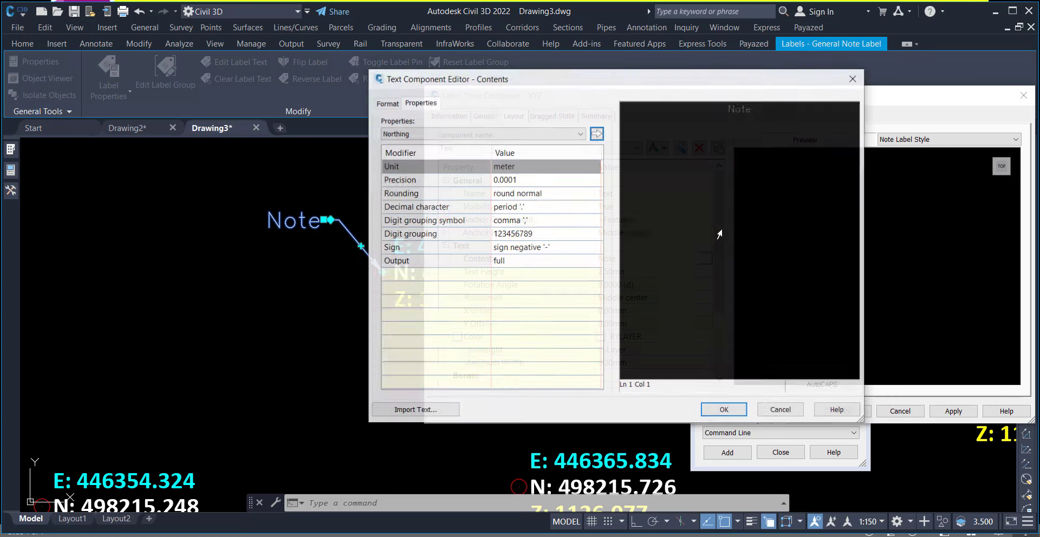
{"action": "double_click", "coordinate": [740, 108]}
{"action": "left_click", "coordinate": [466, 134]}
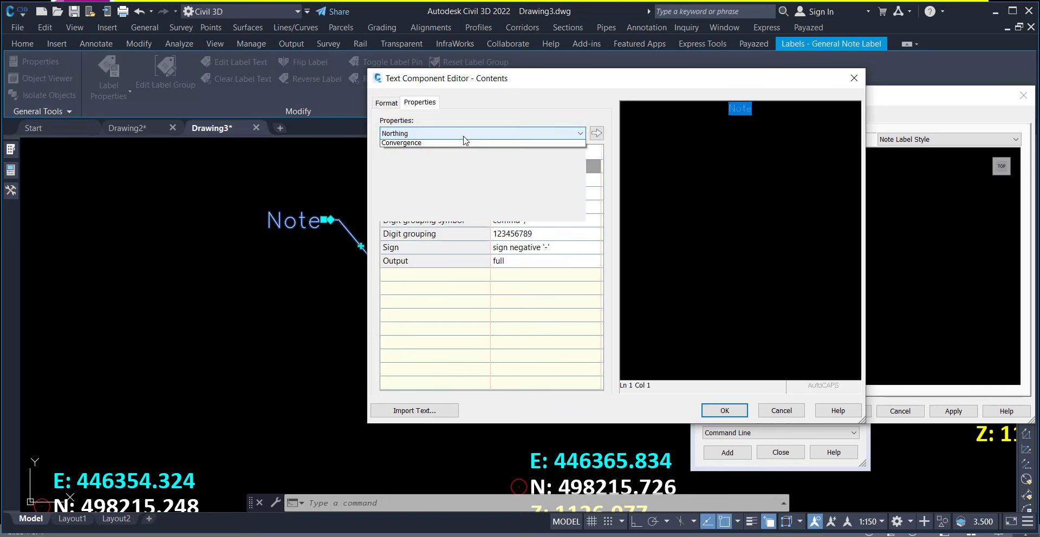
{"action": "left_click", "coordinate": [458, 155]}
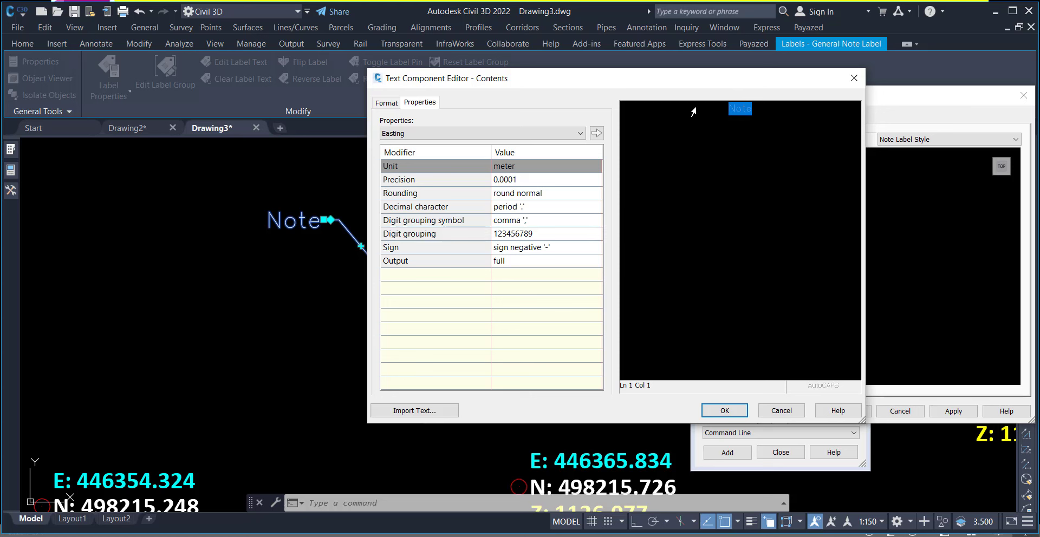
{"action": "type", "text": "E:"}
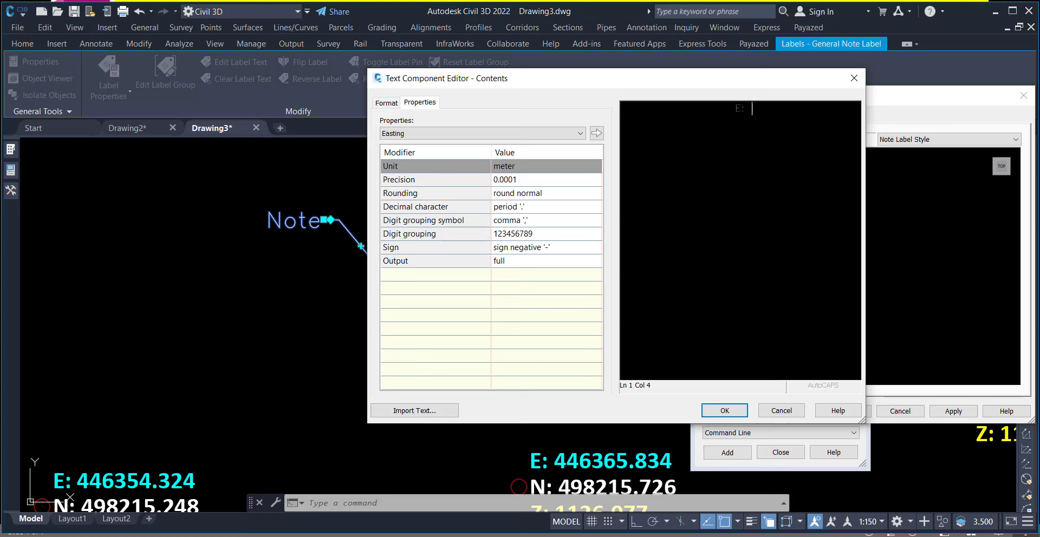
{"action": "left_click", "coordinate": [553, 179]}
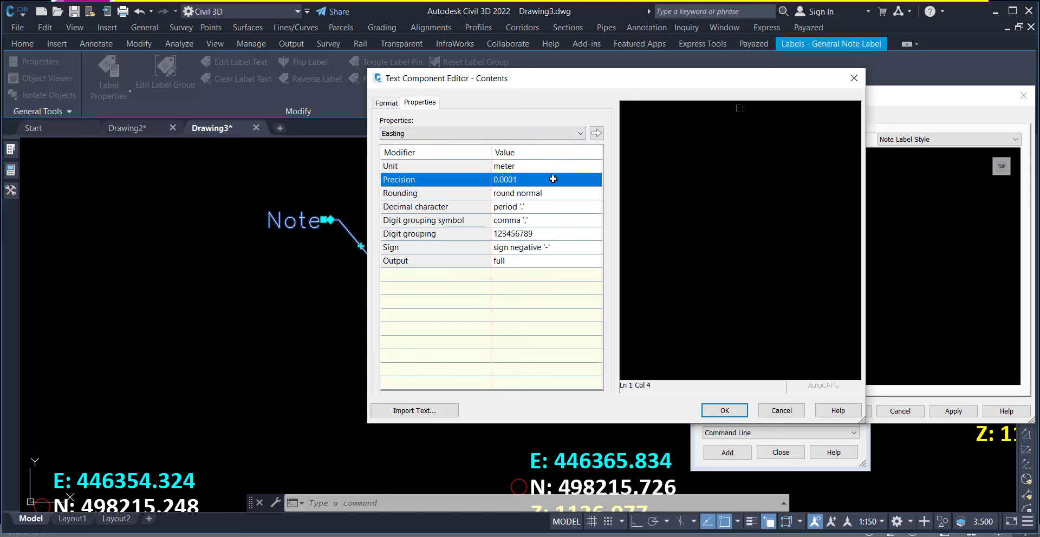
{"action": "left_click", "coordinate": [553, 179]}
{"action": "left_click", "coordinate": [553, 225]}
{"action": "left_click", "coordinate": [597, 133]}
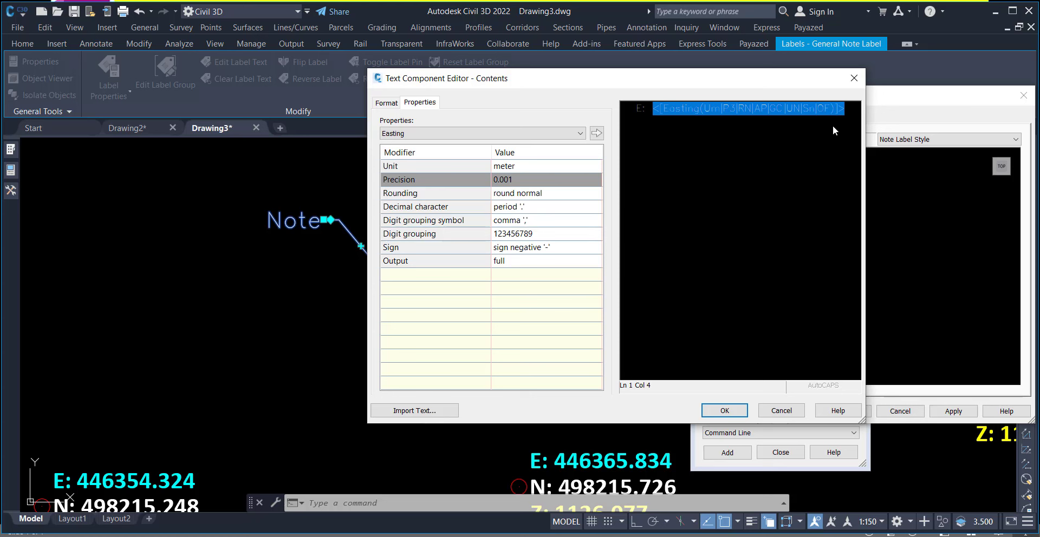
{"action": "key", "text": "Right"}
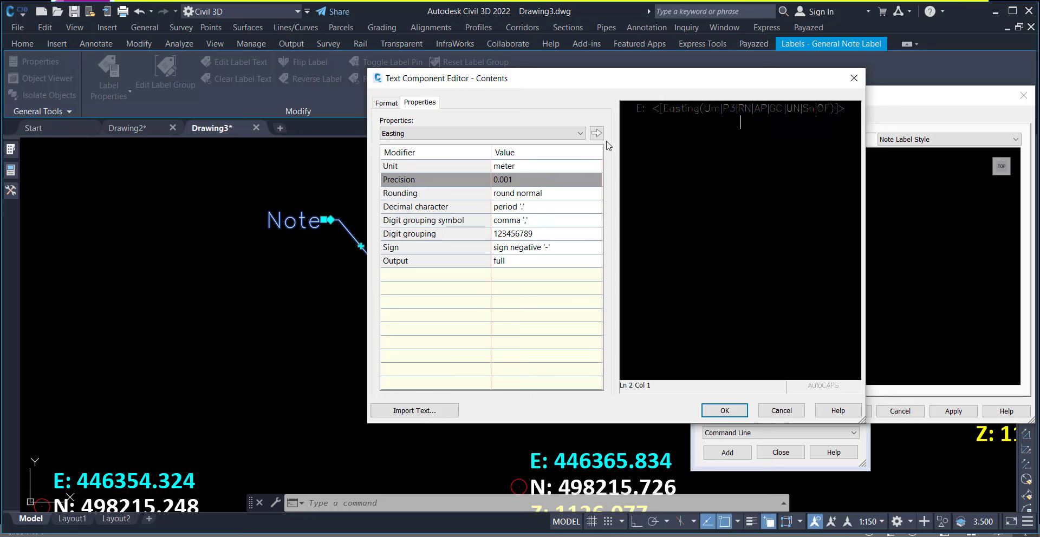
Add a second line 'N:' followed by the Northing value at 0.001 precision
{"action": "left_click", "coordinate": [421, 137]}
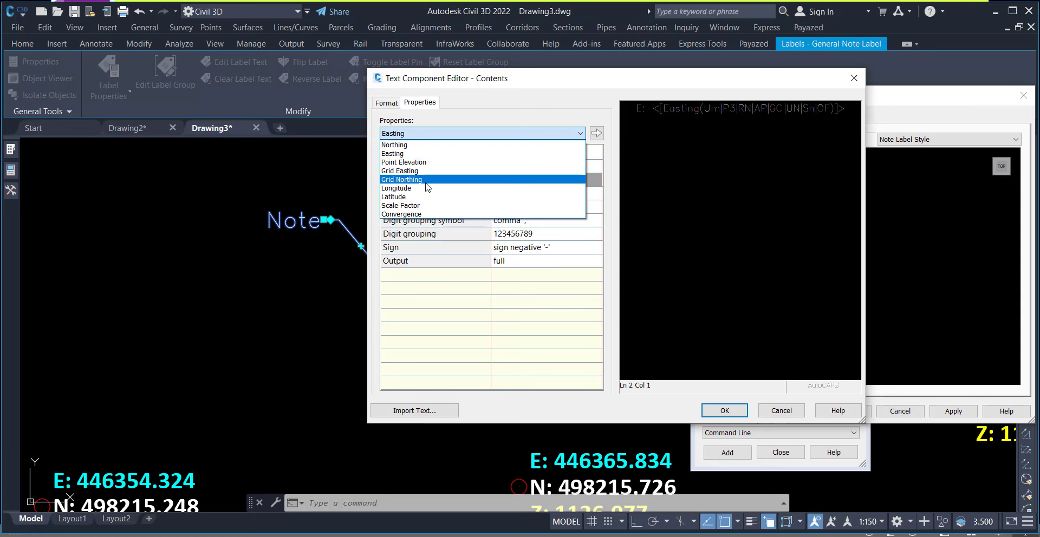
{"action": "left_click", "coordinate": [428, 144]}
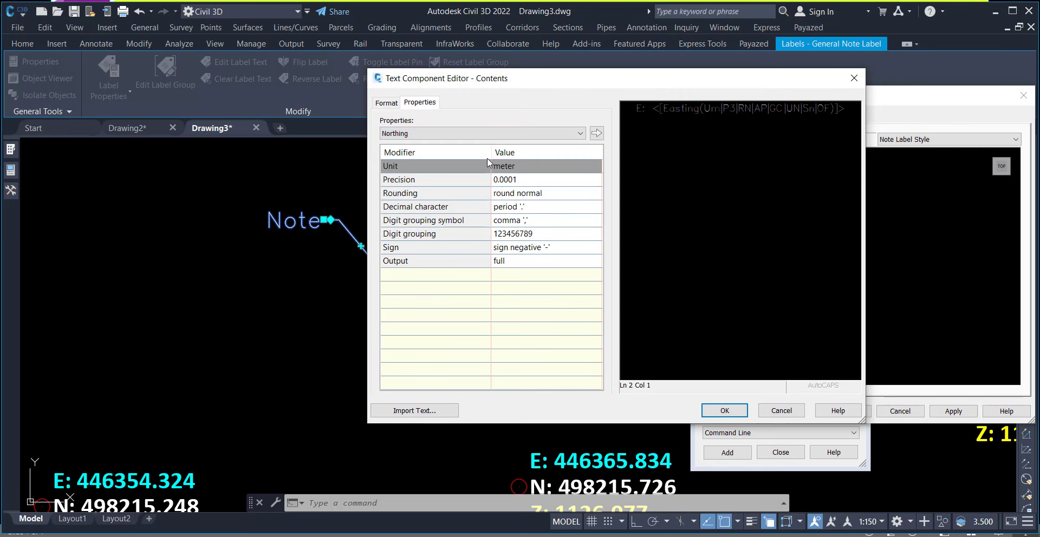
{"action": "left_click", "coordinate": [545, 180]}
{"action": "left_click", "coordinate": [545, 178]}
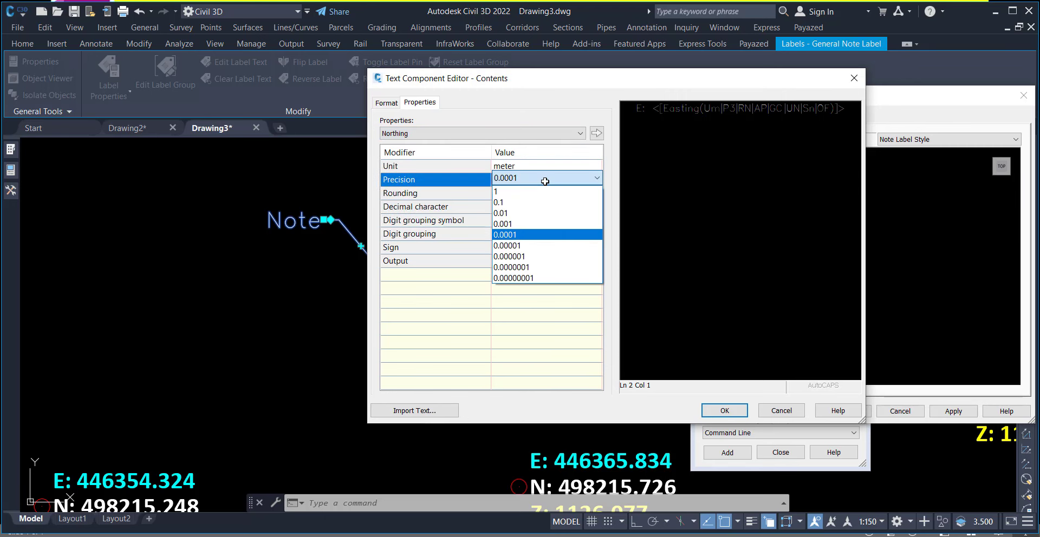
{"action": "left_click", "coordinate": [545, 221]}
{"action": "left_click", "coordinate": [596, 133]}
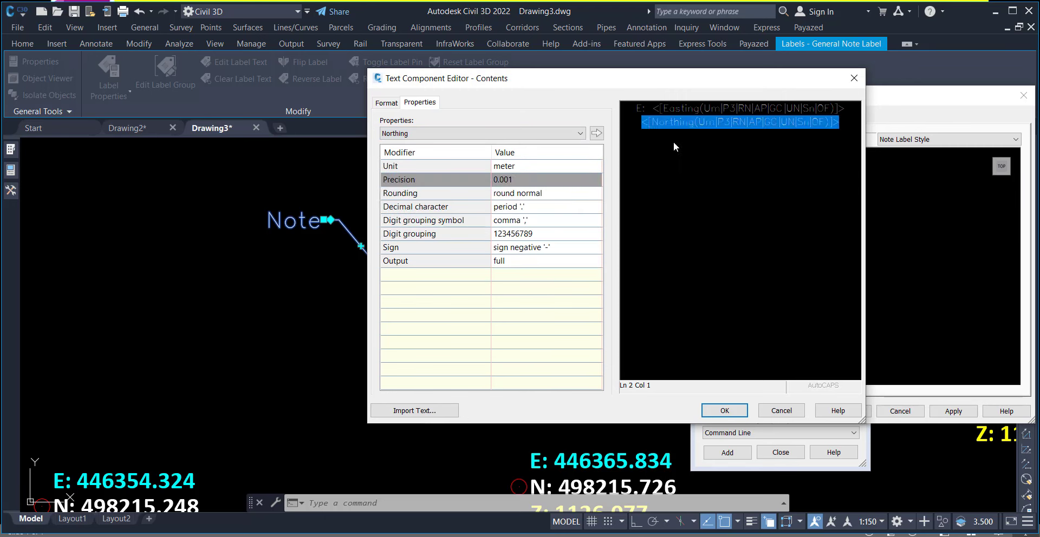
{"action": "left_click", "coordinate": [642, 122]}
{"action": "type", "text": "n"}
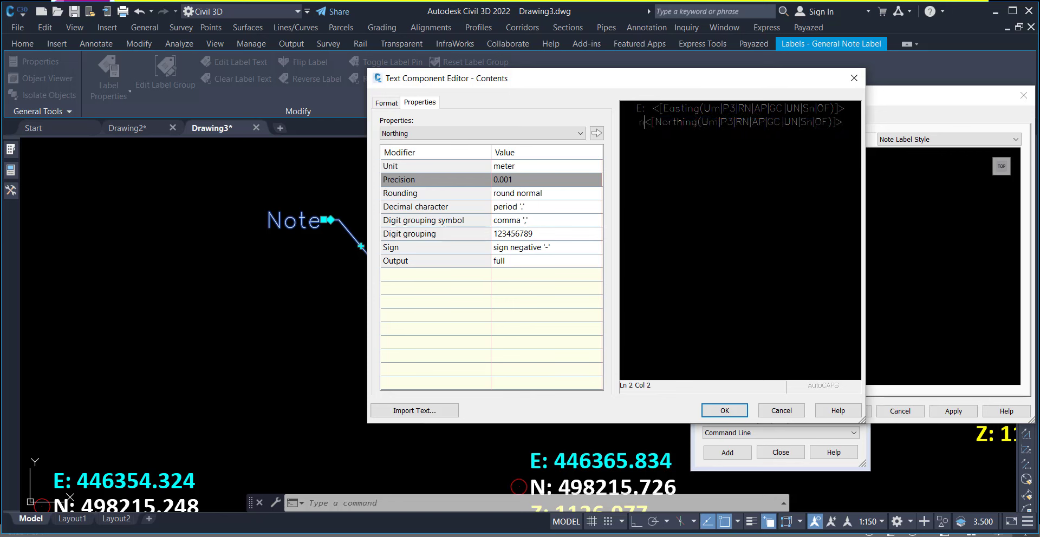
{"action": "type", "text": ":"}
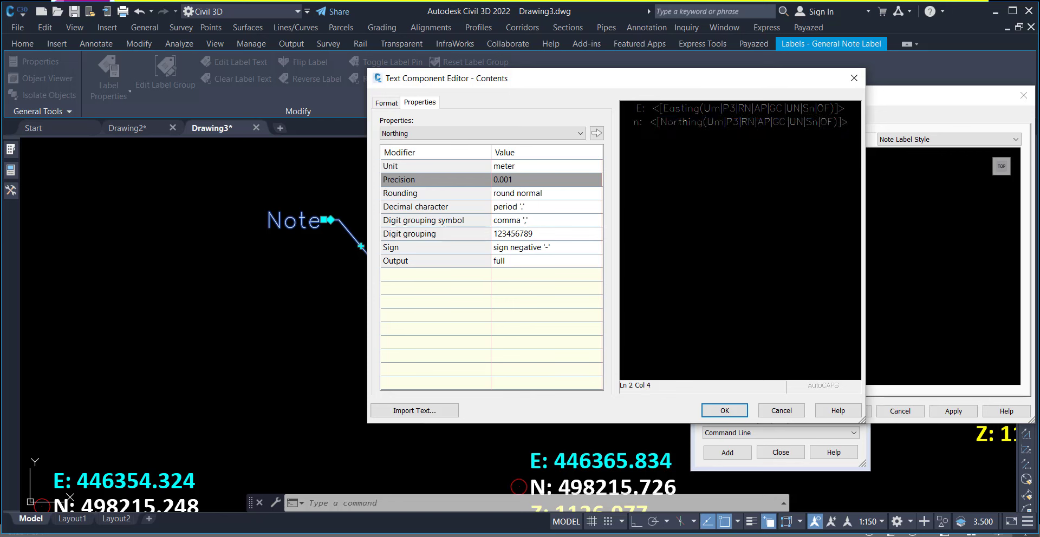
{"action": "triple_click", "coordinate": [663, 122]}
{"action": "left_click", "coordinate": [652, 122]}
{"action": "key", "text": "Delete"}
{"action": "type", "text": "N"}
Colour the easting line cyan and the northing line white, then confirm the contents
{"action": "left_click", "coordinate": [631, 108]}
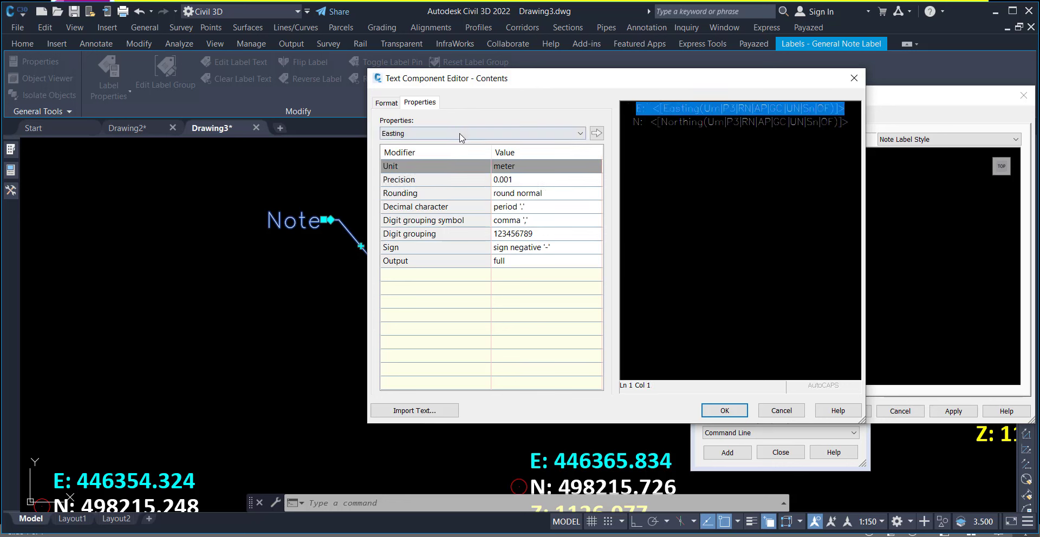
{"action": "left_click", "coordinate": [386, 102]}
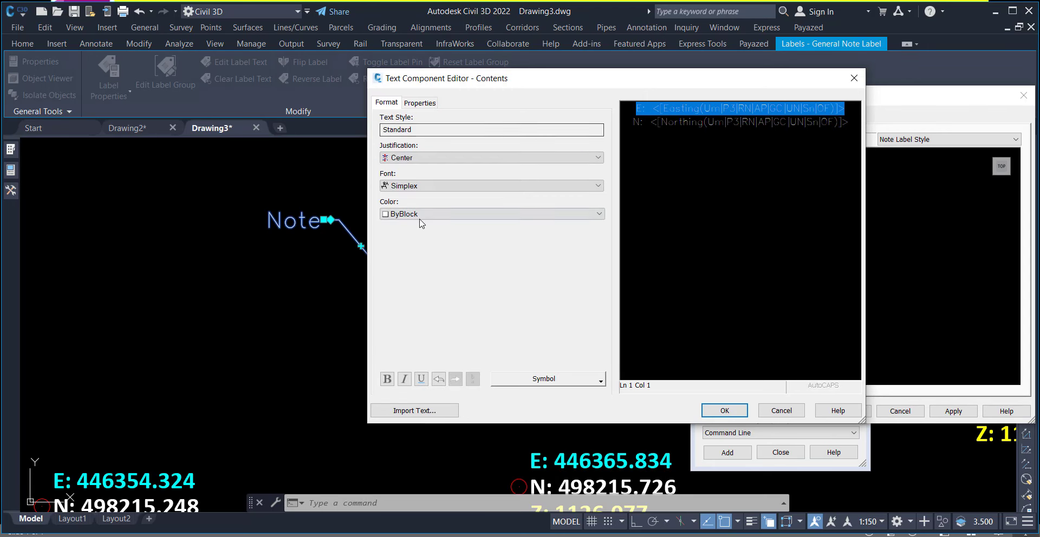
{"action": "left_click", "coordinate": [420, 214]}
{"action": "left_click", "coordinate": [413, 268]}
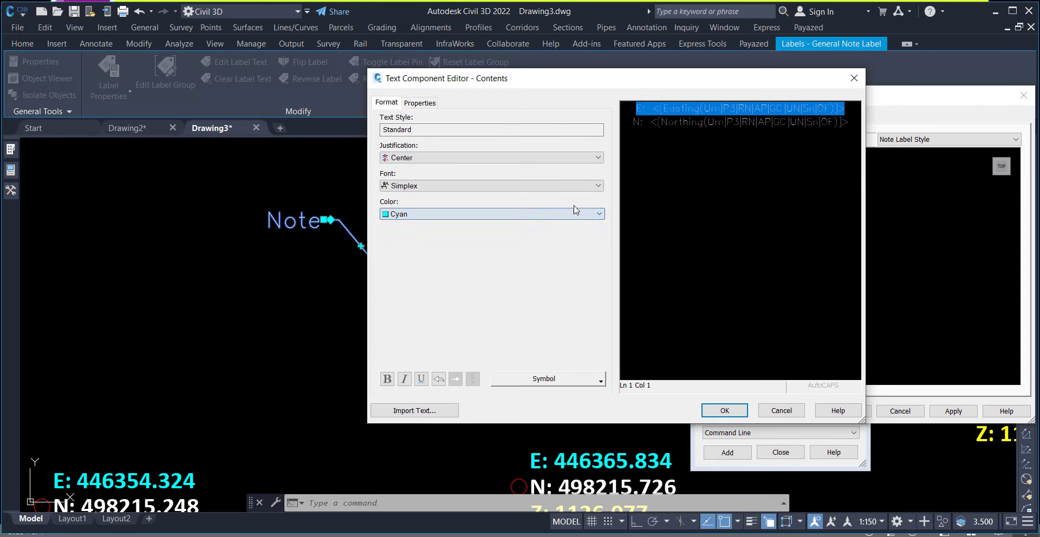
{"action": "left_click", "coordinate": [832, 132]}
{"action": "left_click_drag", "start_coordinate": [848, 123], "coordinate": [633, 123]}
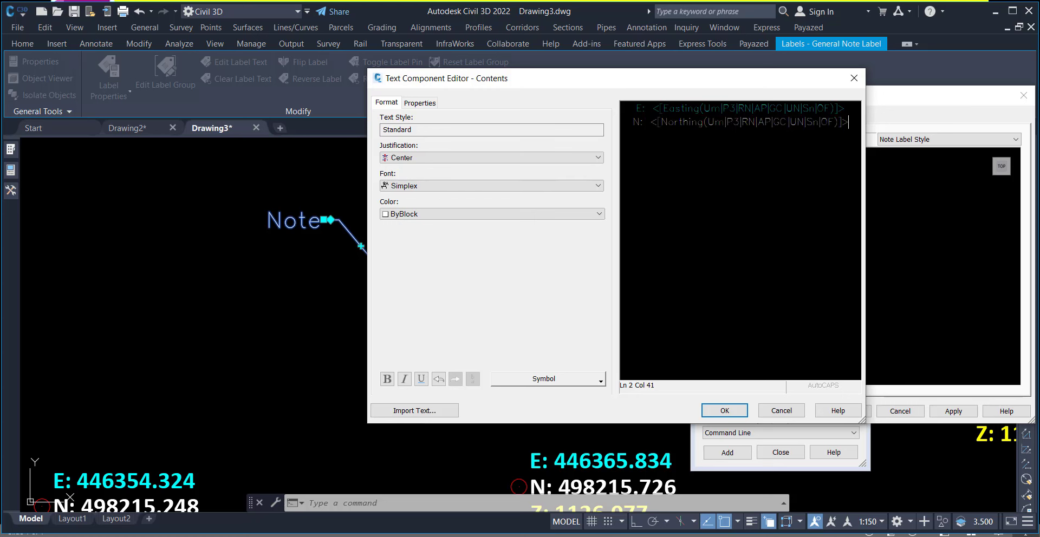
{"action": "left_click", "coordinate": [406, 214]}
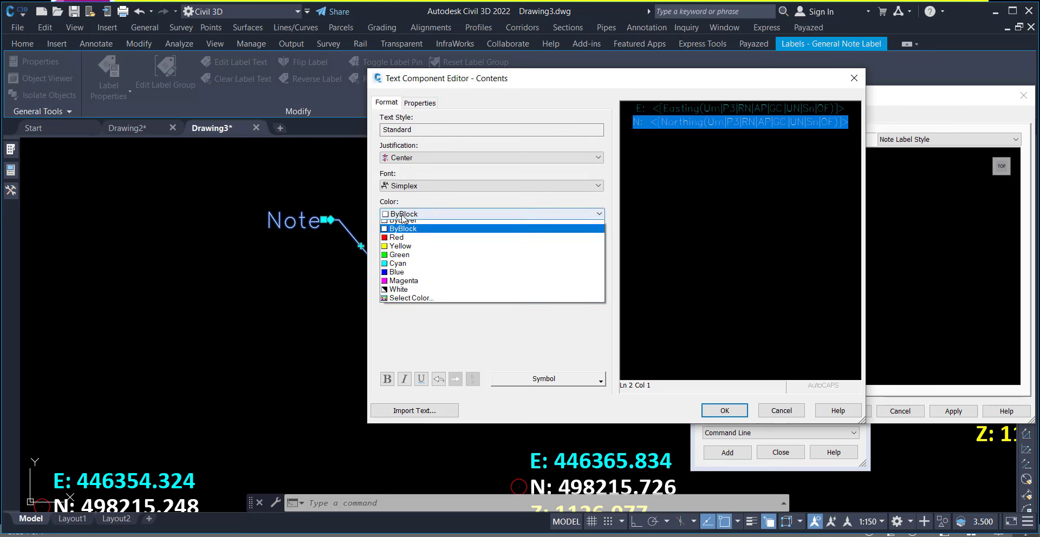
{"action": "left_click", "coordinate": [411, 296]}
{"action": "left_click", "coordinate": [843, 147]}
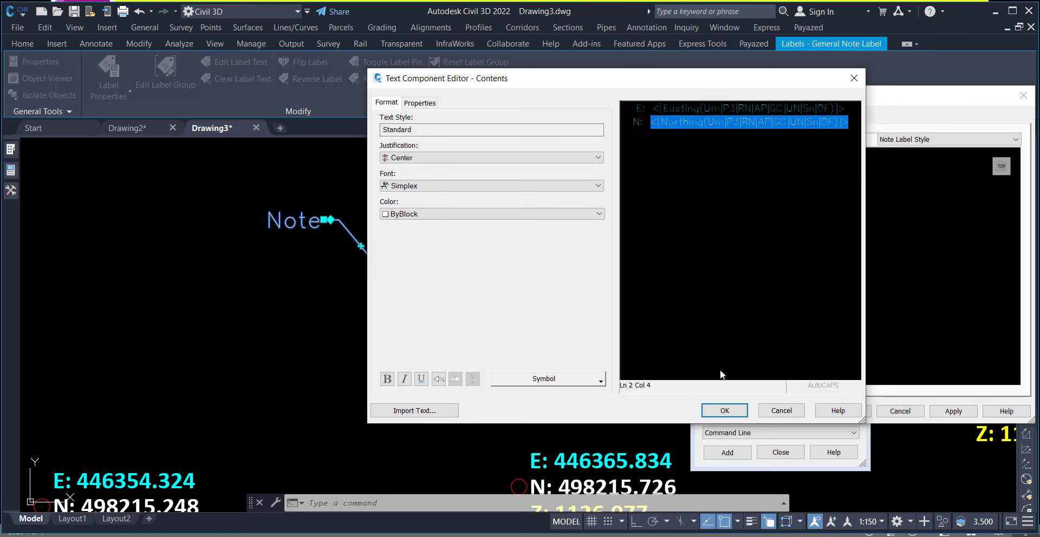
{"action": "left_click", "coordinate": [727, 411]}
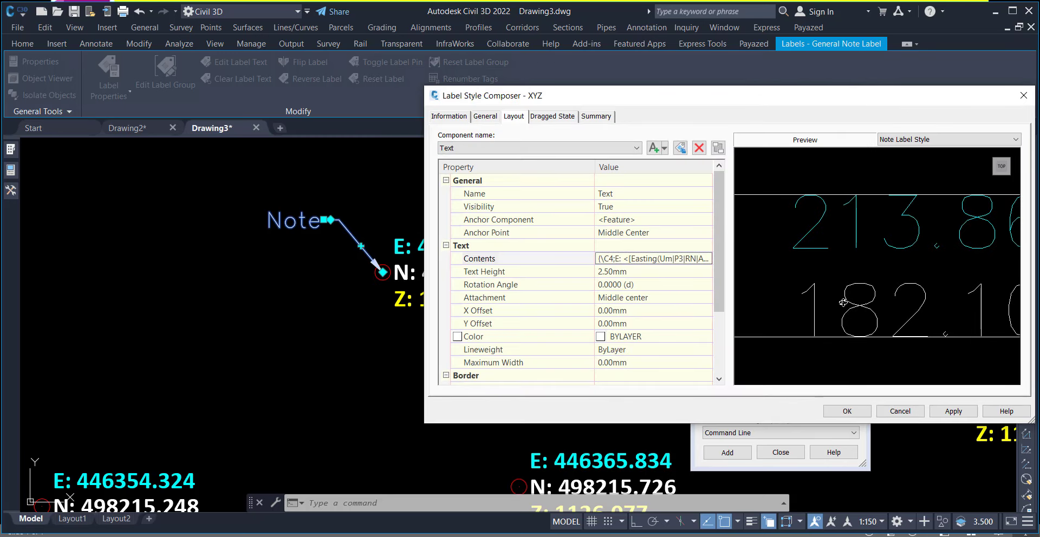
Add a Reference Text component referencing a Cogo Point and name it Z
{"action": "scroll", "coordinate": [834, 282], "scroll_direction": "down", "scroll_amount": 5}
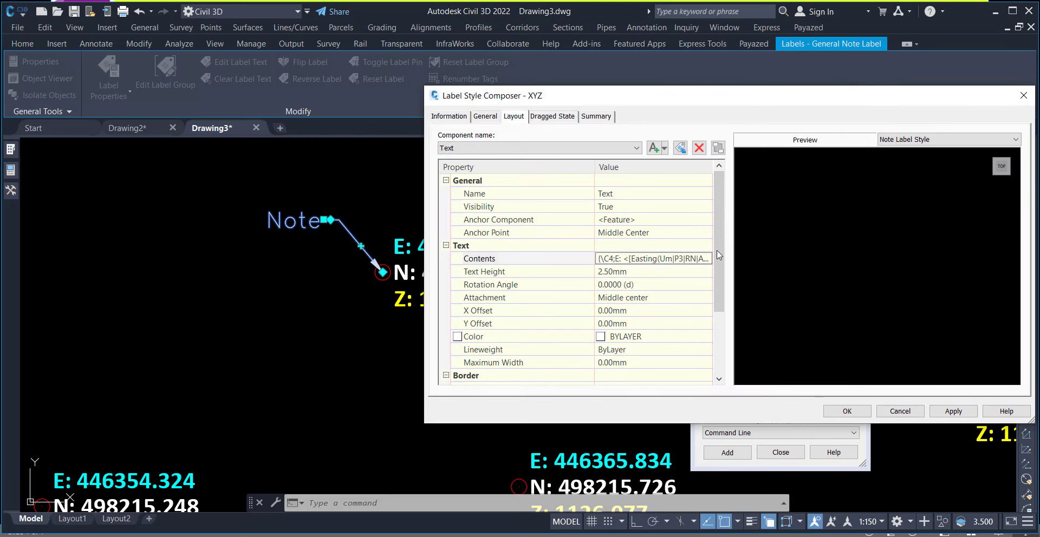
{"action": "left_click", "coordinate": [663, 147]}
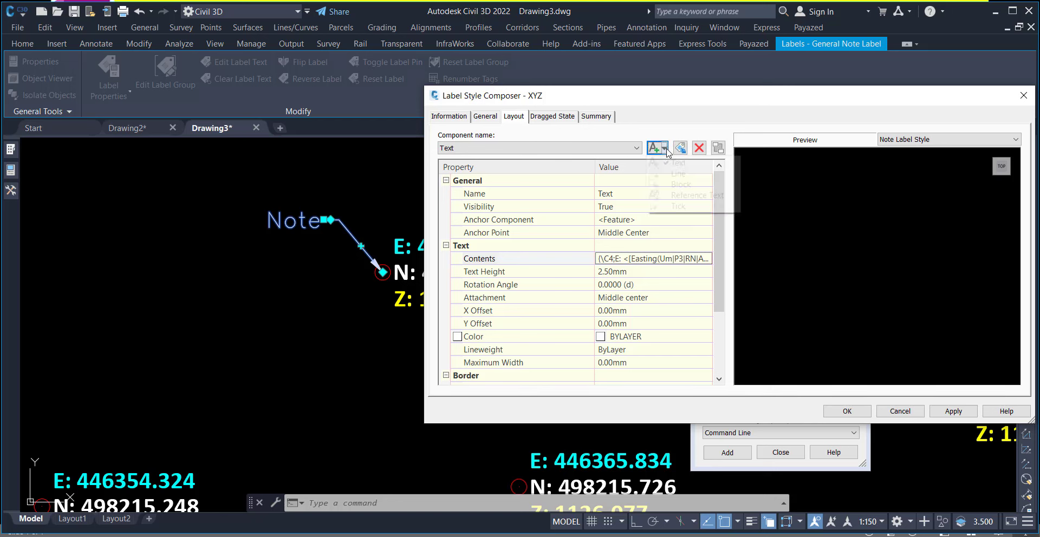
{"action": "left_click", "coordinate": [681, 196]}
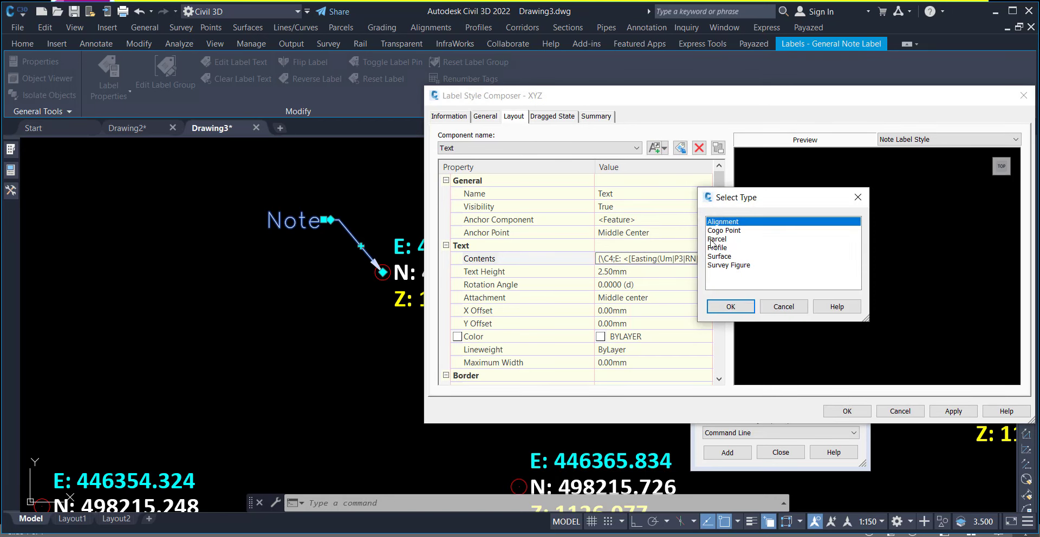
{"action": "left_click", "coordinate": [719, 231]}
{"action": "left_click", "coordinate": [727, 307]}
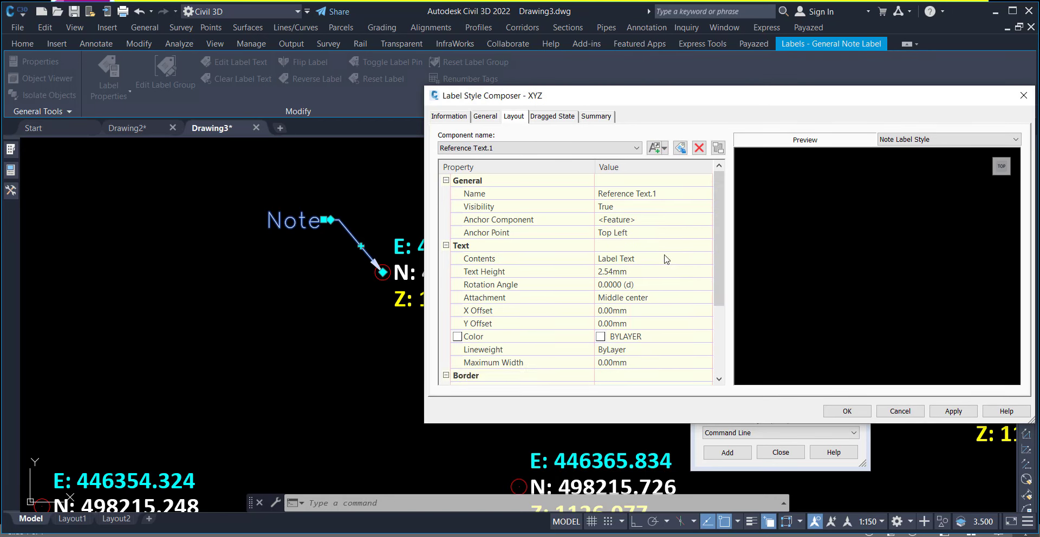
{"action": "left_click", "coordinate": [663, 194]}
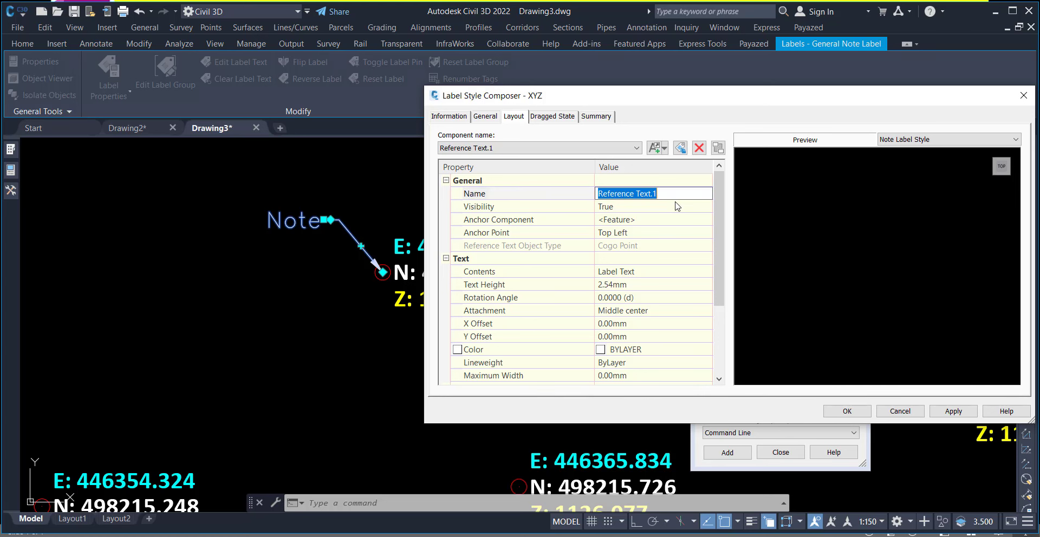
{"action": "type", "text": "Z"}
Set the Z component's contents to 'Z' followed by the Point Elevation value
{"action": "left_click", "coordinate": [662, 271]}
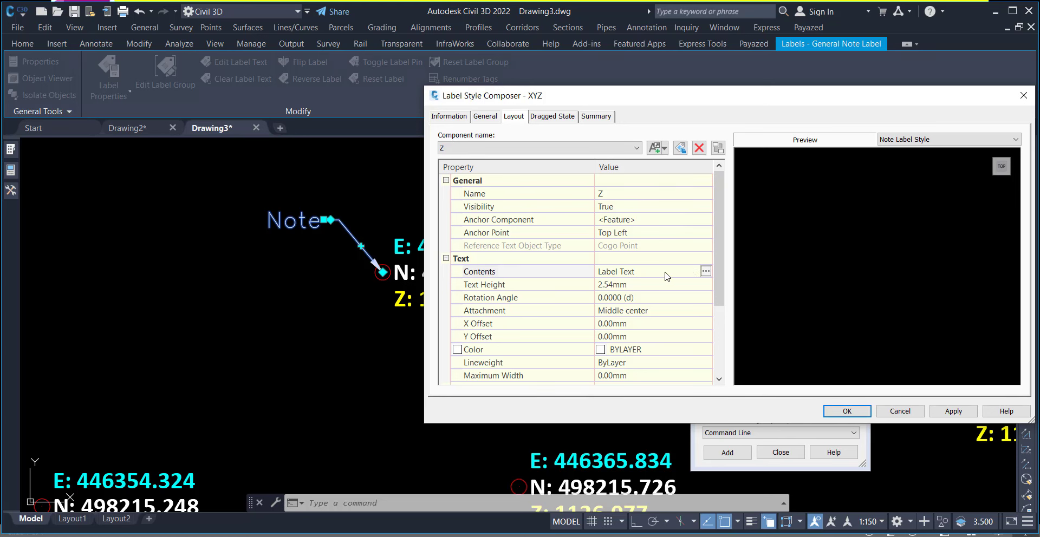
{"action": "left_click", "coordinate": [704, 274]}
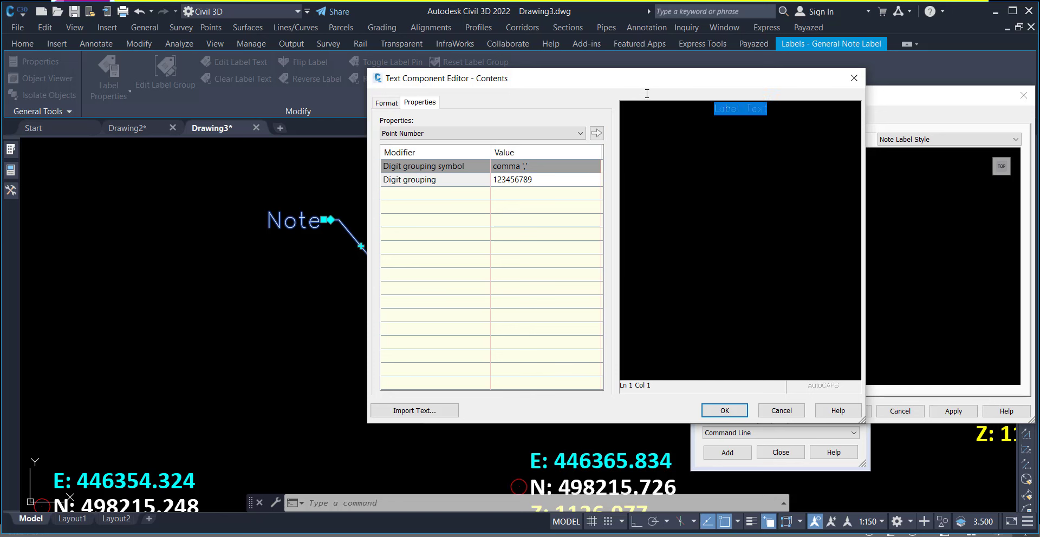
{"action": "left_click", "coordinate": [502, 135]}
{"action": "left_click", "coordinate": [499, 182]}
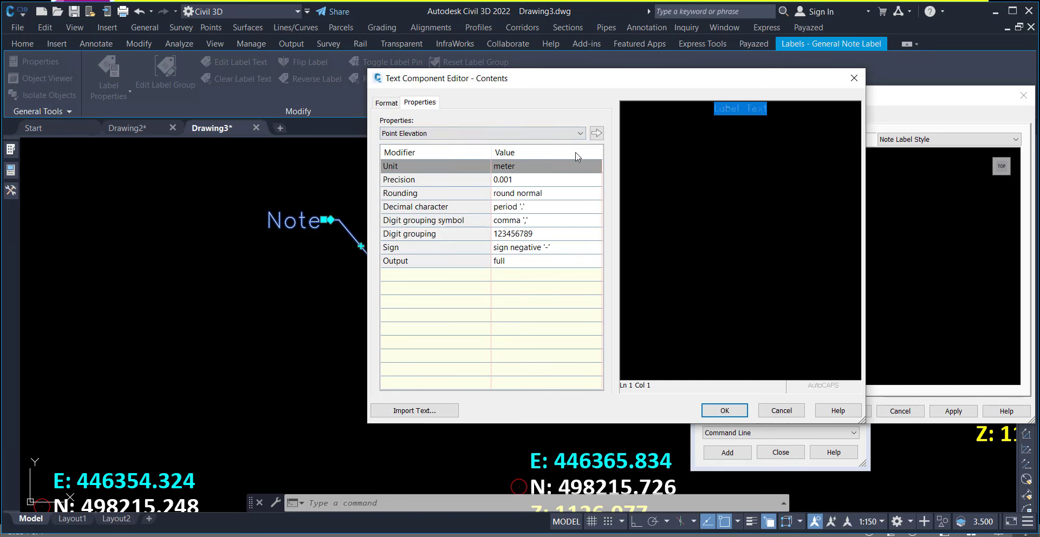
{"action": "left_click", "coordinate": [596, 133]}
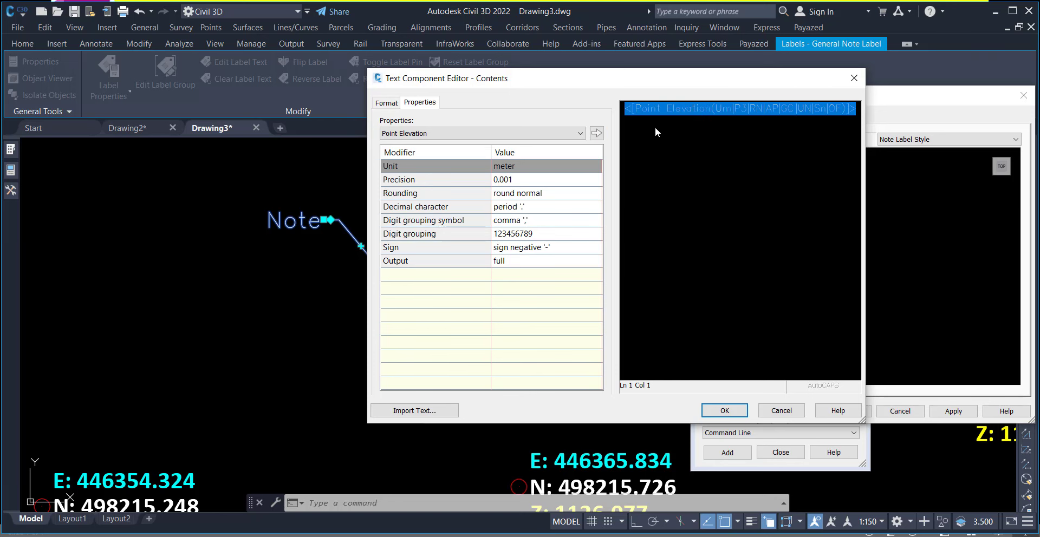
{"action": "left_click", "coordinate": [655, 127]}
{"action": "type", "text": "Z"}
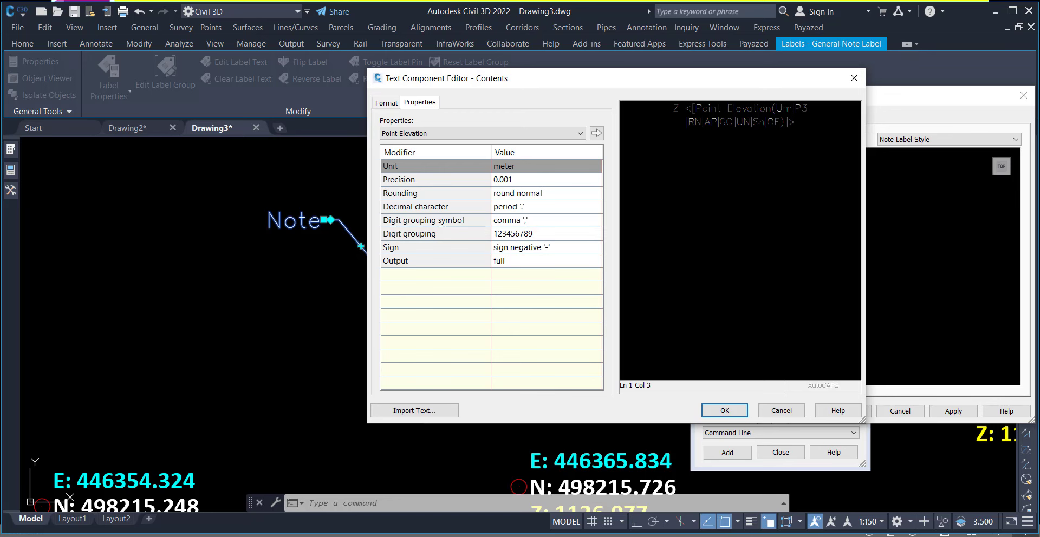
{"action": "left_click", "coordinate": [725, 411]}
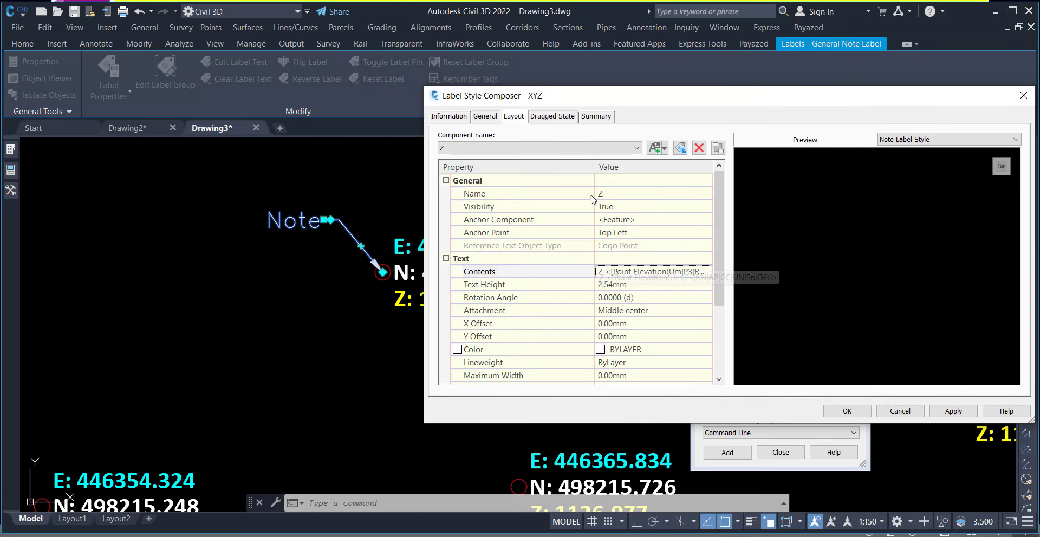
Anchor the Z component to the Text component at Bottom Left, attached Top left
{"action": "left_click", "coordinate": [623, 233]}
{"action": "left_click", "coordinate": [646, 219]}
{"action": "left_click", "coordinate": [644, 219]}
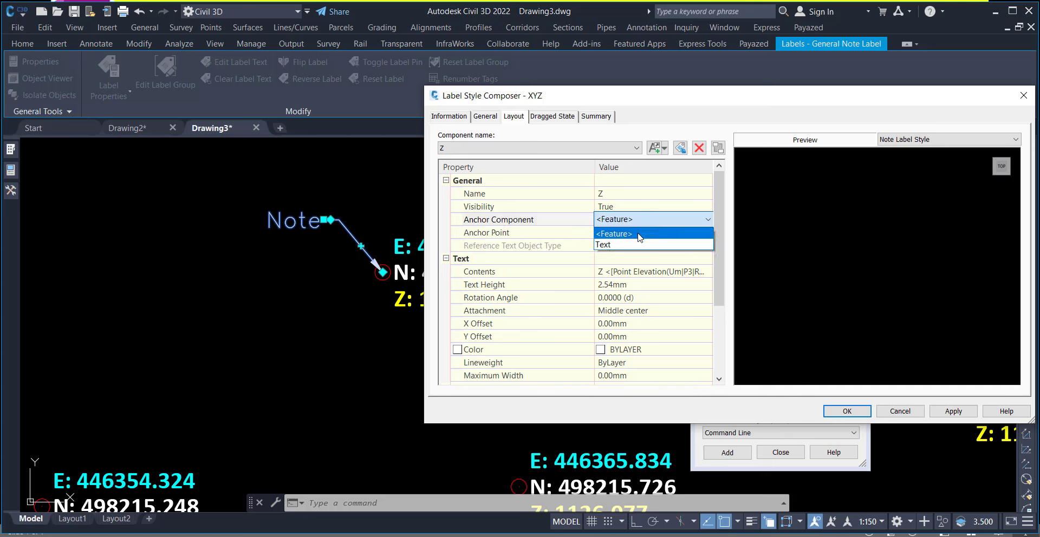
{"action": "left_click", "coordinate": [635, 244]}
{"action": "left_click", "coordinate": [632, 233]}
{"action": "left_click", "coordinate": [631, 233]}
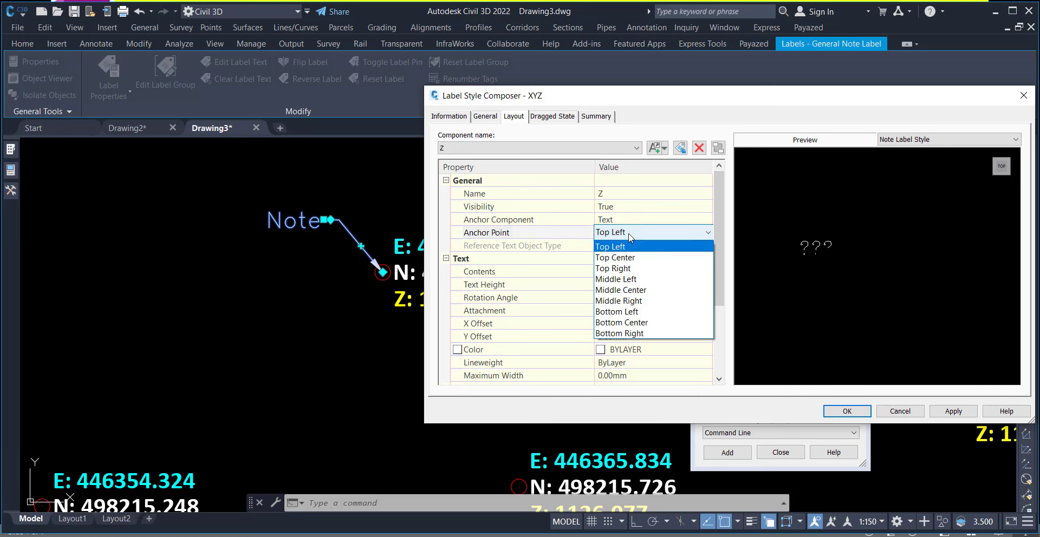
{"action": "left_click", "coordinate": [630, 312]}
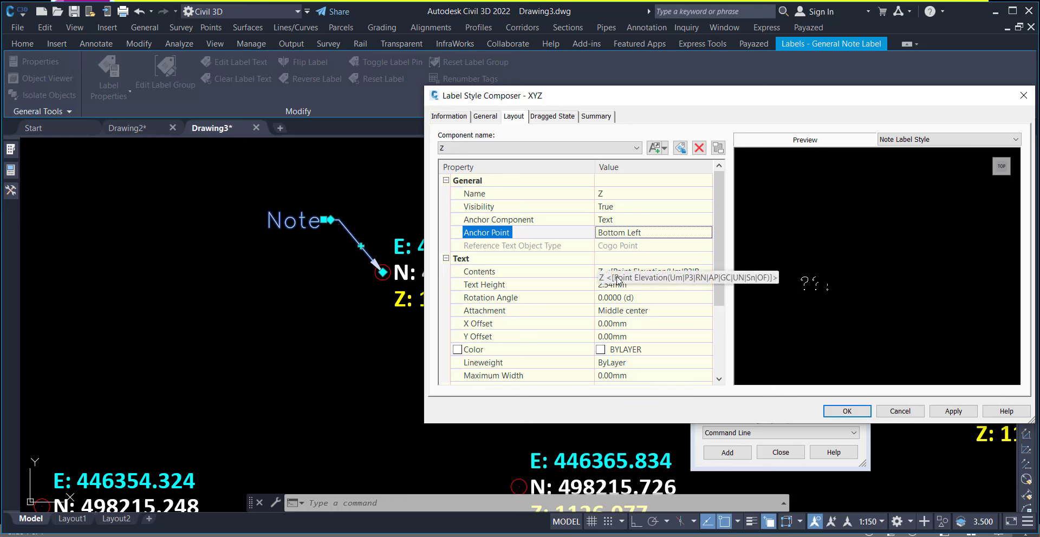
{"action": "left_click", "coordinate": [630, 310]}
{"action": "left_click", "coordinate": [630, 310]}
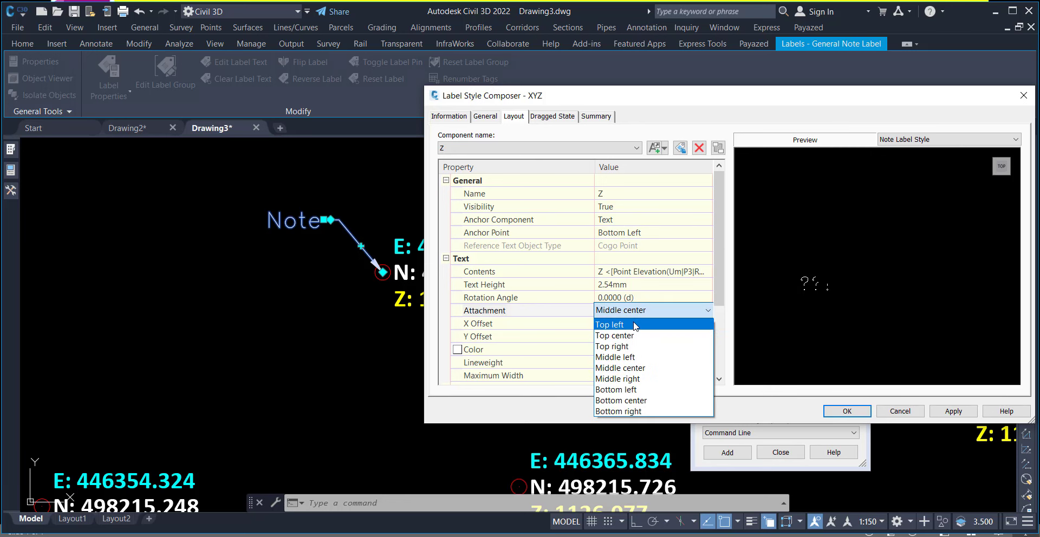
{"action": "left_click", "coordinate": [636, 325]}
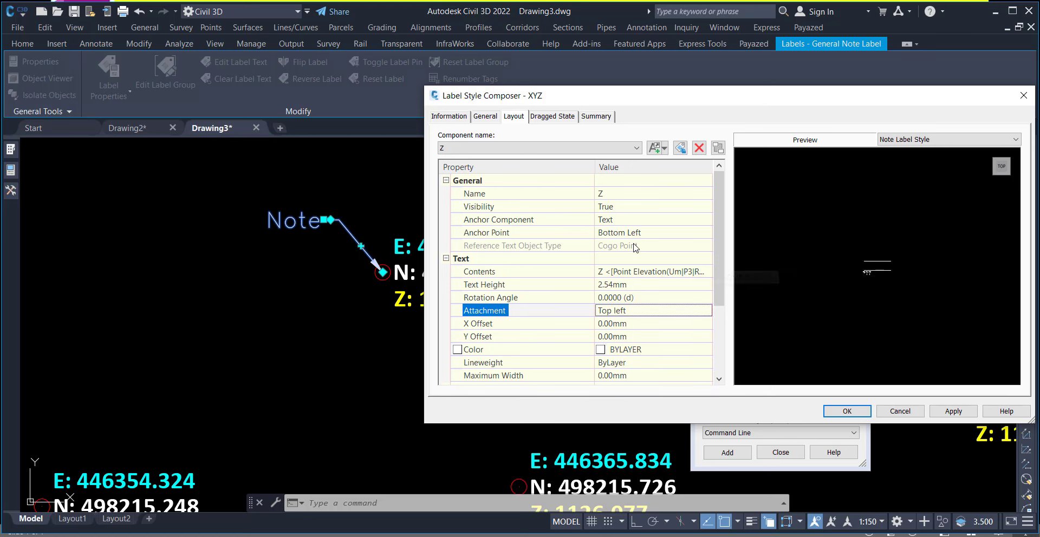
Set the Text component's Border Visibility to False and accept the style changes
{"action": "left_click", "coordinate": [544, 147]}
{"action": "left_click", "coordinate": [542, 157]}
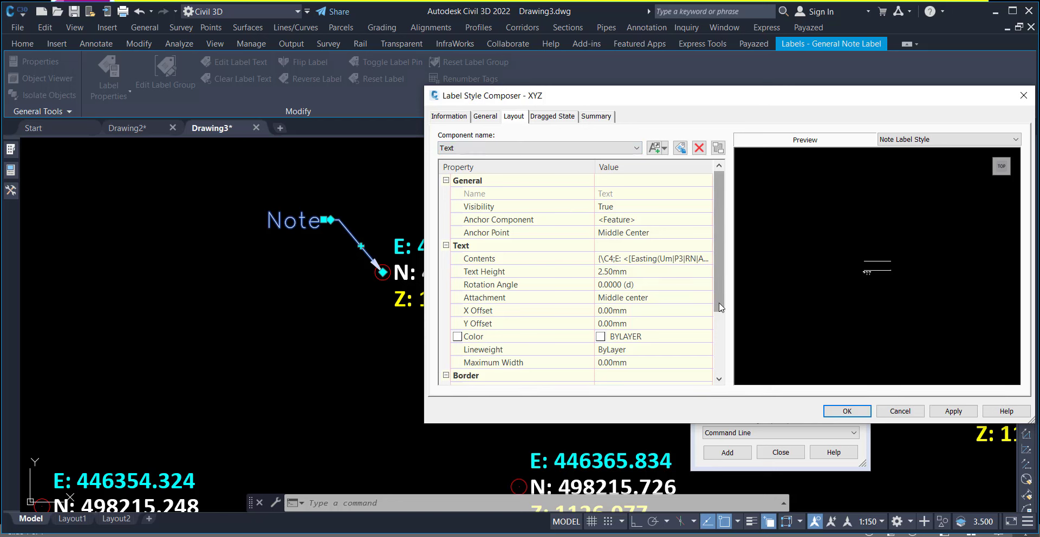
{"action": "left_click_drag", "start_coordinate": [721, 308], "coordinate": [720, 357]}
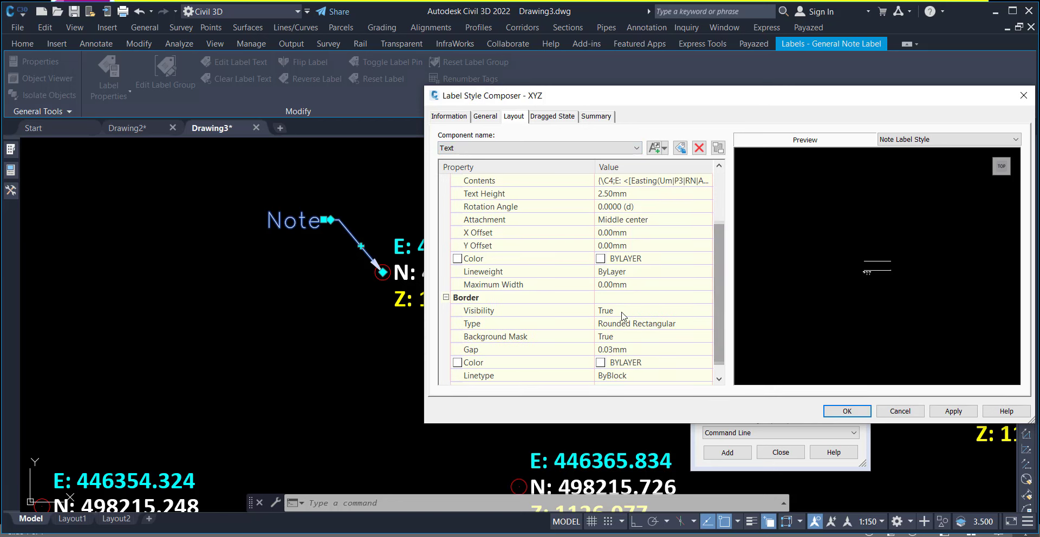
{"action": "left_click", "coordinate": [625, 311]}
{"action": "left_click", "coordinate": [625, 311]}
{"action": "left_click", "coordinate": [623, 335]}
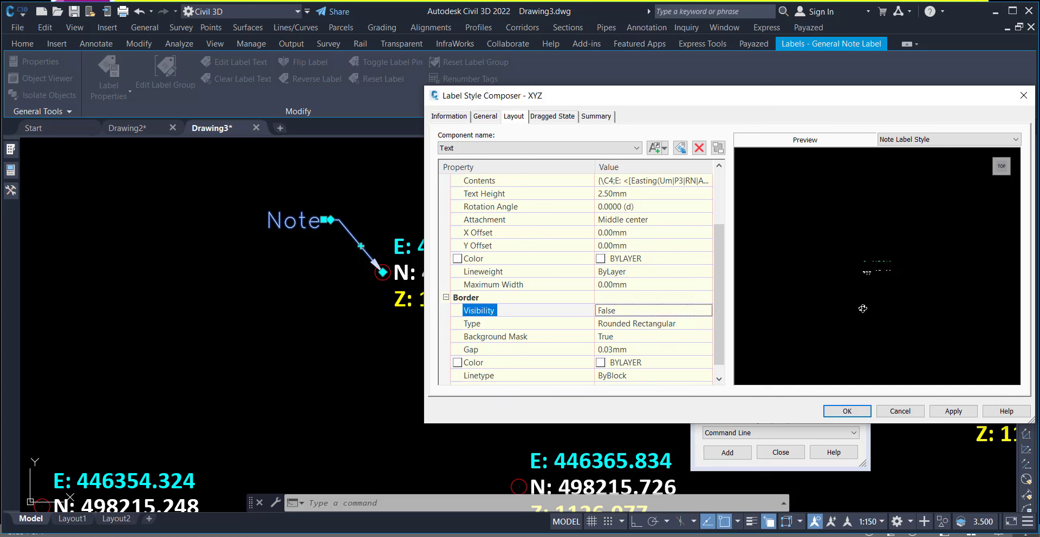
{"action": "scroll", "coordinate": [831, 297], "scroll_direction": "up", "scroll_amount": 2}
{"action": "middle_click_drag", "start_coordinate": [803, 318], "coordinate": [877, 248]}
{"action": "scroll", "coordinate": [877, 258], "scroll_direction": "down", "scroll_amount": 2}
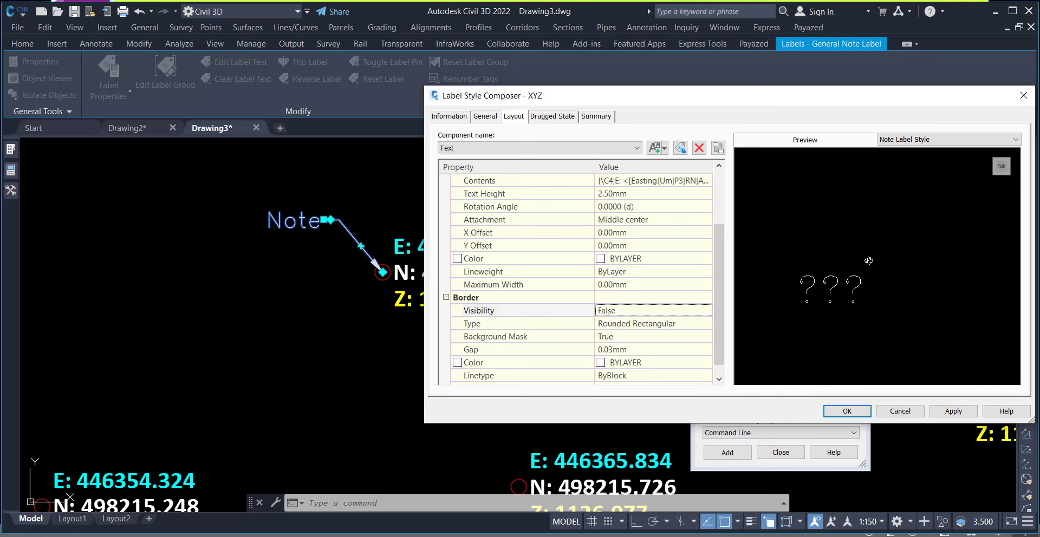
{"action": "scroll", "coordinate": [869, 261], "scroll_direction": "up", "scroll_amount": 1}
{"action": "scroll", "coordinate": [868, 263], "scroll_direction": "down", "scroll_amount": 2}
{"action": "scroll", "coordinate": [861, 276], "scroll_direction": "down", "scroll_amount": 1}
{"action": "scroll", "coordinate": [860, 274], "scroll_direction": "up", "scroll_amount": 4}
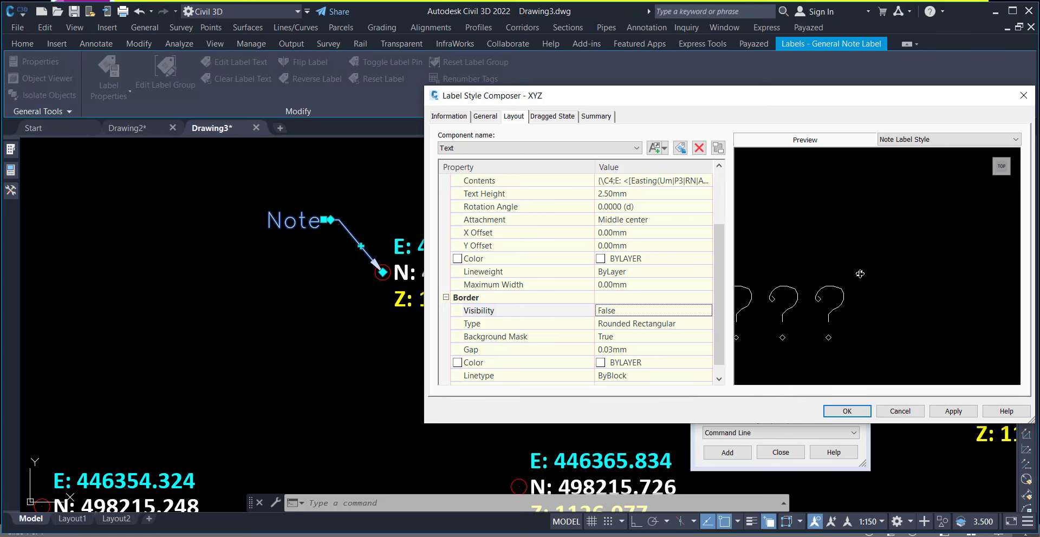
{"action": "scroll", "coordinate": [861, 274], "scroll_direction": "down", "scroll_amount": 4}
{"action": "left_click", "coordinate": [848, 412]}
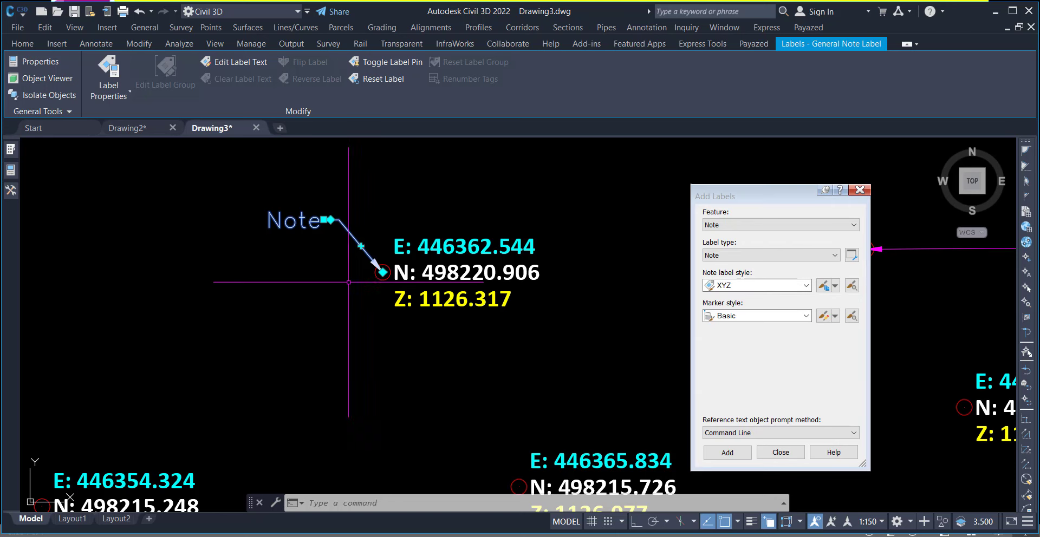
Place an XYZ note label near the point and drag its text down-left on a leader
{"action": "left_click", "coordinate": [740, 447]}
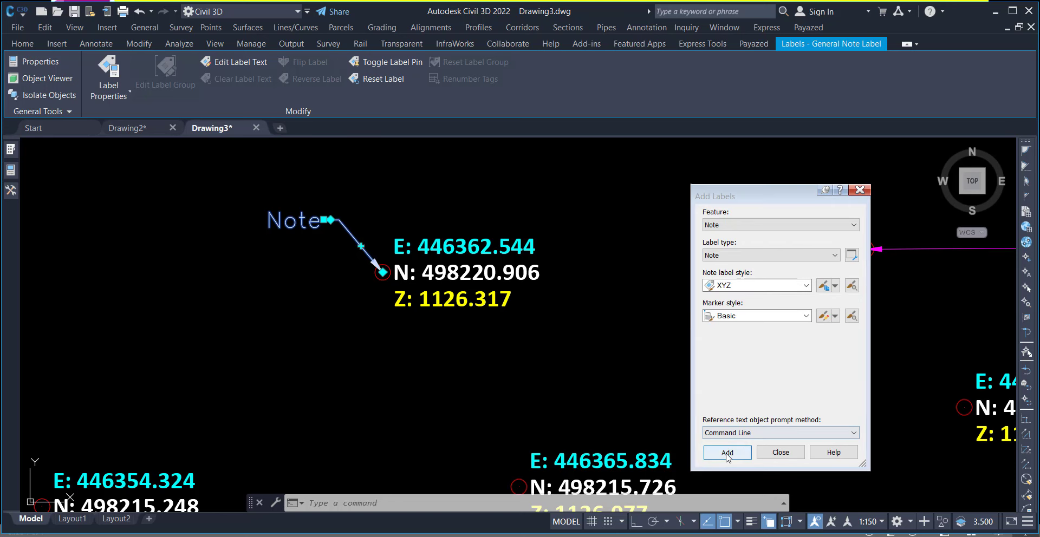
{"action": "left_click", "coordinate": [379, 287]}
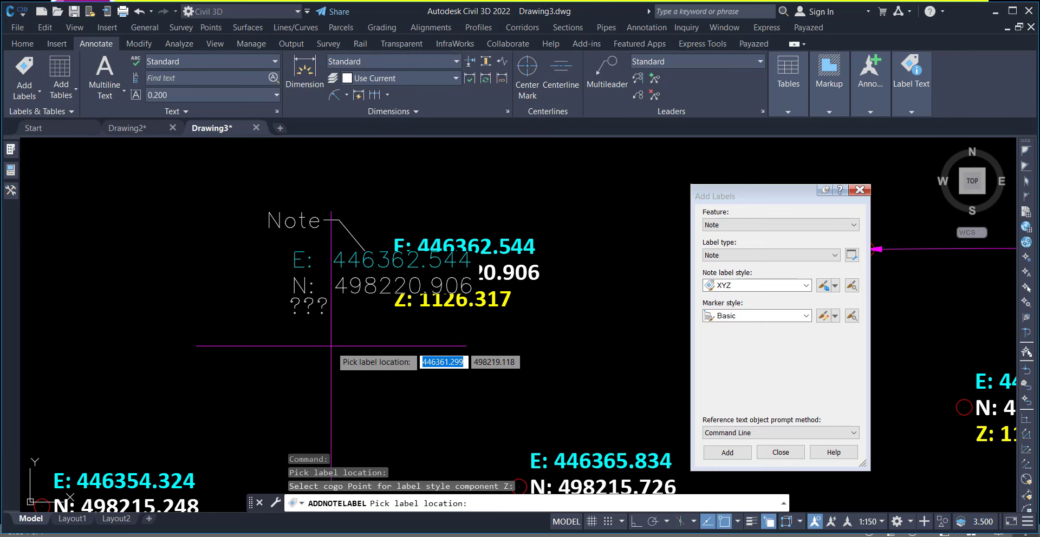
{"action": "key", "text": "Escape"}
{"action": "key", "text": "Escape"}
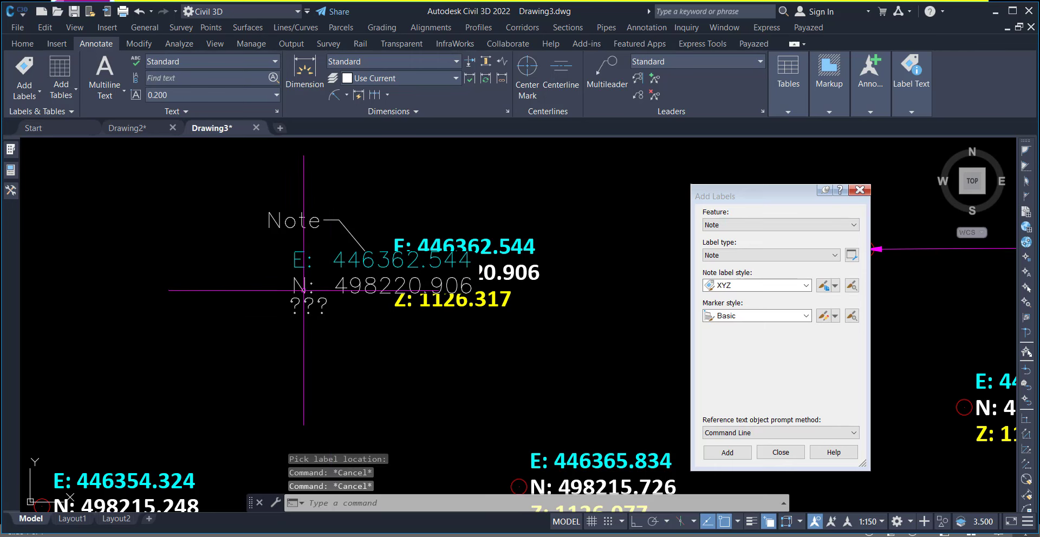
{"action": "left_click", "coordinate": [304, 291]}
{"action": "left_click", "coordinate": [383, 262]}
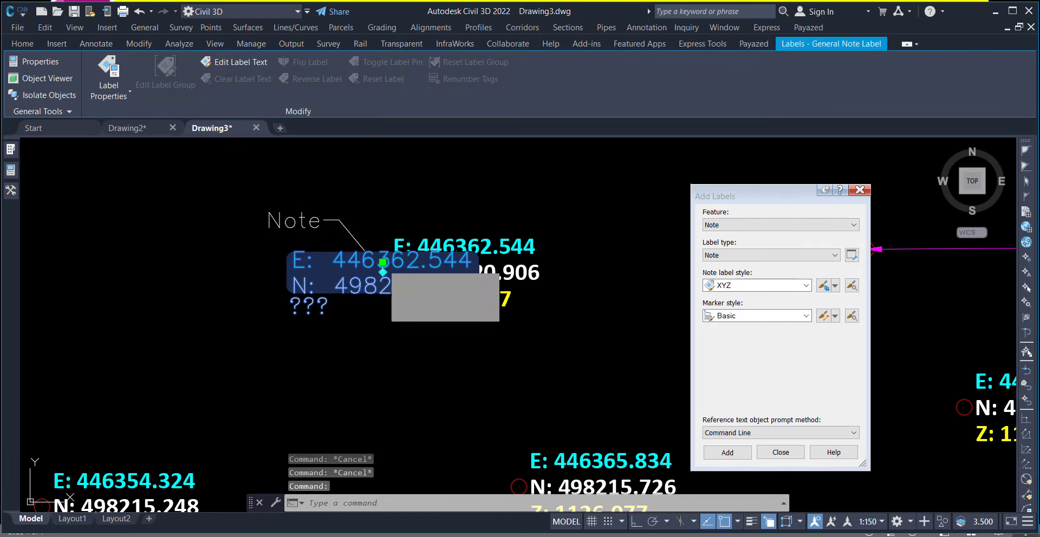
{"action": "left_click", "coordinate": [269, 328]}
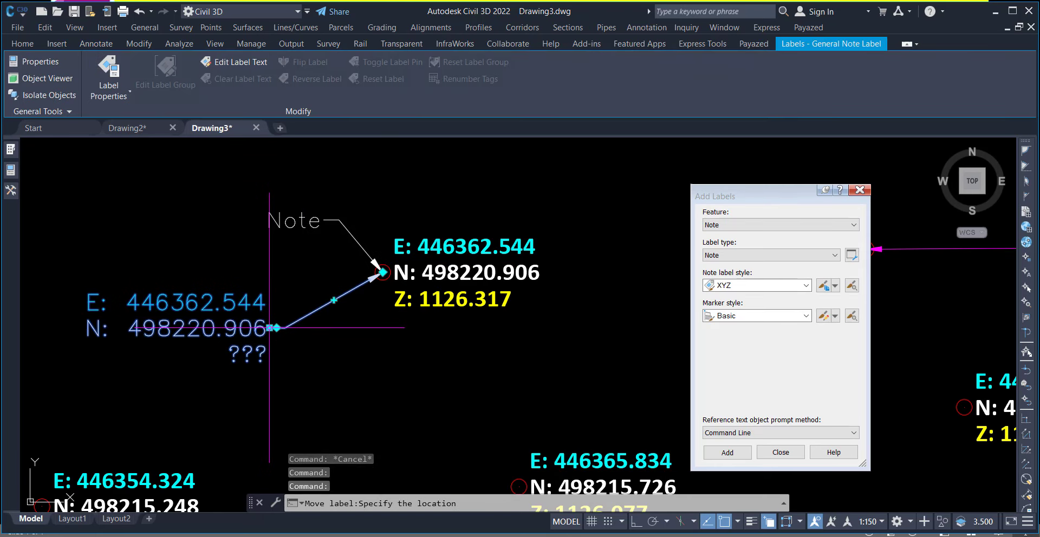
{"action": "key", "text": "Escape"}
{"action": "key", "text": "Escape"}
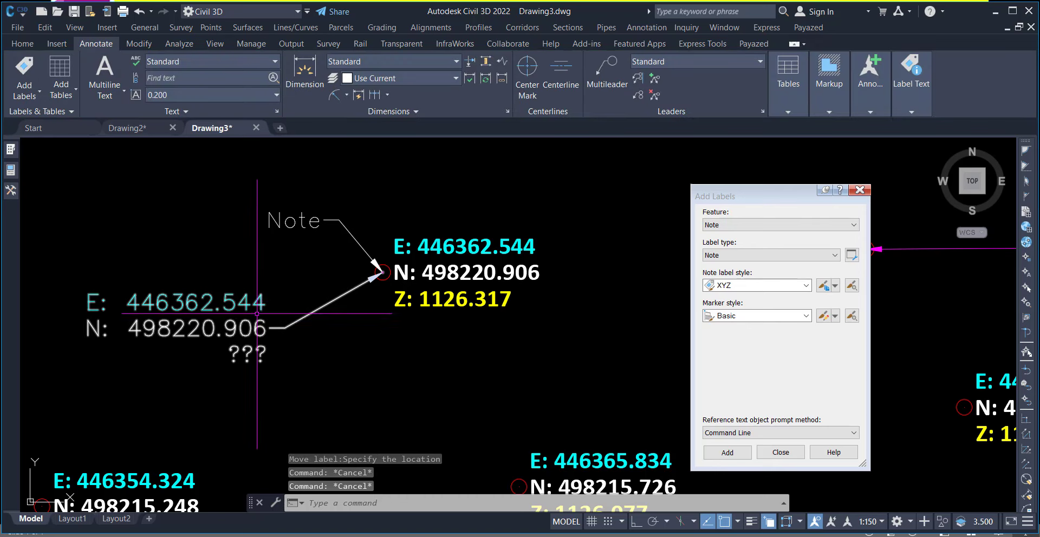
Select the new XYZ label and show its properties
{"action": "left_click", "coordinate": [233, 297]}
{"action": "left_click", "coordinate": [232, 299]}
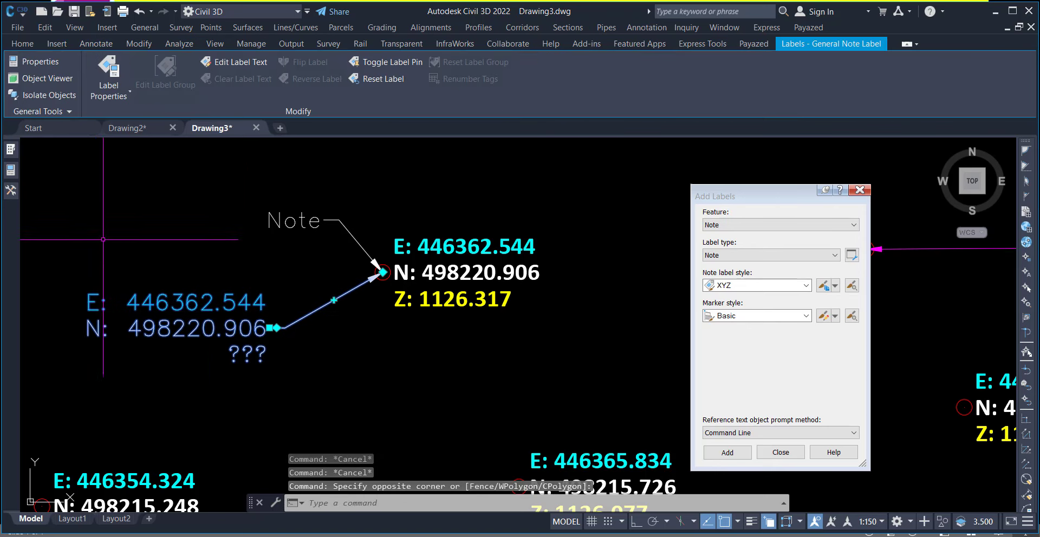
{"action": "left_click", "coordinate": [10, 170]}
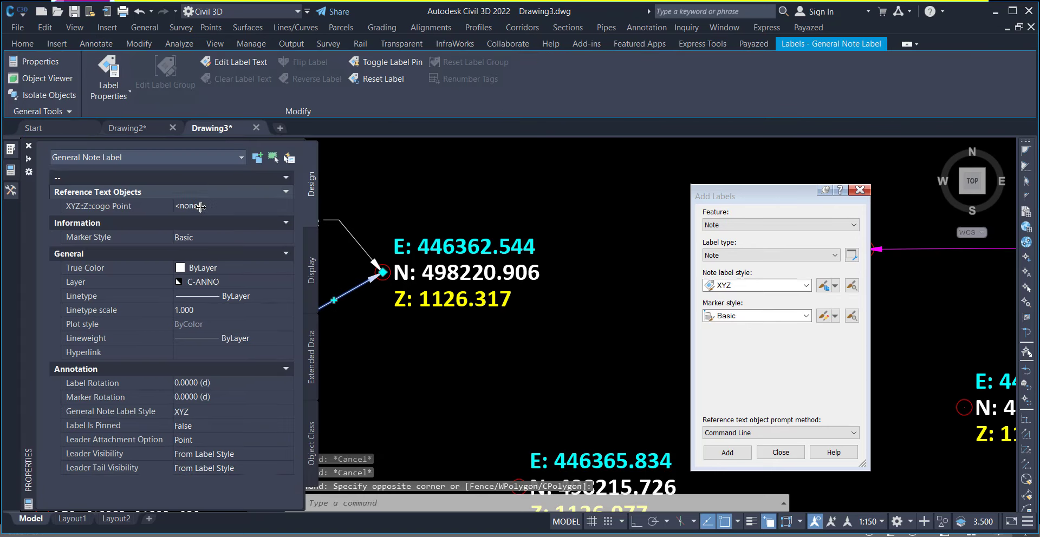
Set the label's Z reference cogo point by picking point 48, so Z reads 1126.317
{"action": "left_click", "coordinate": [218, 207]}
{"action": "left_click", "coordinate": [235, 210]}
{"action": "left_click", "coordinate": [272, 219]}
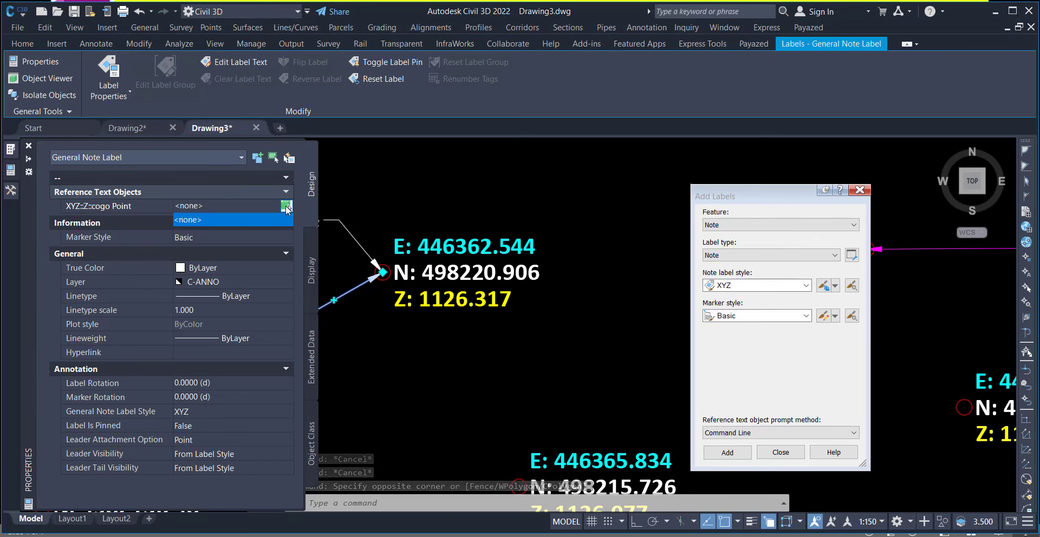
{"action": "left_click", "coordinate": [388, 282]}
{"action": "right_click", "coordinate": [397, 327]}
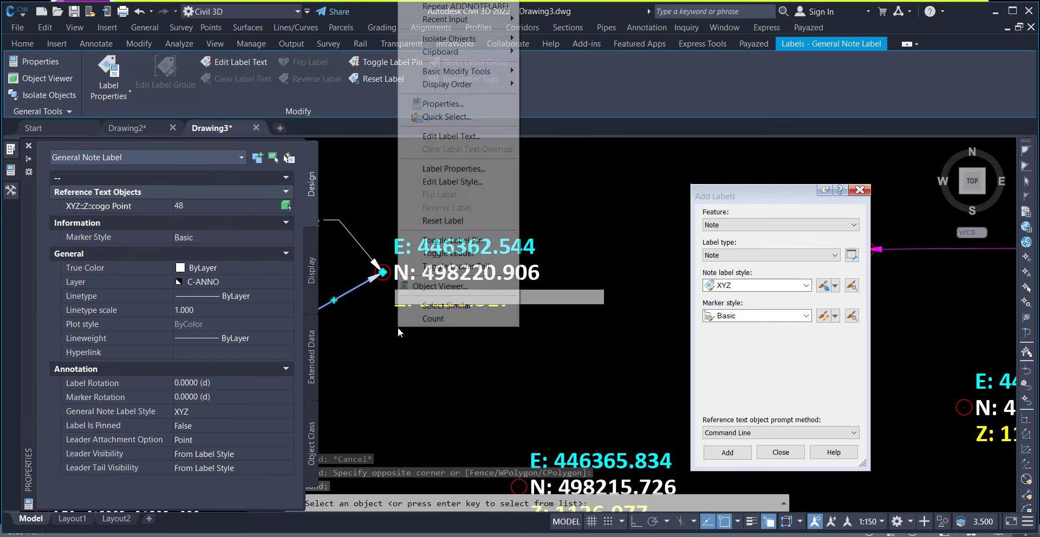
{"action": "left_click", "coordinate": [421, 365]}
{"action": "key", "text": "Escape"}
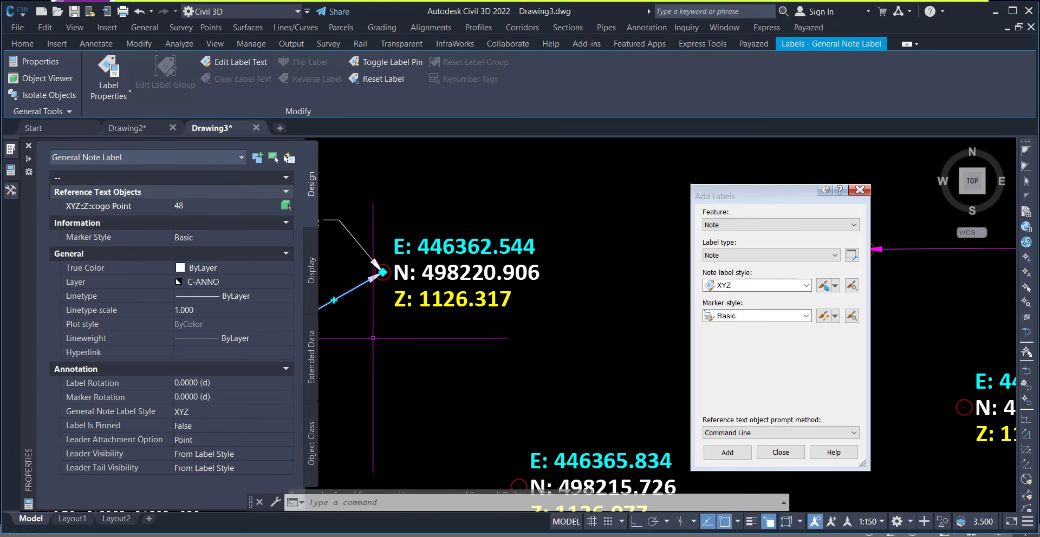
{"action": "scroll", "coordinate": [446, 333], "scroll_direction": "down", "scroll_amount": 3}
{"action": "key", "text": "ctrl+1"}
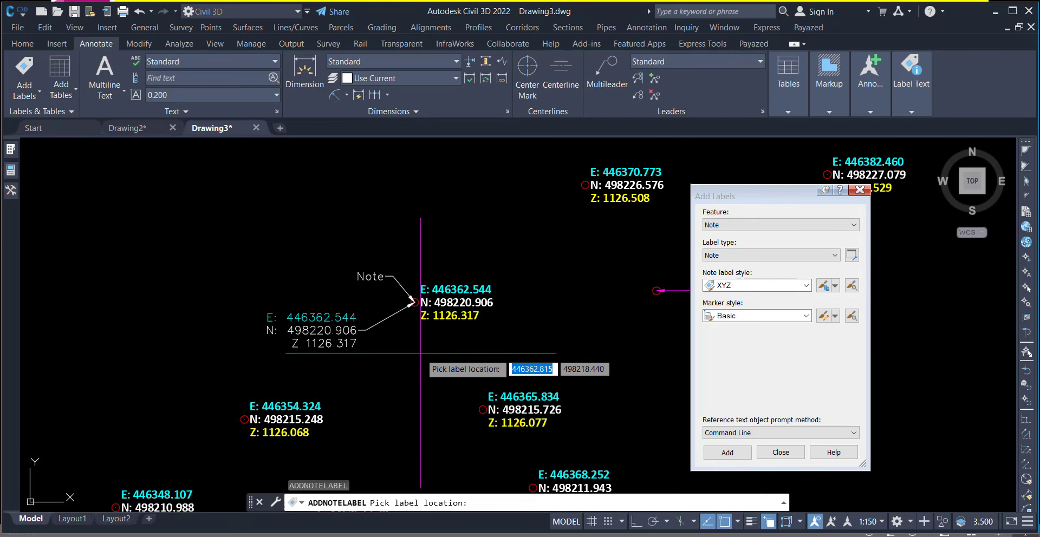
Delete the old Note label and close the Add Labels dialog
{"action": "key", "text": "Escape"}
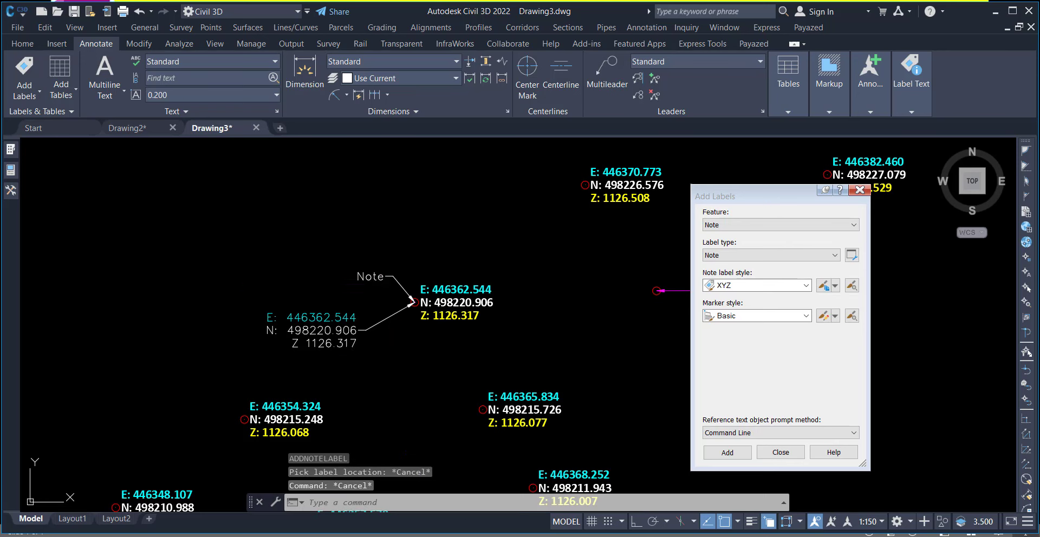
{"action": "left_click", "coordinate": [370, 276]}
{"action": "key", "text": "Delete"}
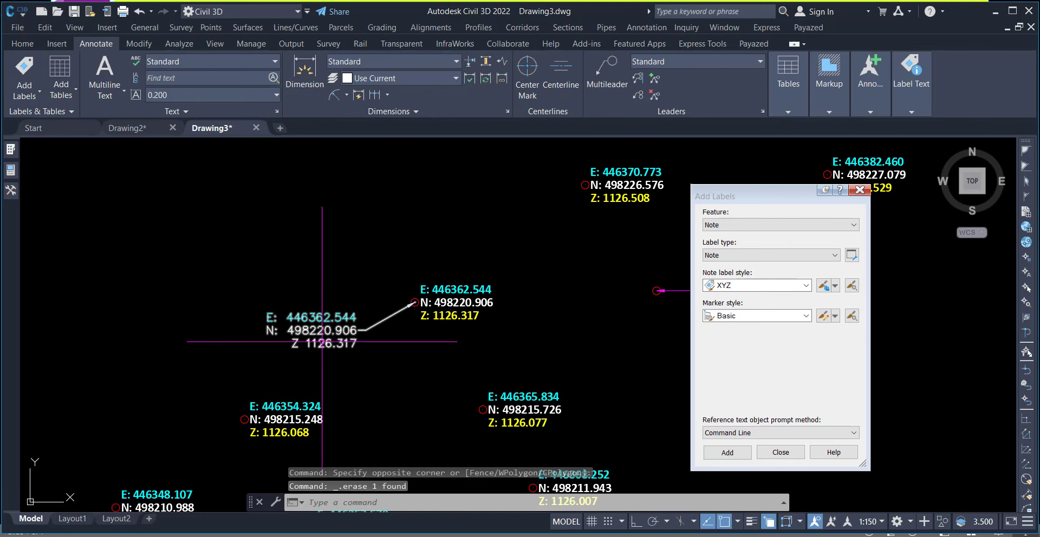
{"action": "scroll", "coordinate": [321, 340], "scroll_direction": "up", "scroll_amount": 3}
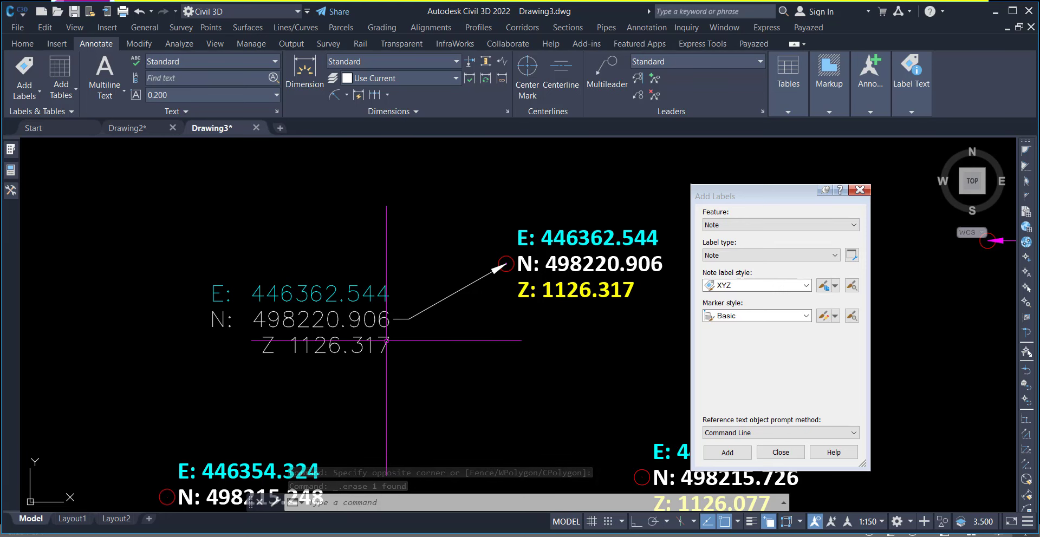
{"action": "left_click", "coordinate": [859, 190]}
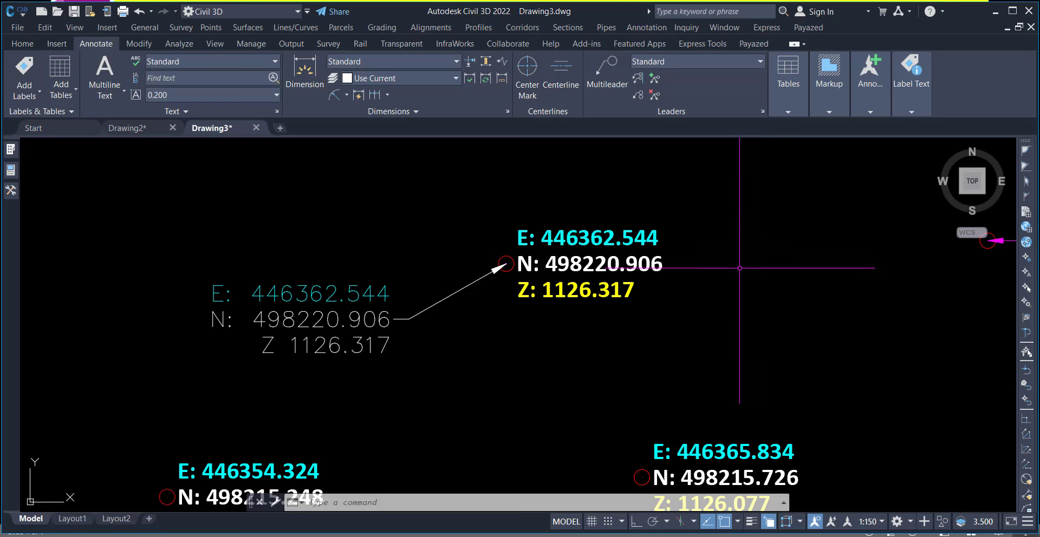